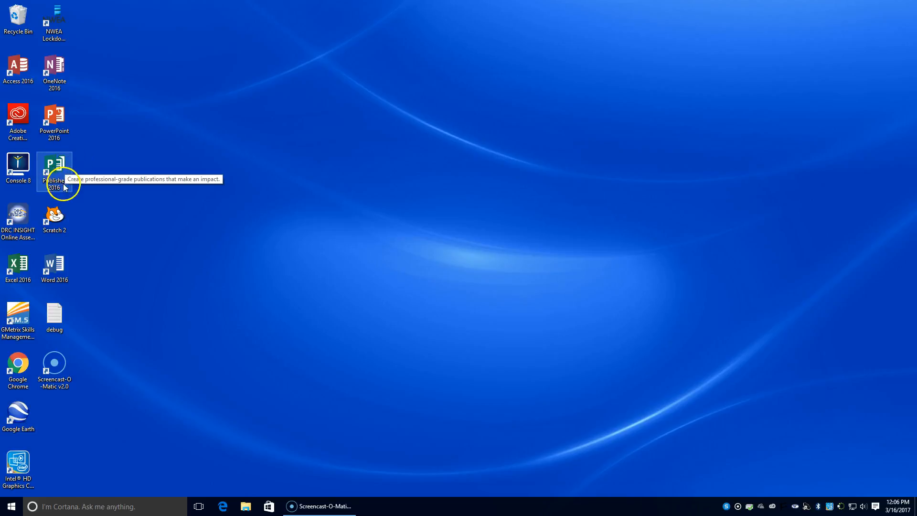
Launch Publisher 2016 and search the online templates for 'brochure'
double_click(57, 165)
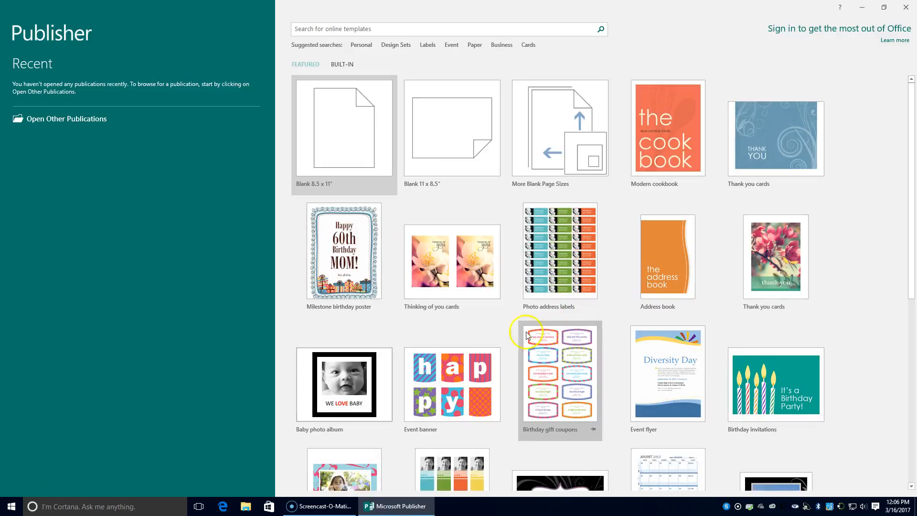
click(382, 32)
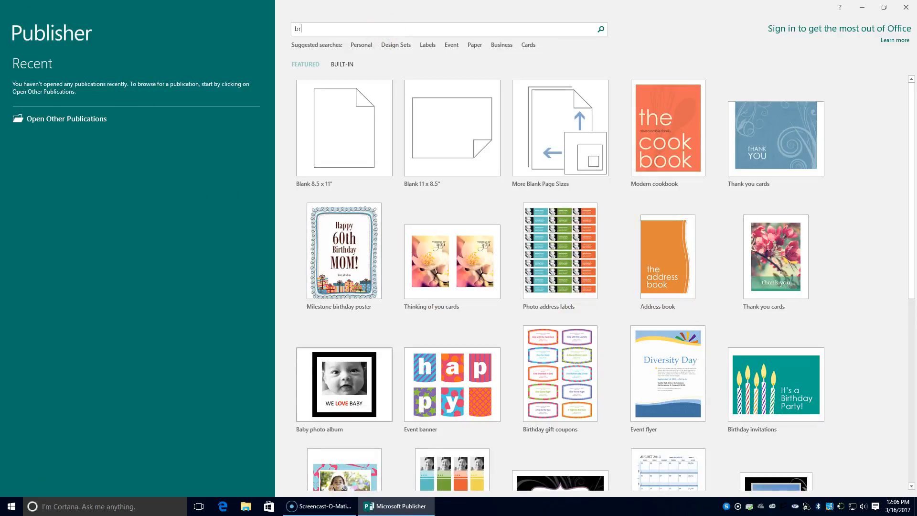
text(brochure)
key(Return)
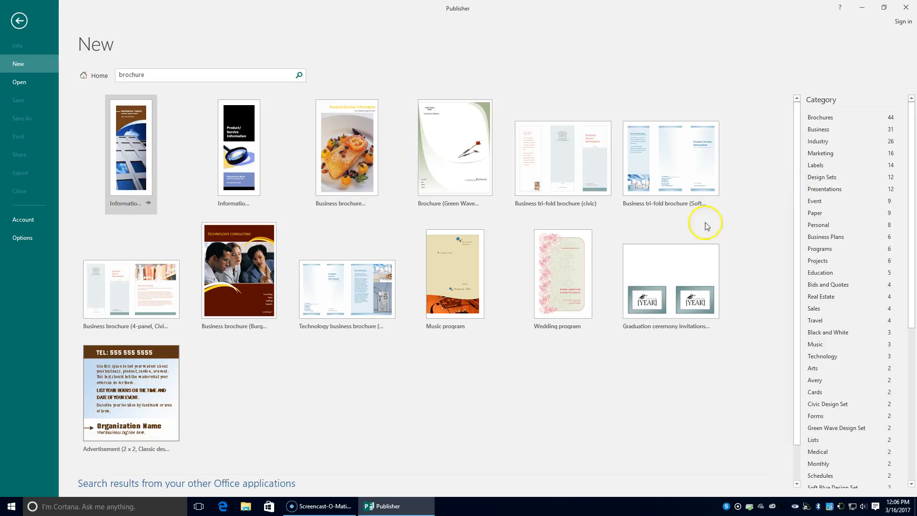
Look over the results and preview the Business tri-fold brochure (civic) template, then close the preview
scroll(645, 275, down, 2)
scroll(644, 271, up, 2)
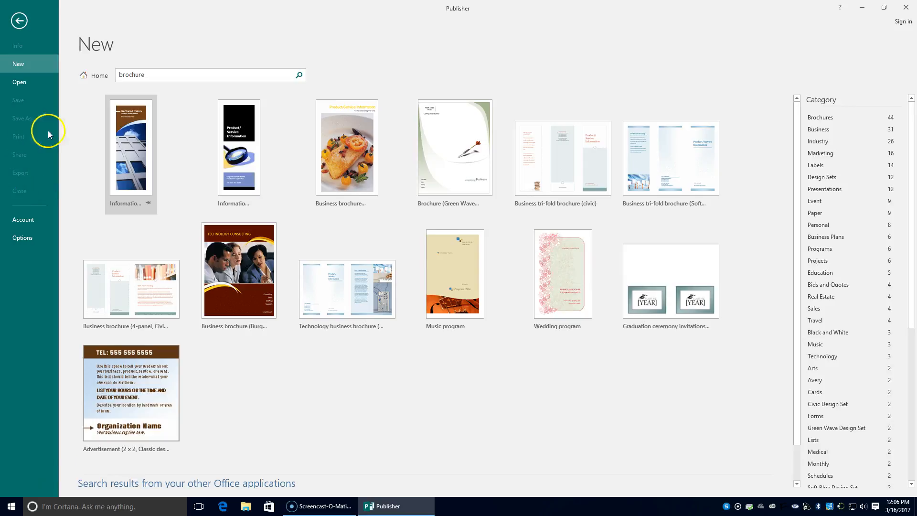
click(576, 204)
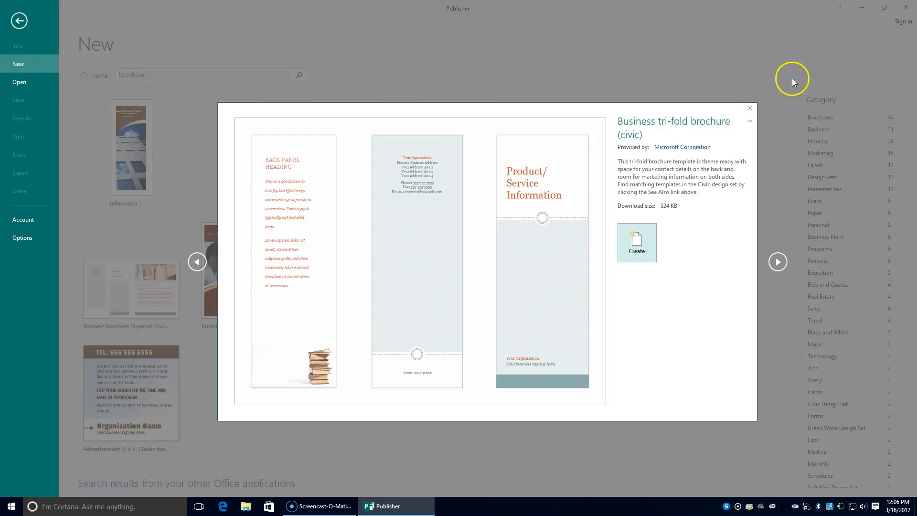
click(749, 111)
click(158, 72)
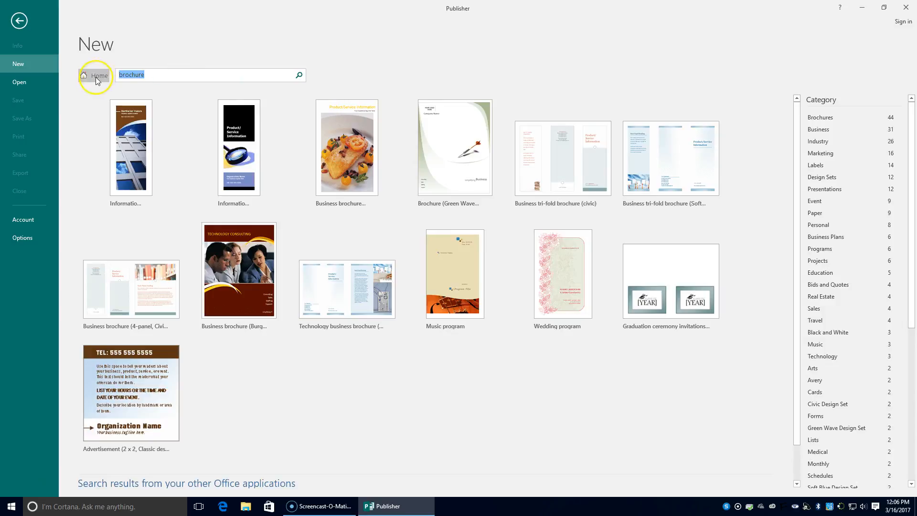
click(94, 76)
scroll(309, 181, down, 3)
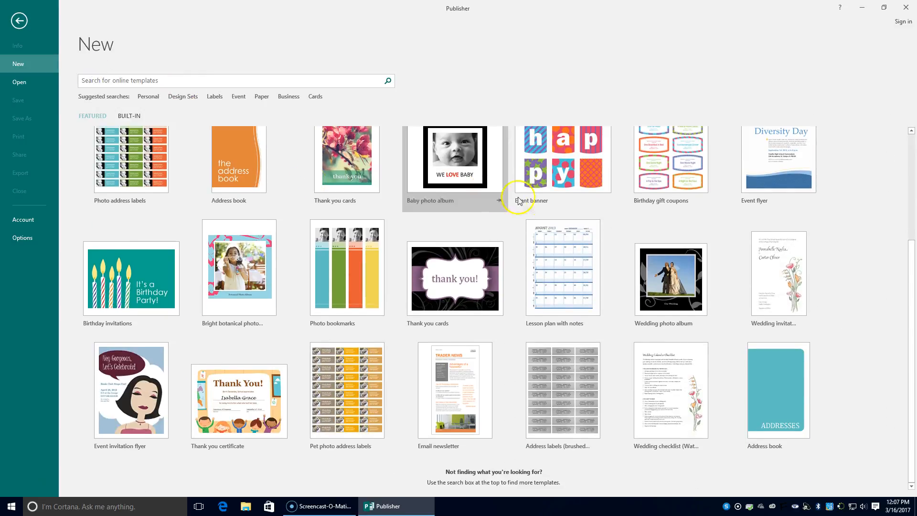
scroll(548, 200, up, 3)
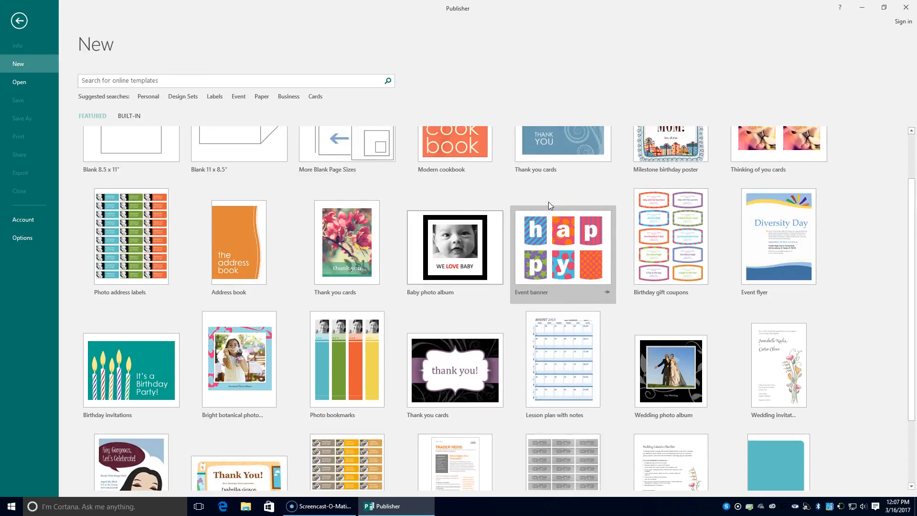
scroll(549, 202, up, 2)
scroll(548, 203, down, 1)
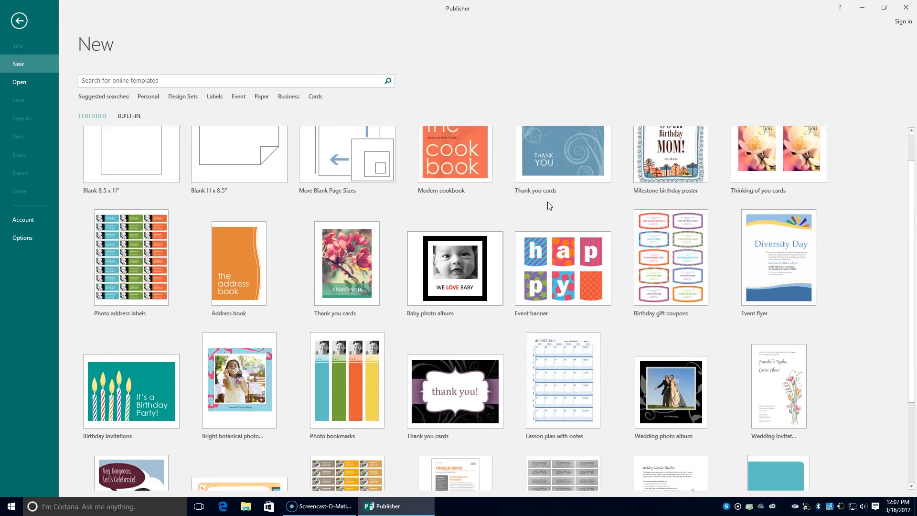
scroll(547, 206, down, 3)
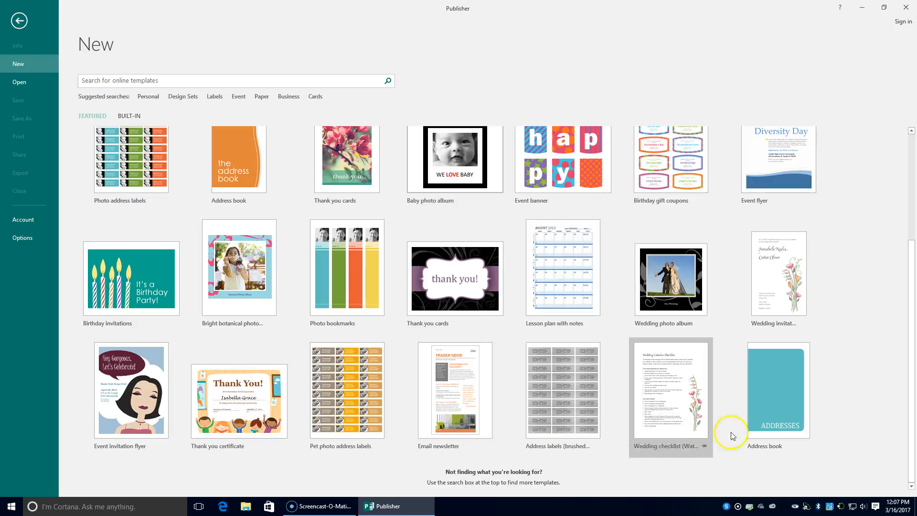
scroll(820, 375, up, 4)
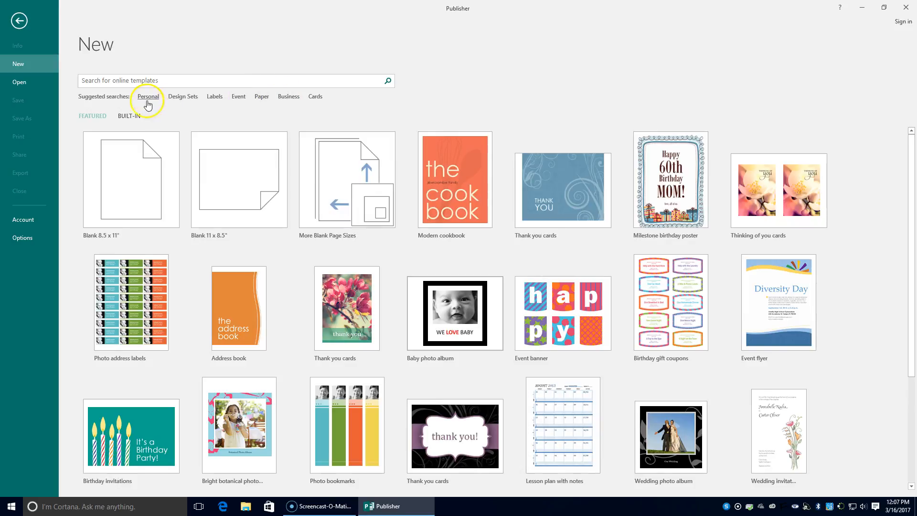
click(189, 96)
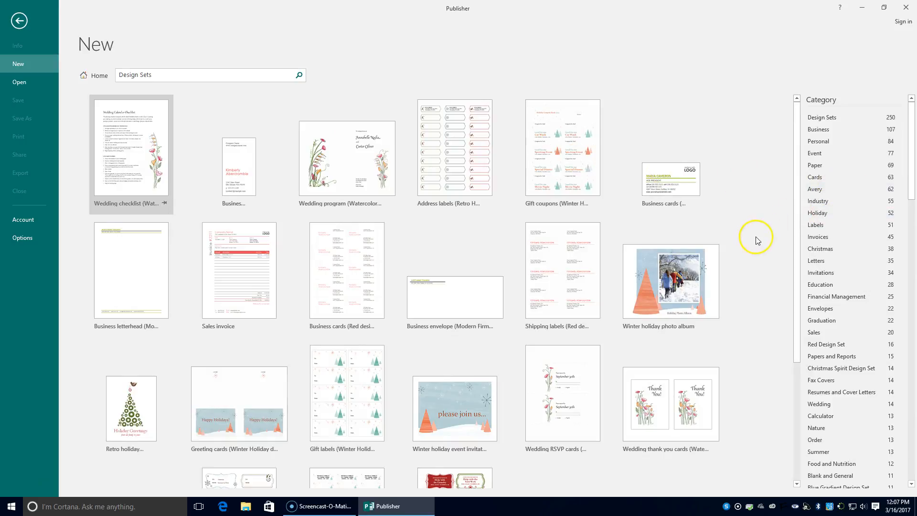
scroll(757, 240, down, 2)
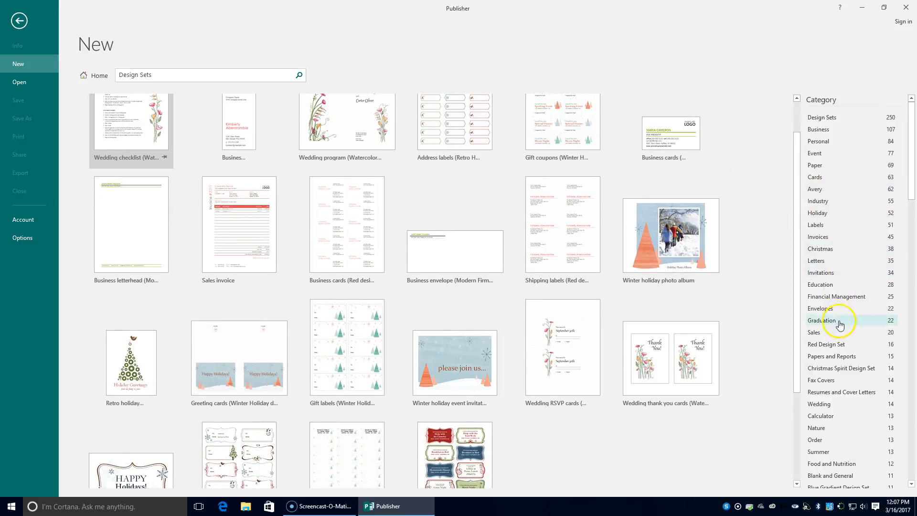
scroll(584, 274, down, 5)
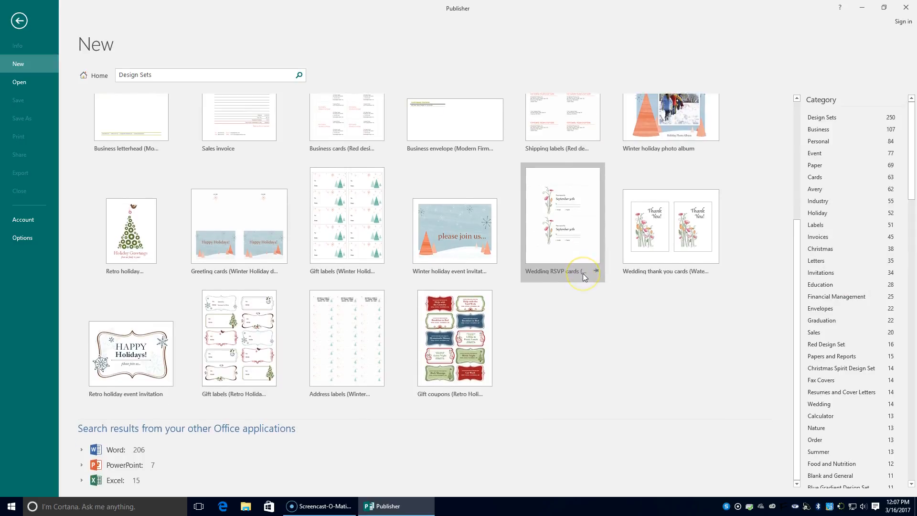
scroll(583, 273, up, 7)
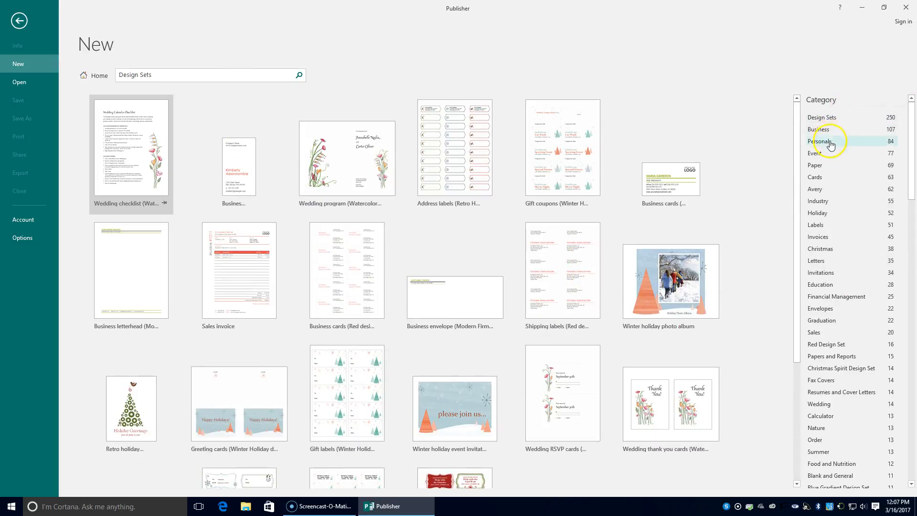
click(822, 129)
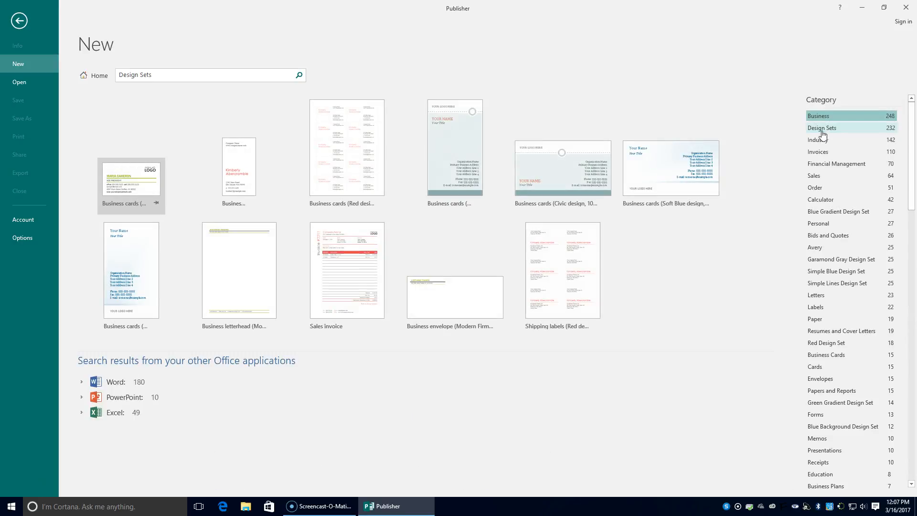
click(176, 77)
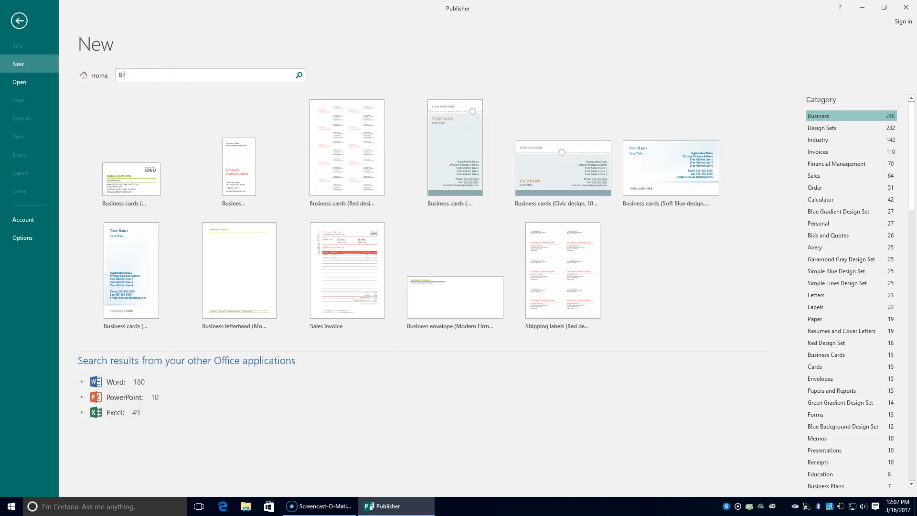
key(Return)
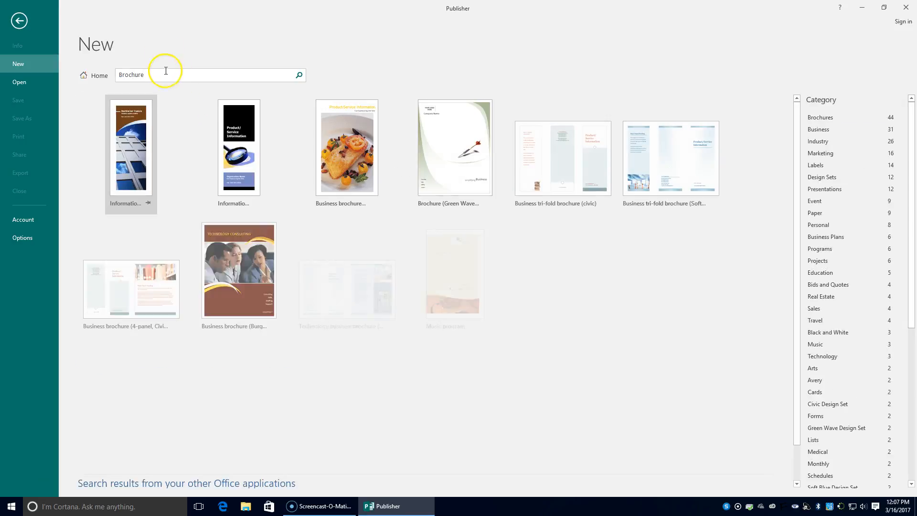
Preview the civic tri-fold brochure template and create Publication2 from it
click(573, 172)
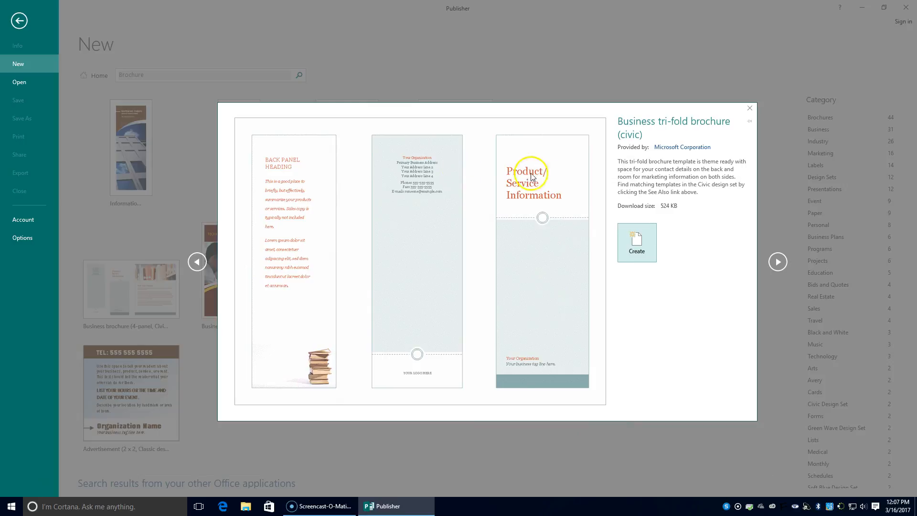
click(638, 253)
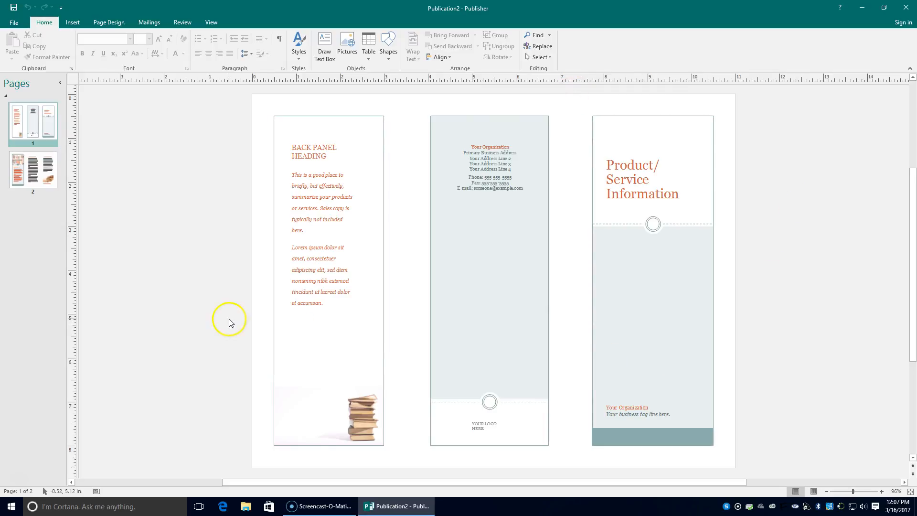
click(40, 166)
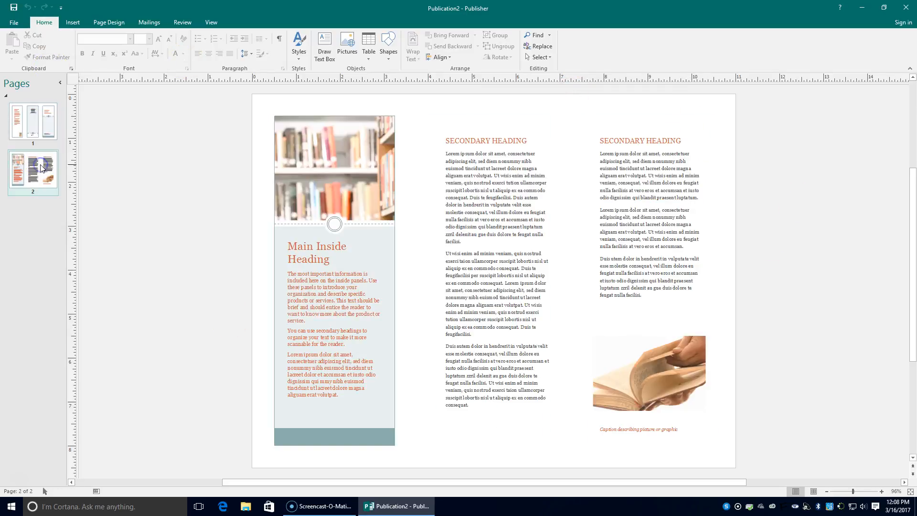
click(45, 127)
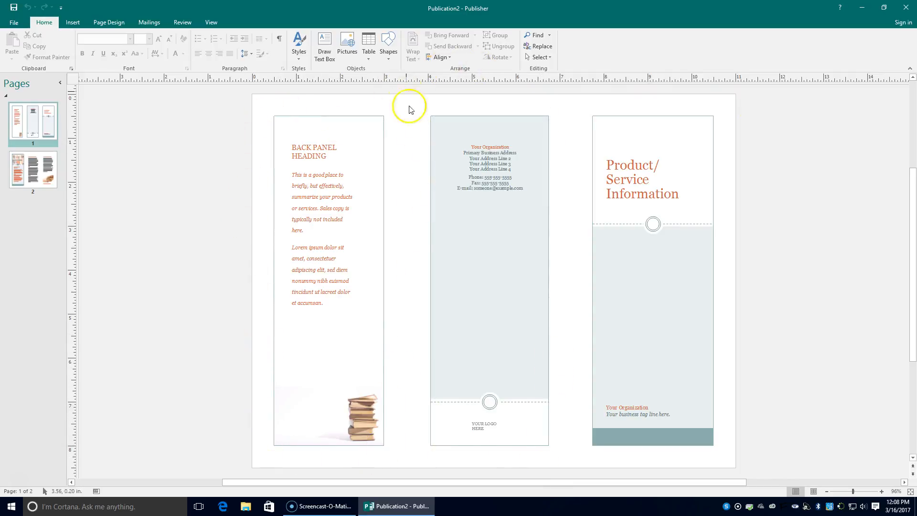
click(643, 170)
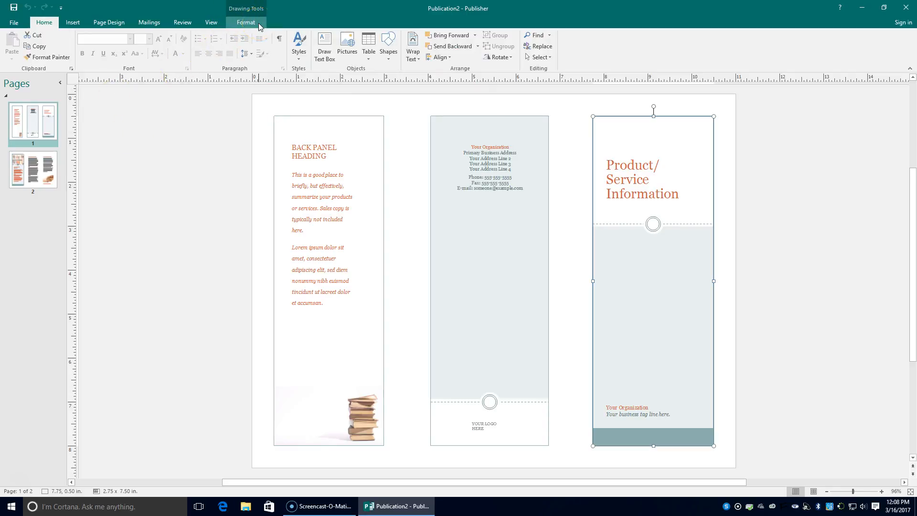
Delete the right panel's divider line and circle and the middle panel's address text
click(653, 293)
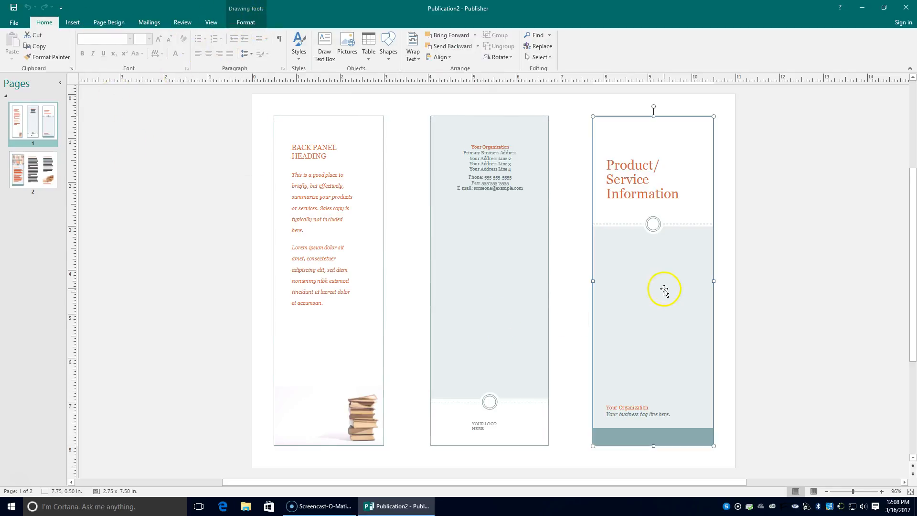
click(653, 224)
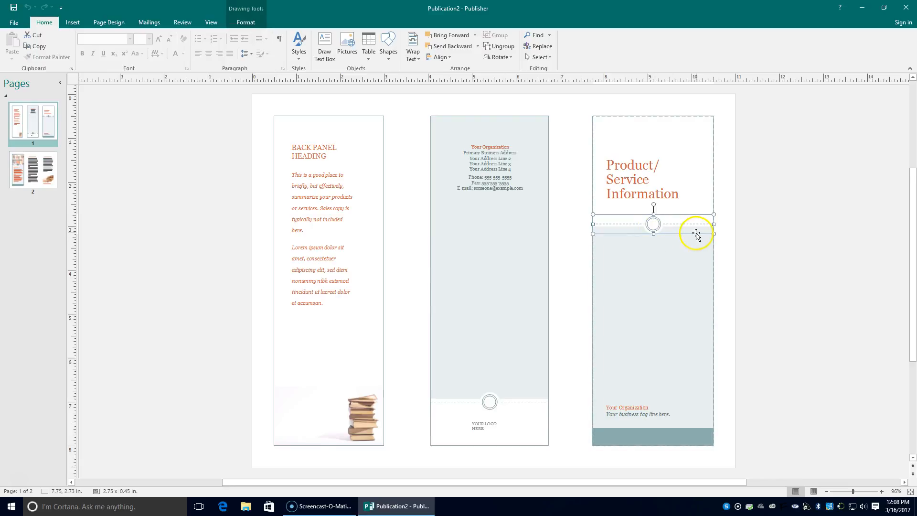
key(Delete)
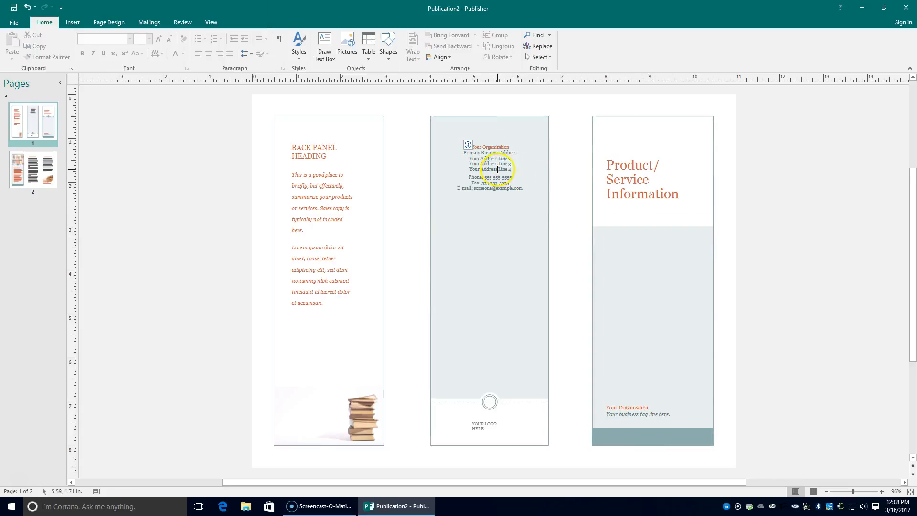
click(498, 169)
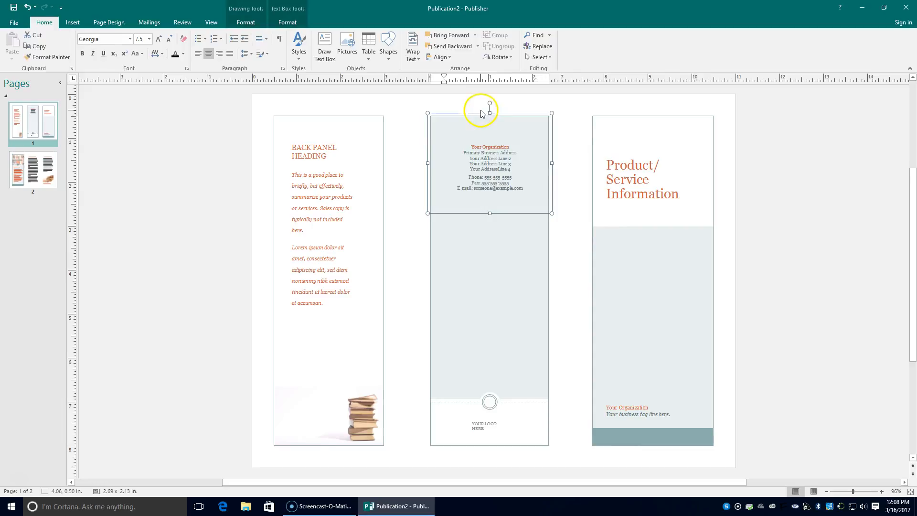
key(Delete)
Delete the cover panel's large grey rectangle and the organization and tagline text box
click(634, 160)
click(634, 160)
click(631, 296)
click(621, 412)
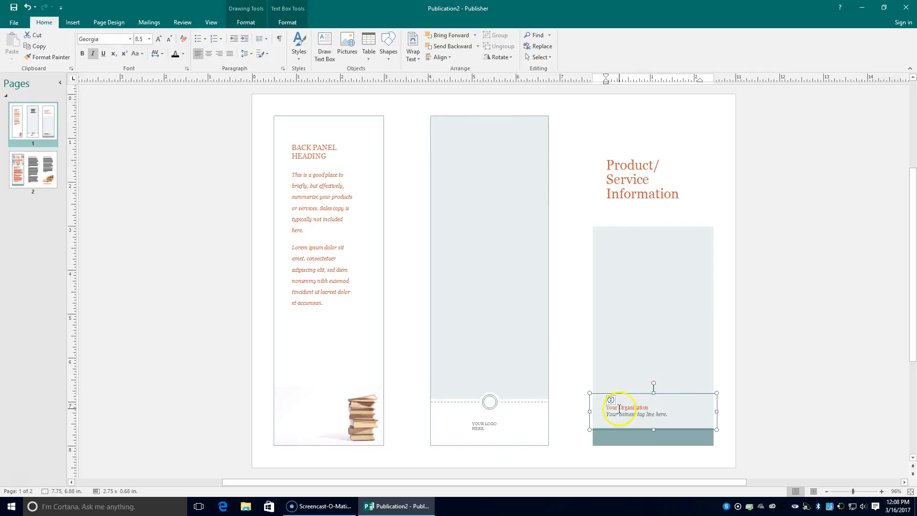
click(694, 389)
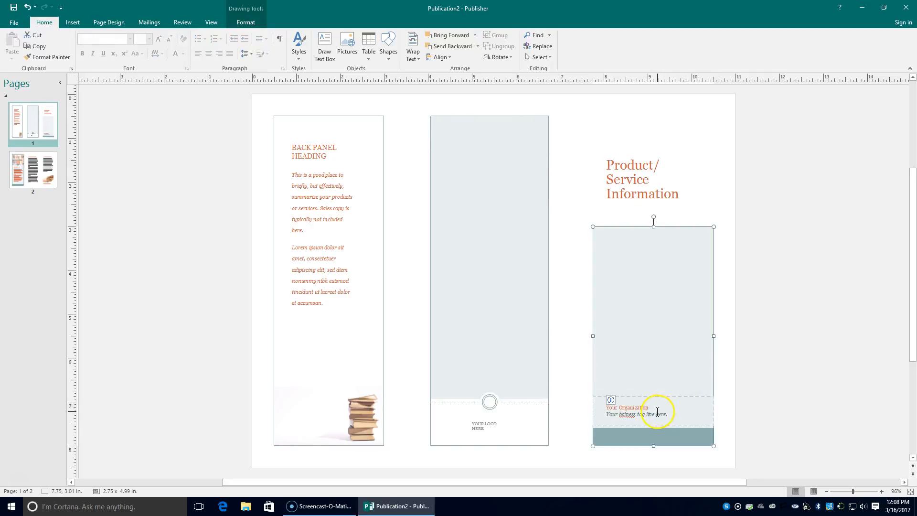
key(Delete)
click(624, 404)
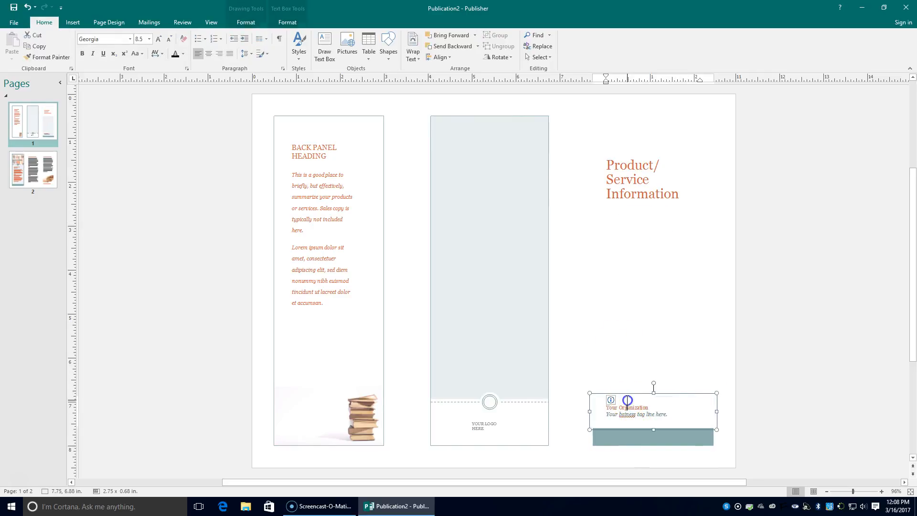
key(Delete)
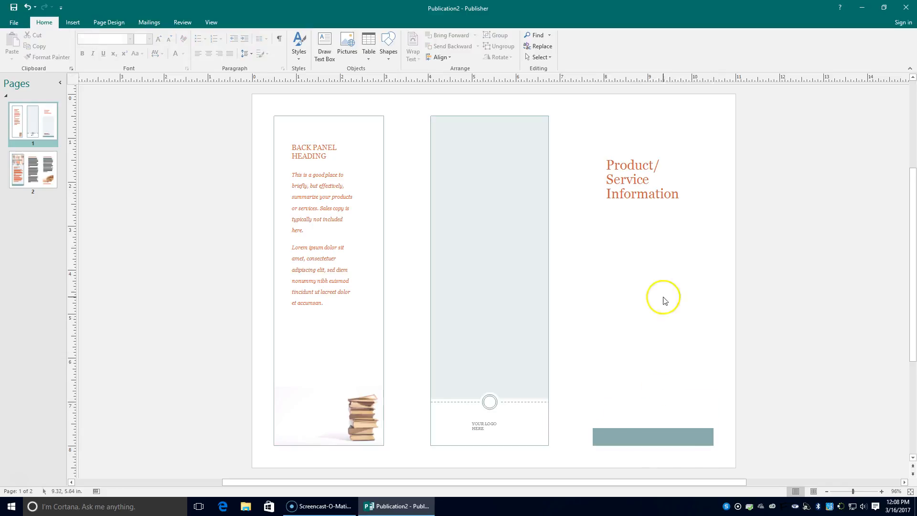
Delete the back panel's heading and body text box, background shape and stacked books picture
click(641, 119)
click(305, 194)
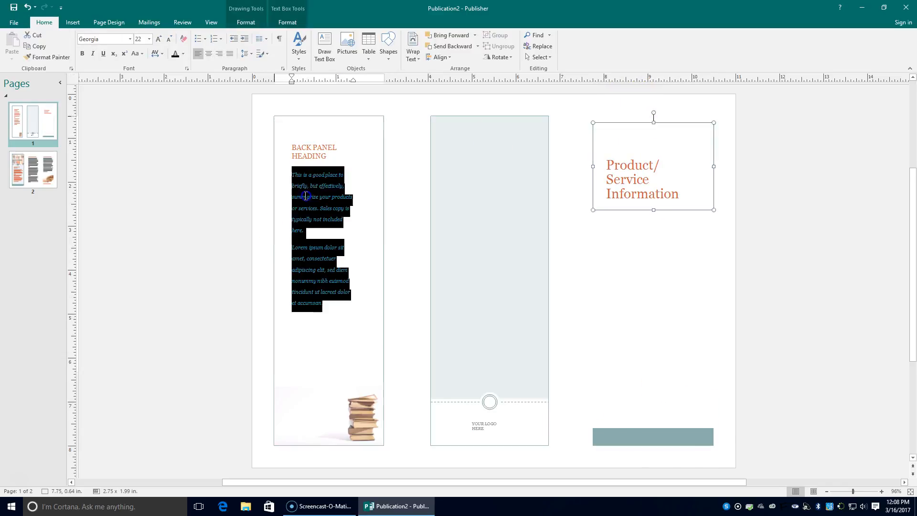
click(358, 117)
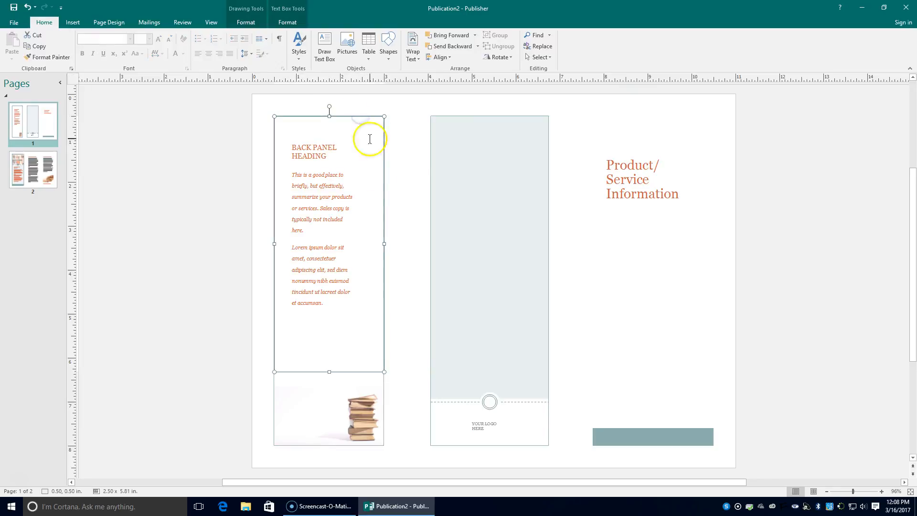
key(Delete)
click(358, 416)
key(Delete)
click(359, 416)
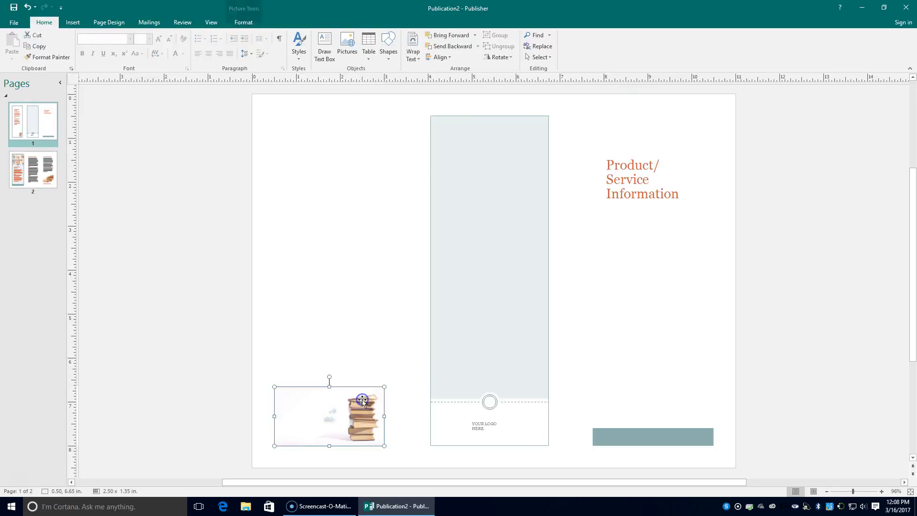
key(Delete)
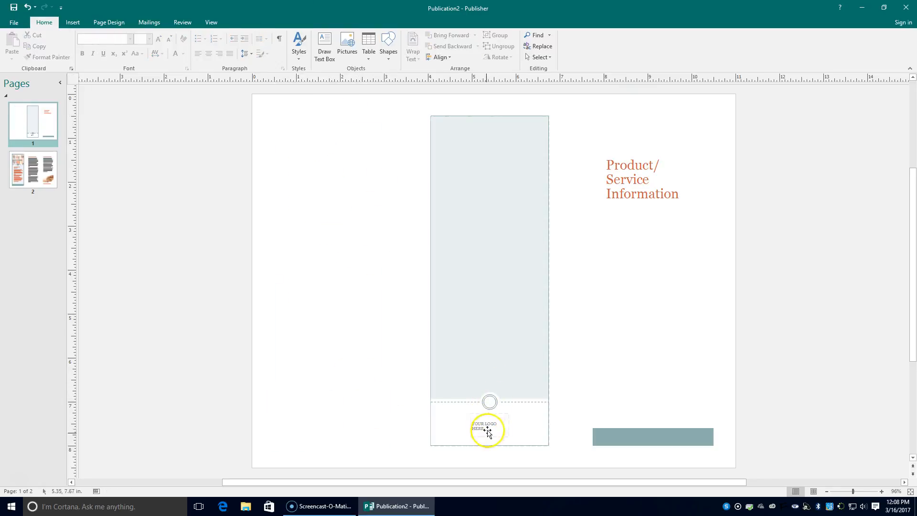
click(33, 170)
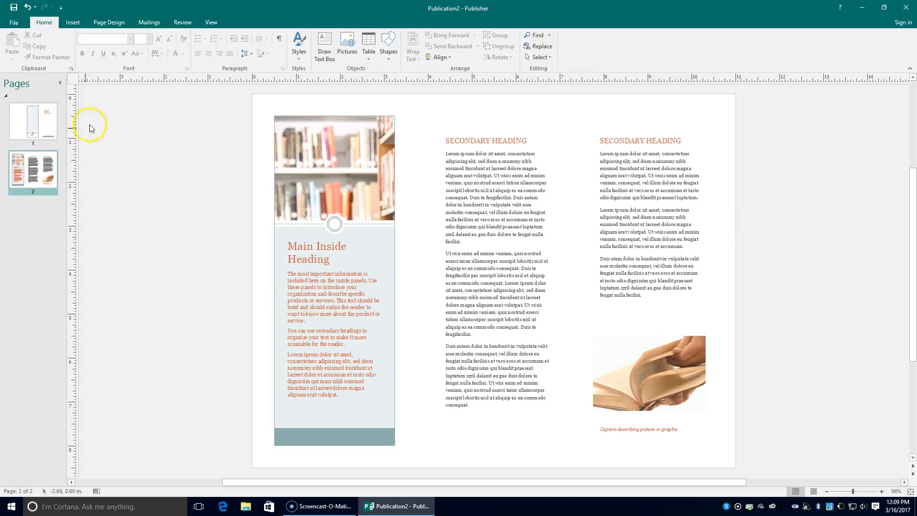
click(48, 132)
click(607, 177)
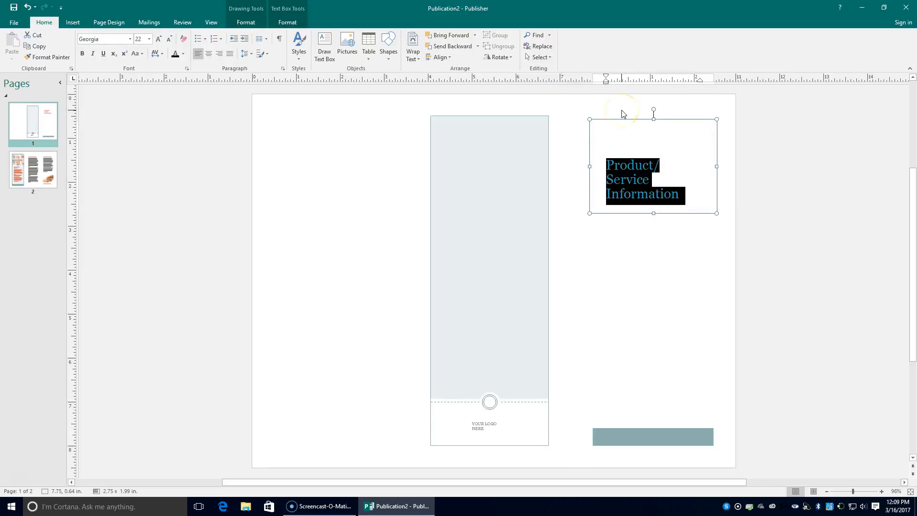
Replace the heading with '50th Annual Scholastic Supper' and centre-align it
text(50th A)
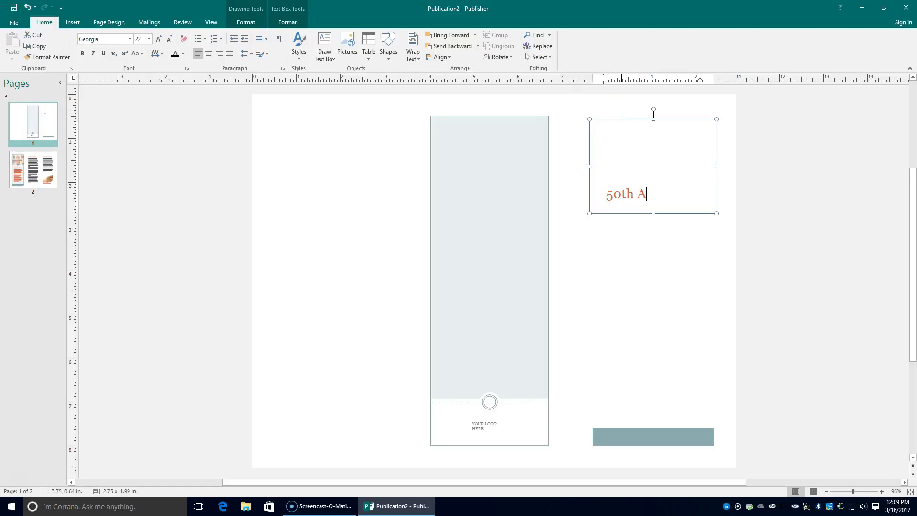
text(nnual Scholastic)
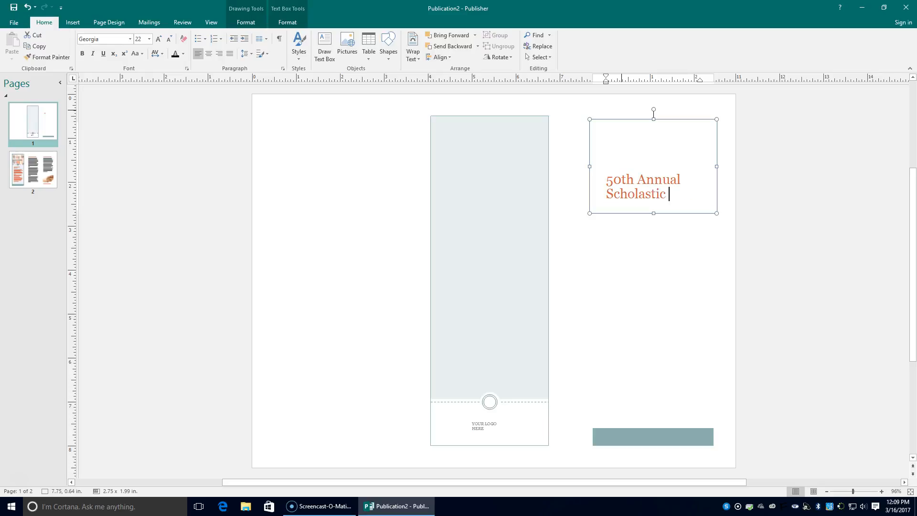
text( Supper)
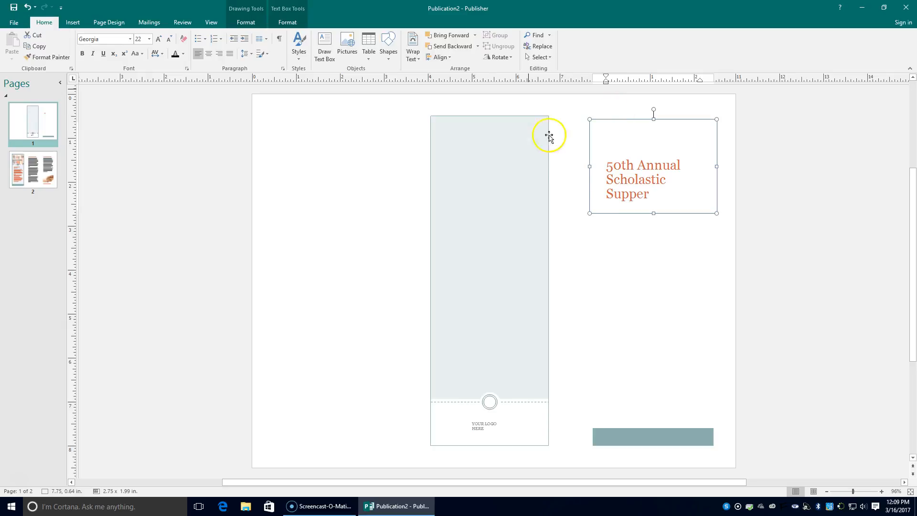
drag(603, 165, 707, 191)
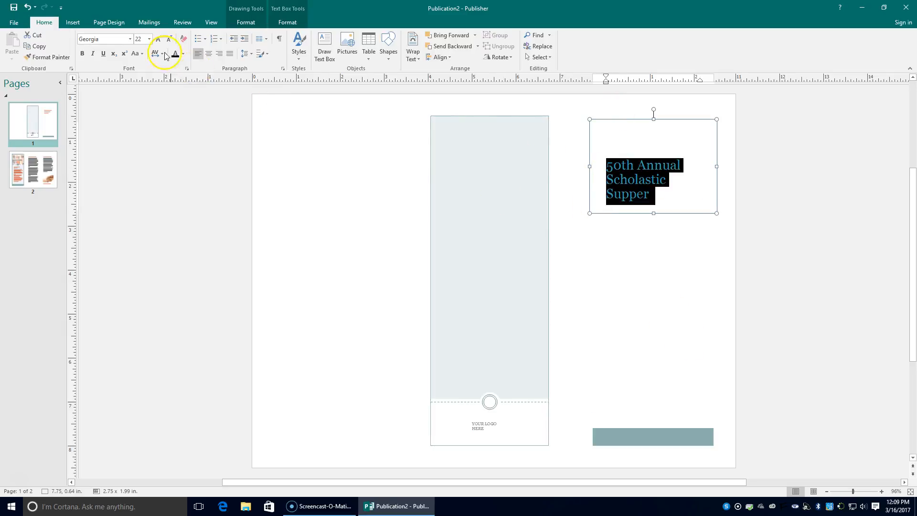
click(209, 54)
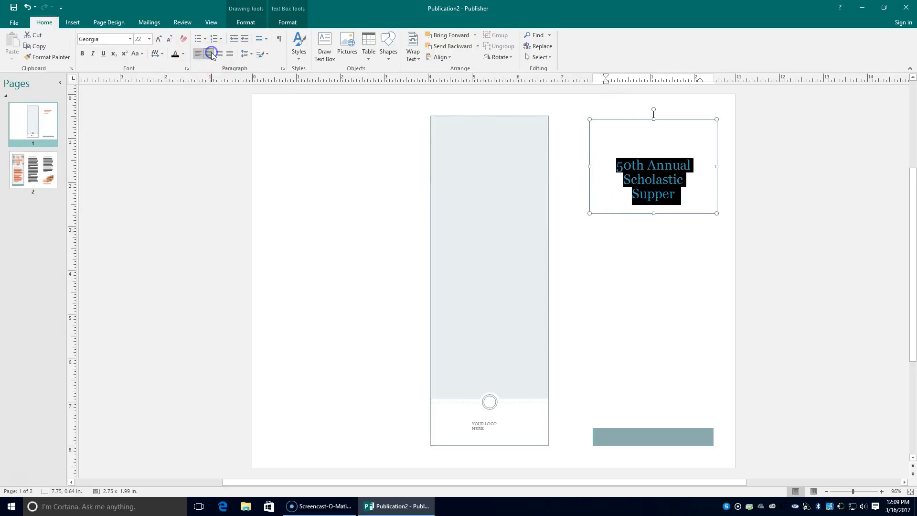
Look through the font list and the shape, text box and page design ribbon options
click(130, 39)
click(130, 39)
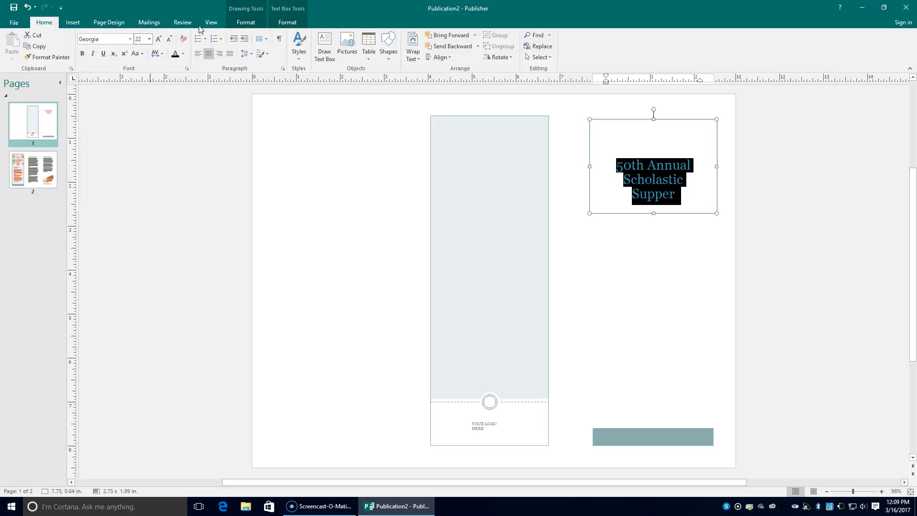
click(246, 22)
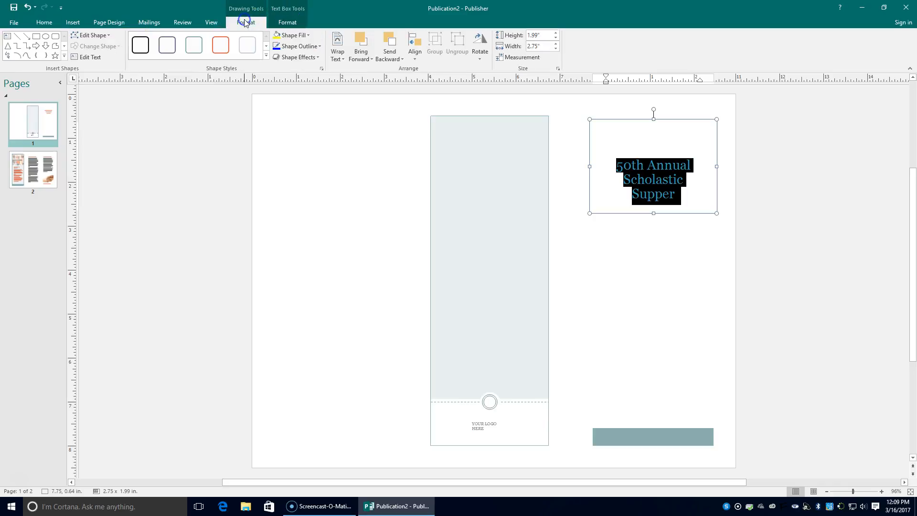
click(108, 23)
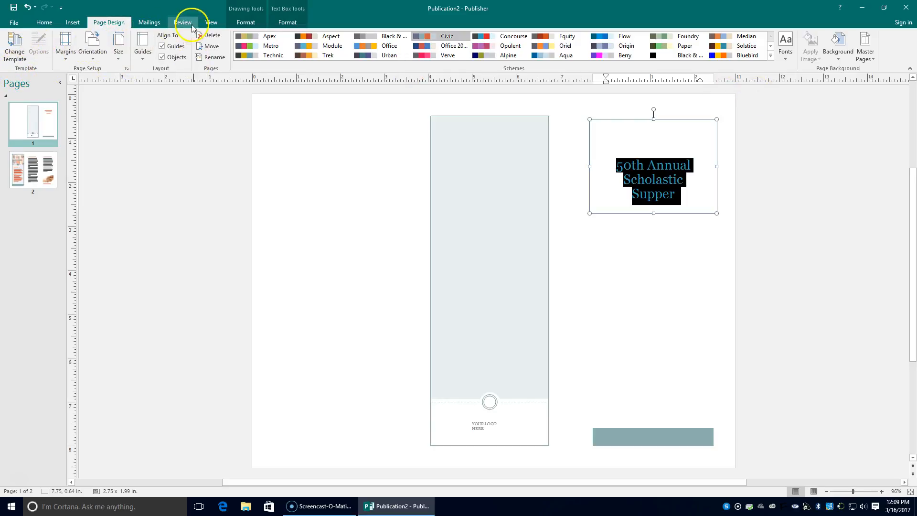
click(237, 24)
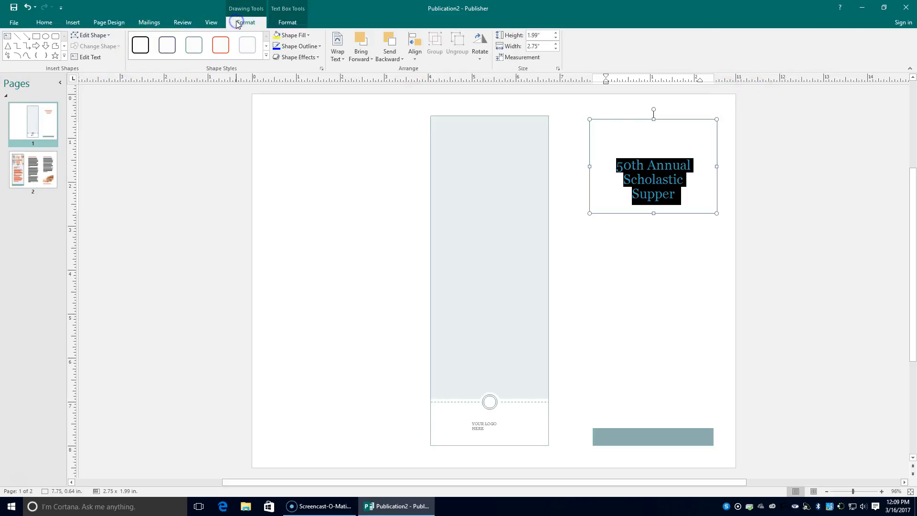
click(305, 23)
click(110, 23)
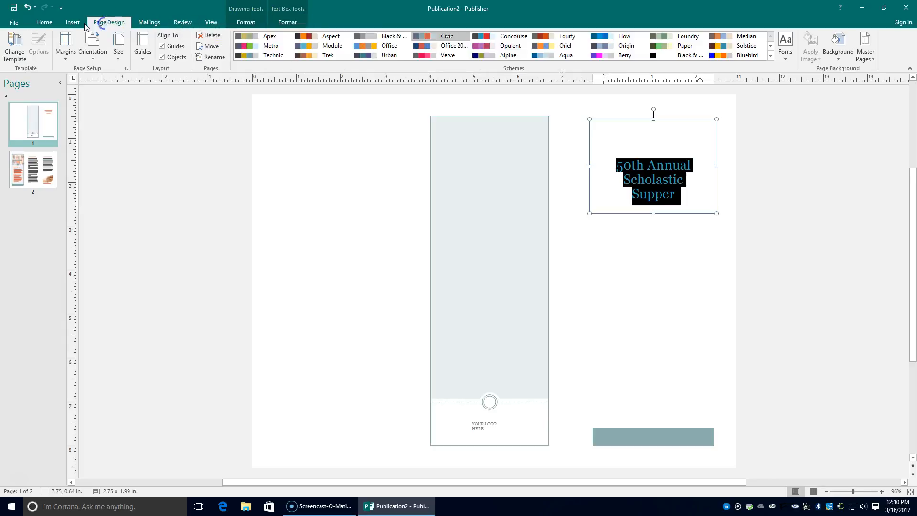
click(35, 23)
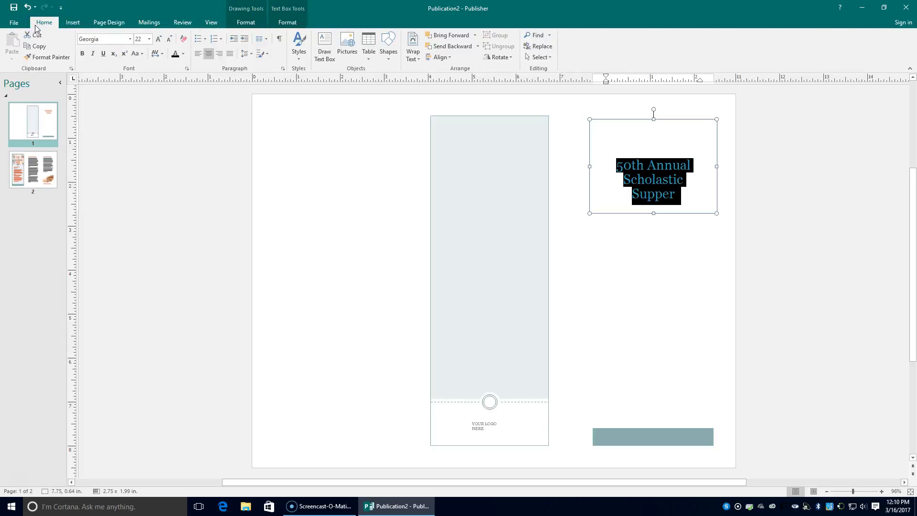
Apply the Heading 1 style to the title, then bring up the Page Design options
click(305, 57)
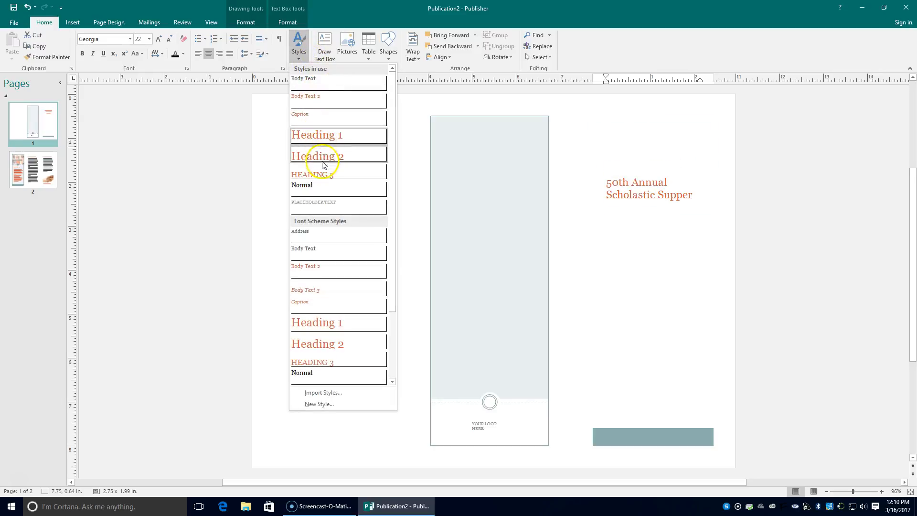
click(331, 134)
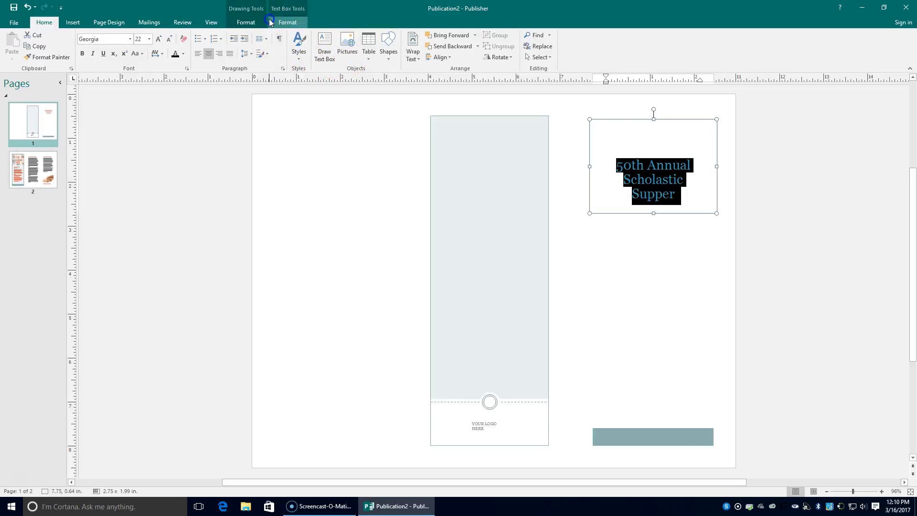
click(287, 22)
click(183, 23)
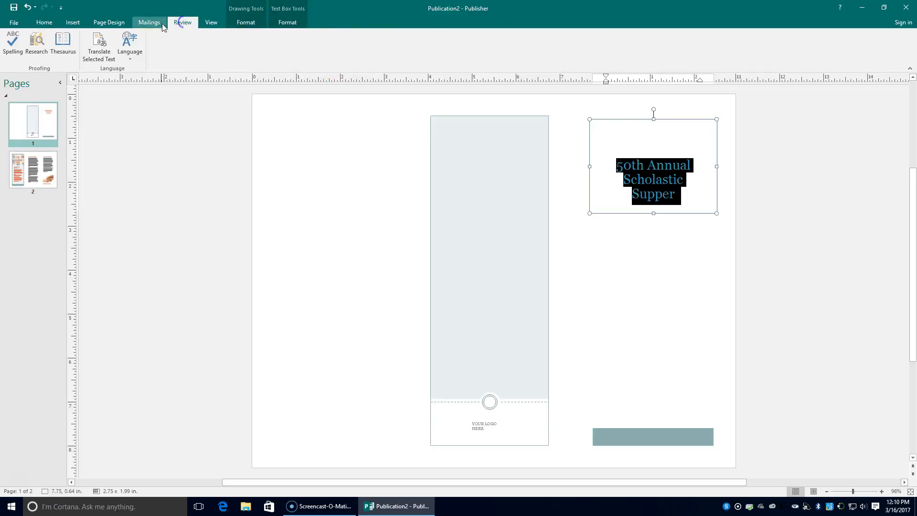
click(122, 23)
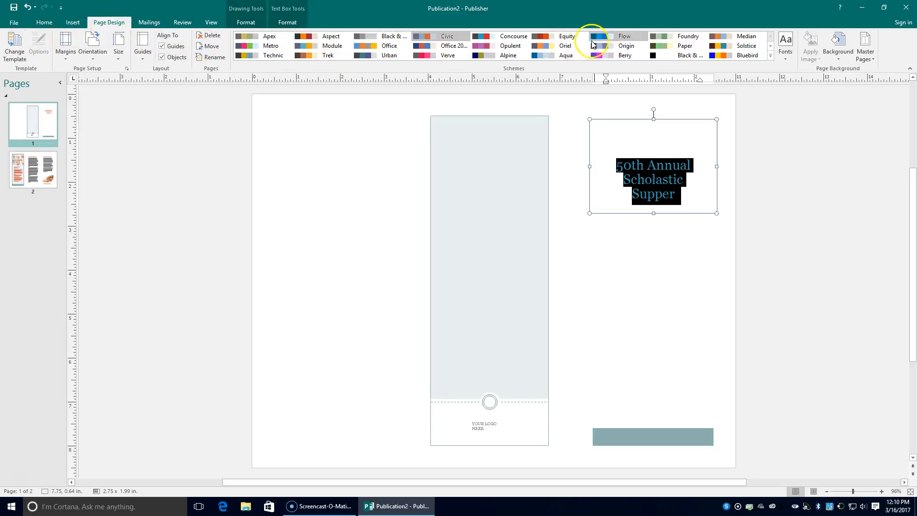
Try the Flow and black-and-white schemes, settling on the grey black-and-white colour scheme
click(607, 38)
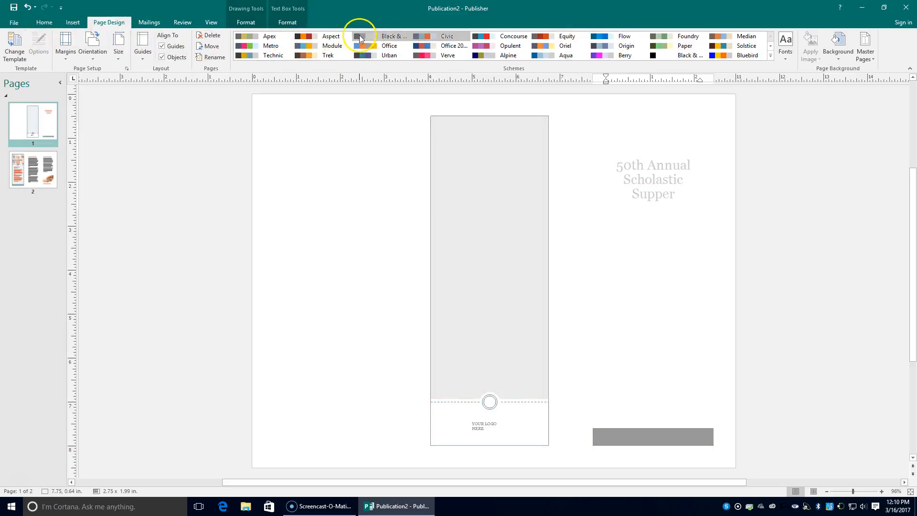
click(363, 38)
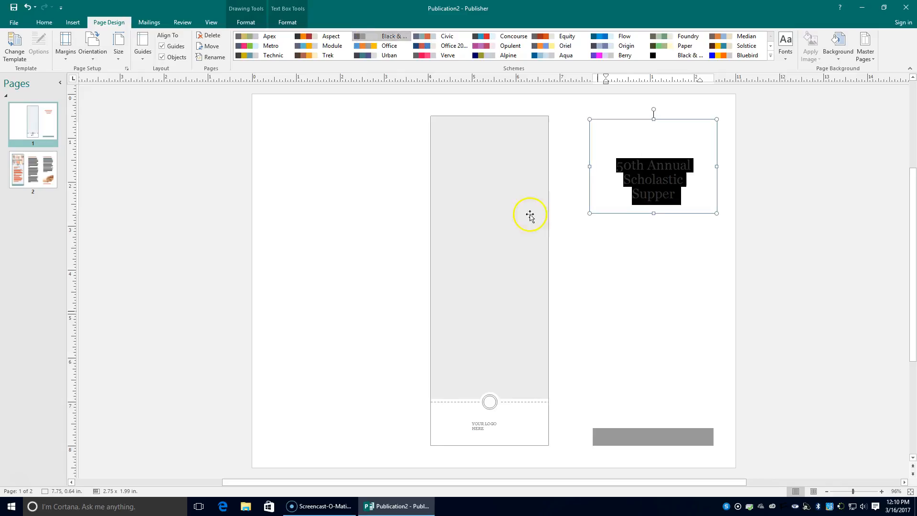
click(622, 357)
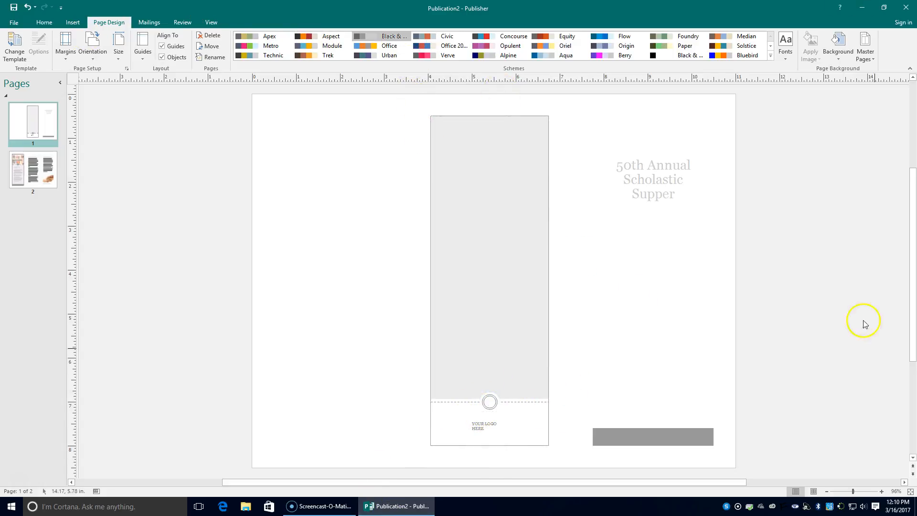
click(629, 164)
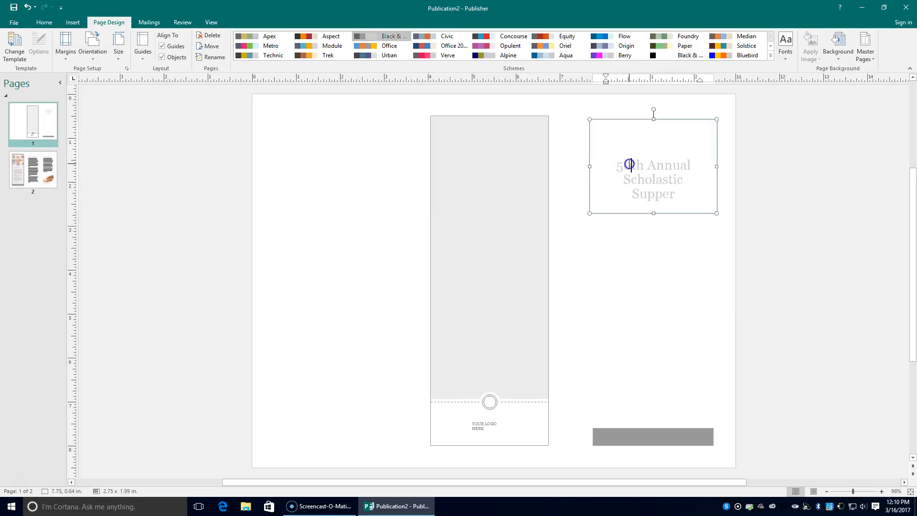
click(665, 57)
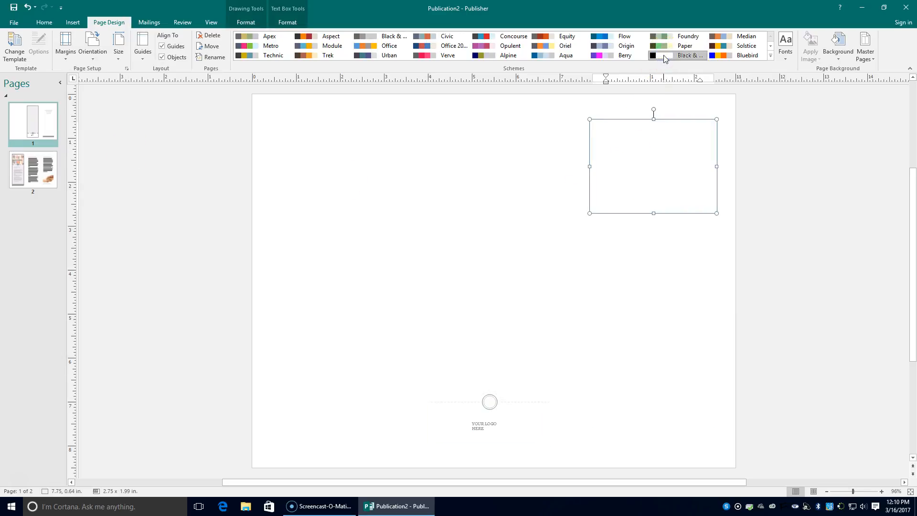
click(381, 37)
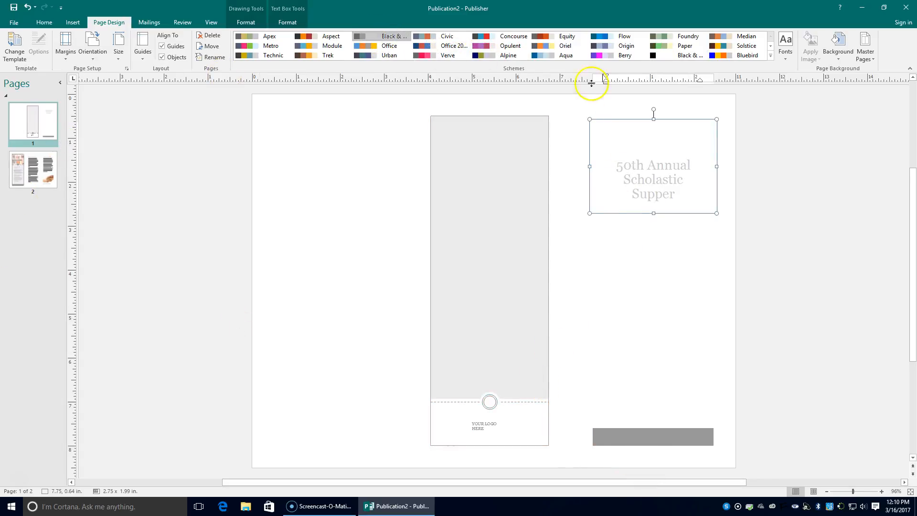
click(36, 188)
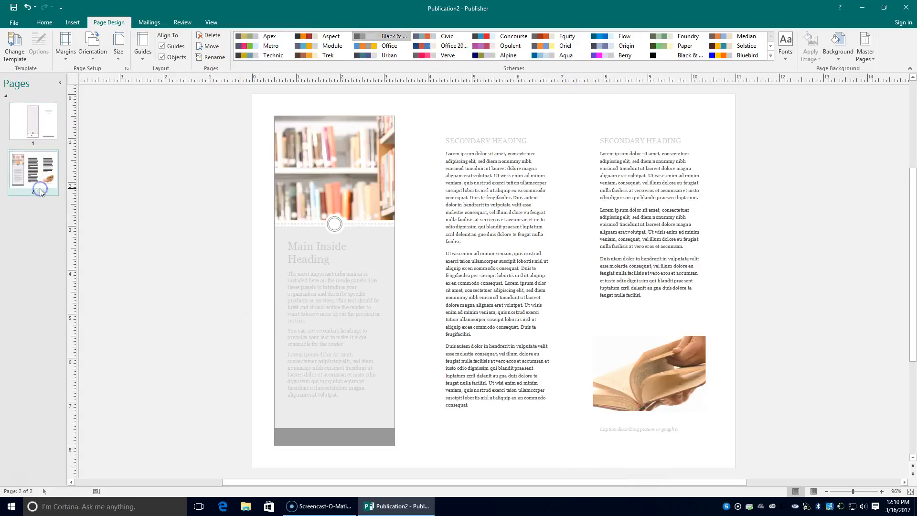
click(54, 124)
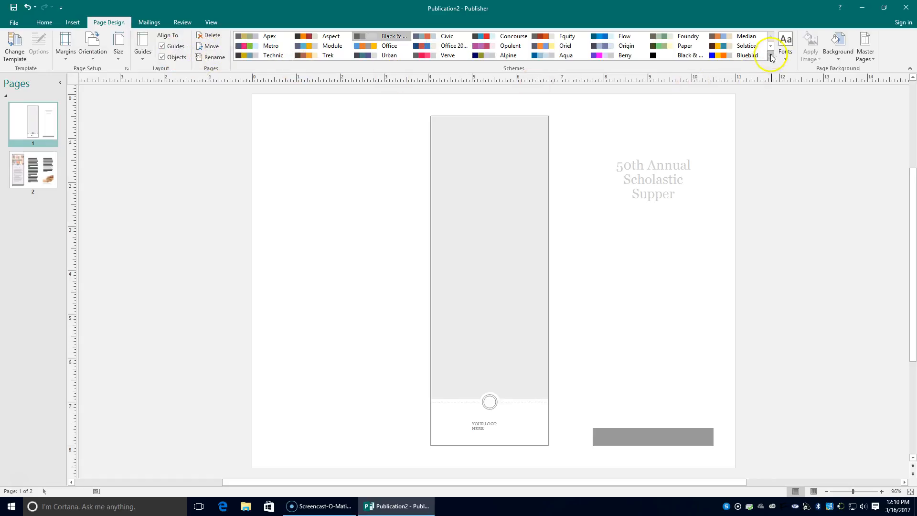
Apply the Office 1 font scheme and select the whole title text
click(786, 48)
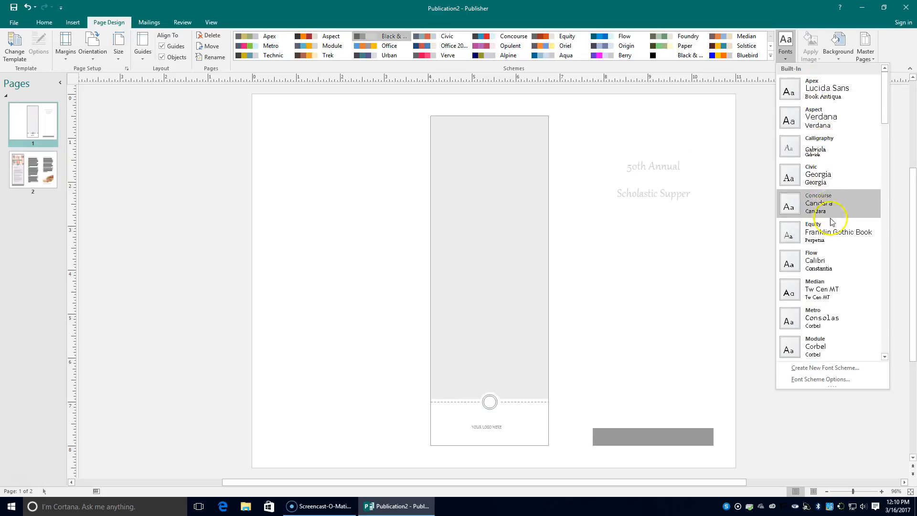
scroll(814, 220, down, 3)
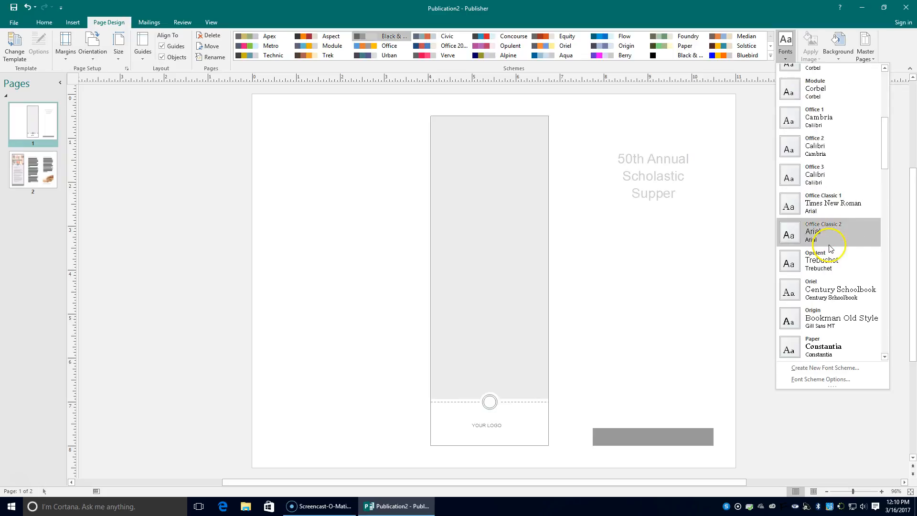
click(826, 125)
drag(617, 192, 729, 194)
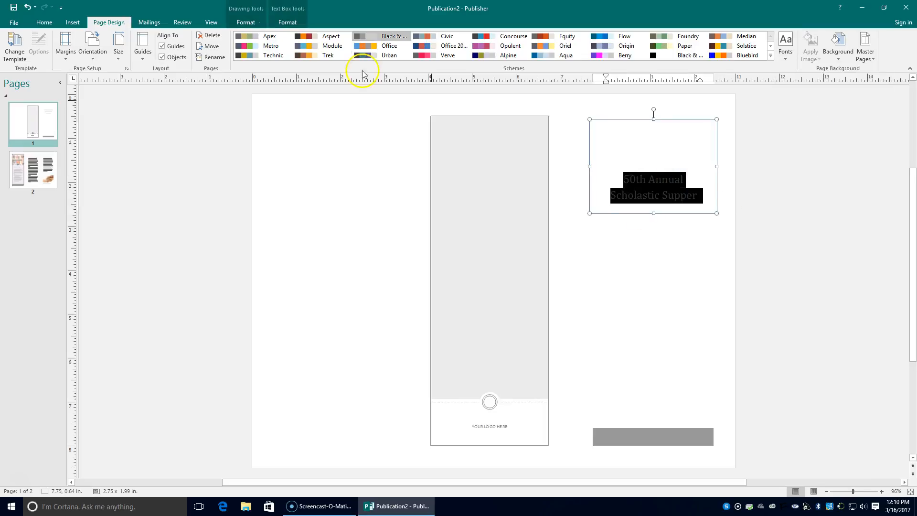
click(44, 23)
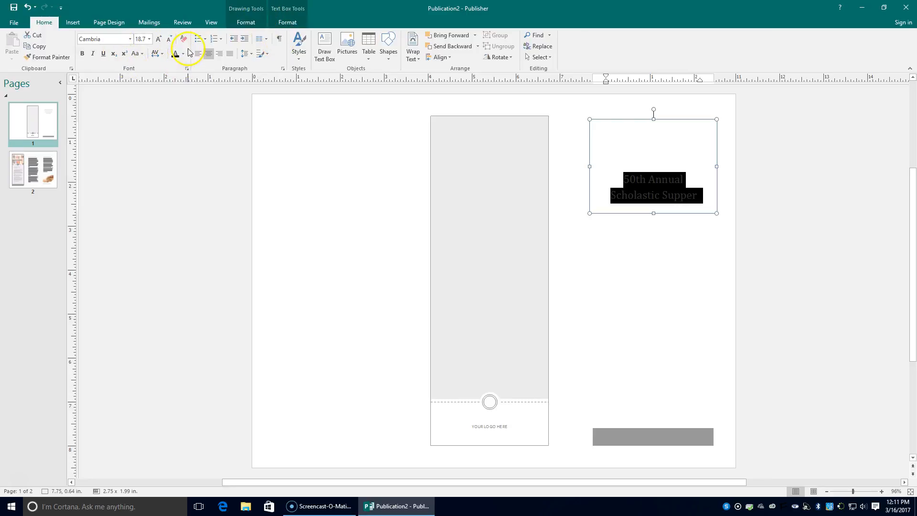
Colour the title black and size it to 28 pt after growing it to 36 pt
click(185, 54)
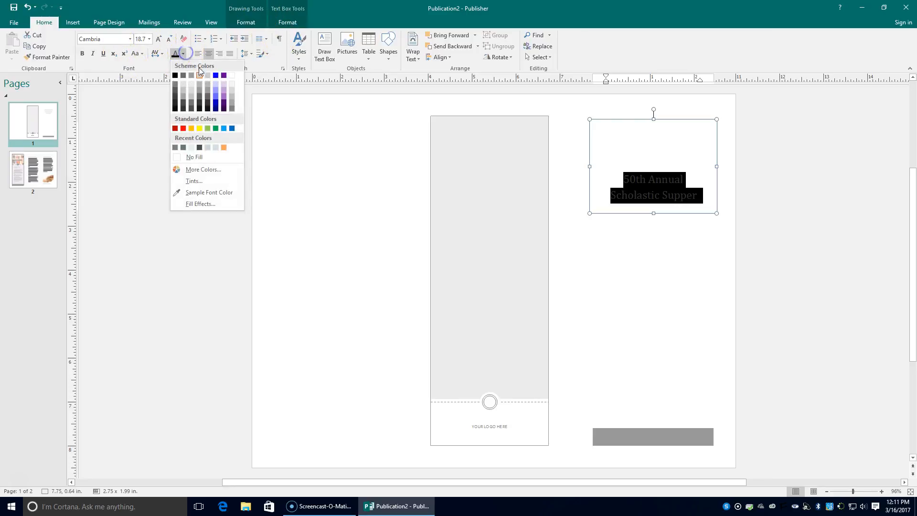
click(177, 78)
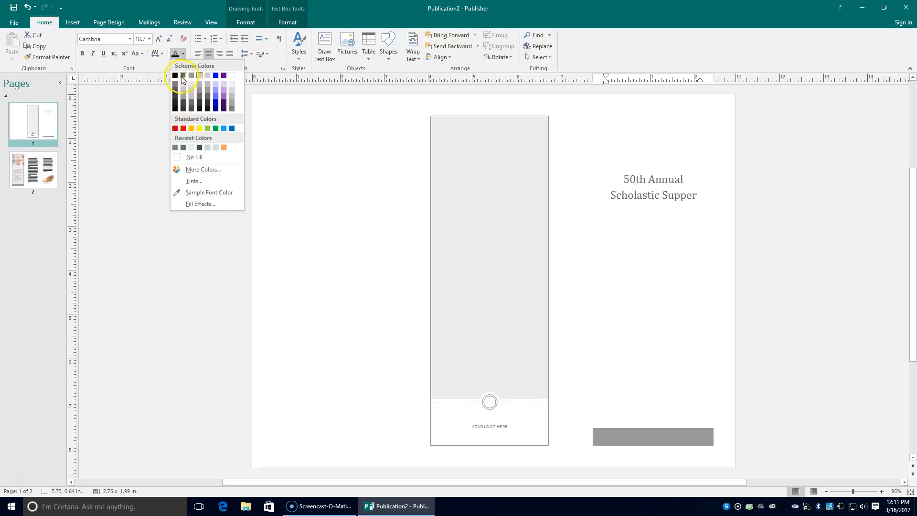
click(177, 75)
click(161, 40)
click(161, 39)
click(160, 39)
click(160, 39)
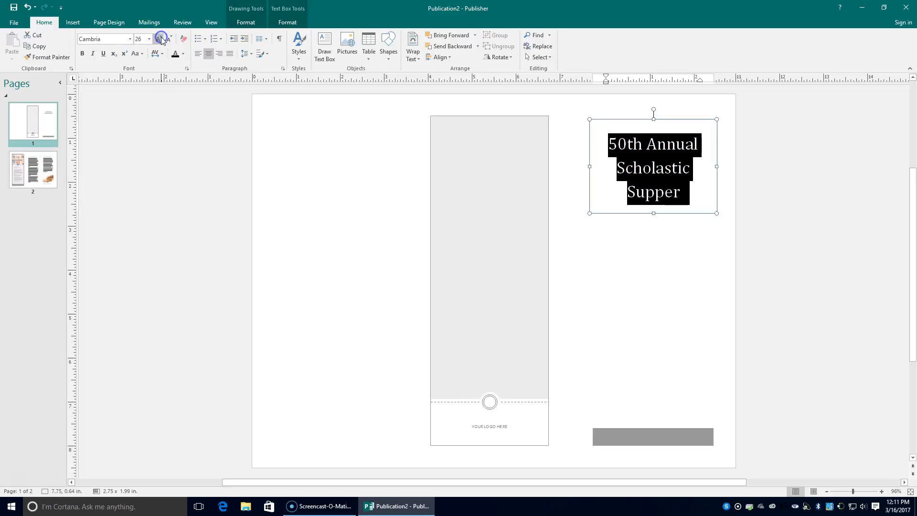
click(161, 39)
click(169, 40)
Deselect and reselect the title to check its 28-pt, three-line layout
click(601, 271)
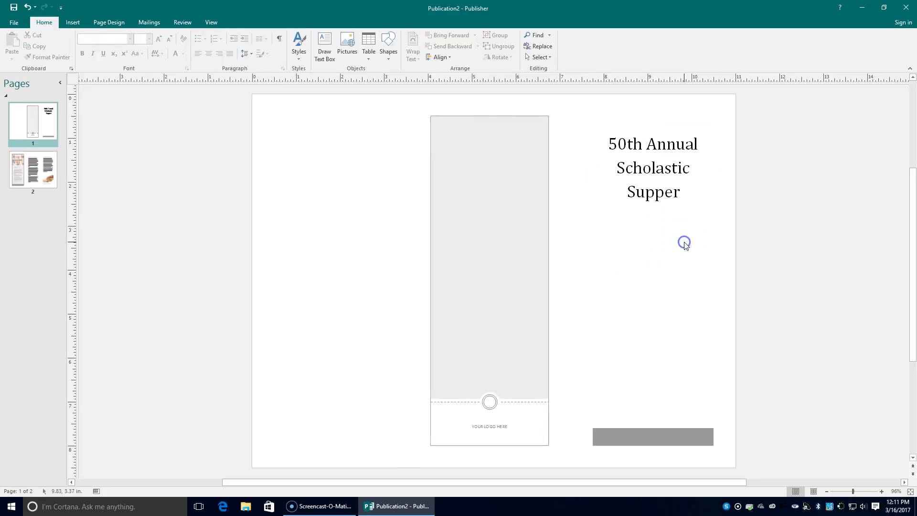
click(623, 149)
drag(607, 144, 690, 195)
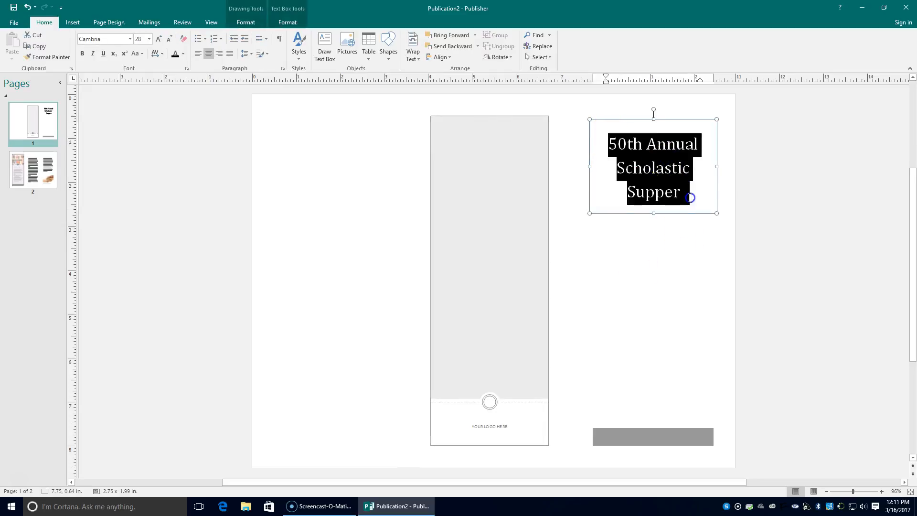
click(684, 273)
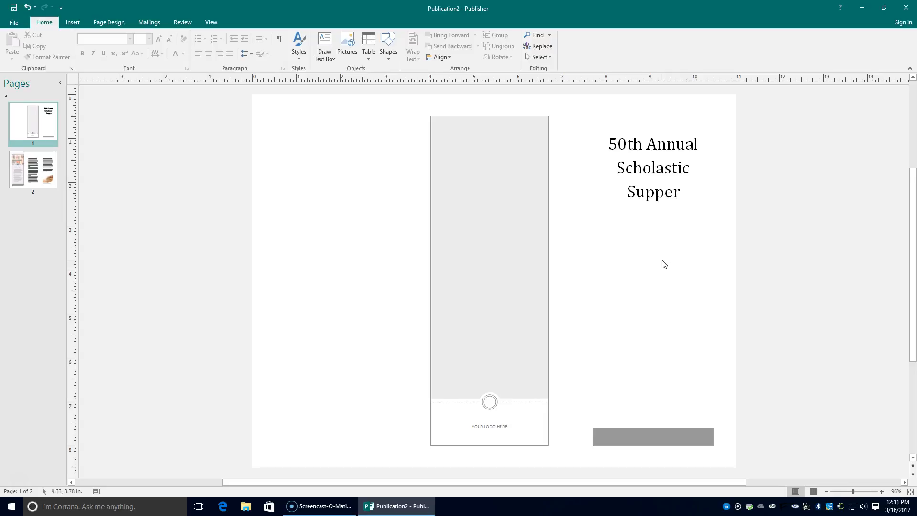
click(663, 259)
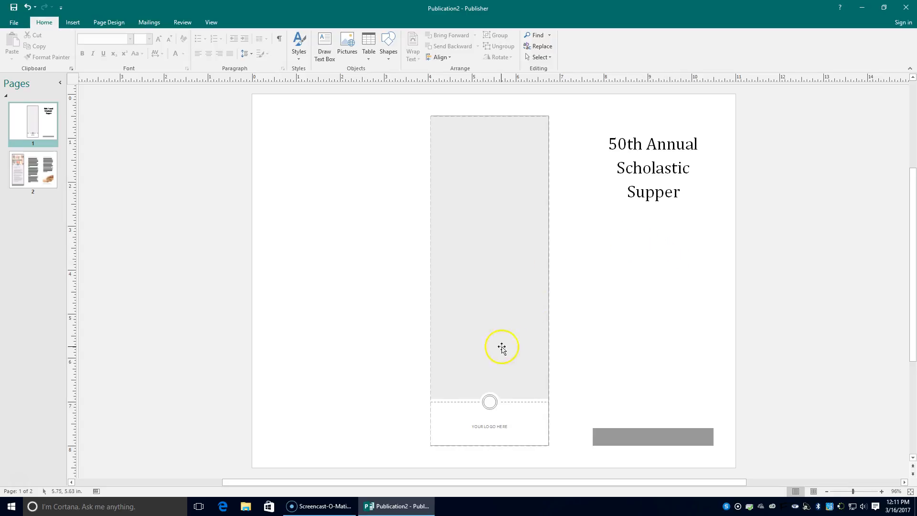
Browse to the CENTENNIAL IMAGES folder on the P: drive, show thumbnails, and select Cent_logo-big
click(73, 22)
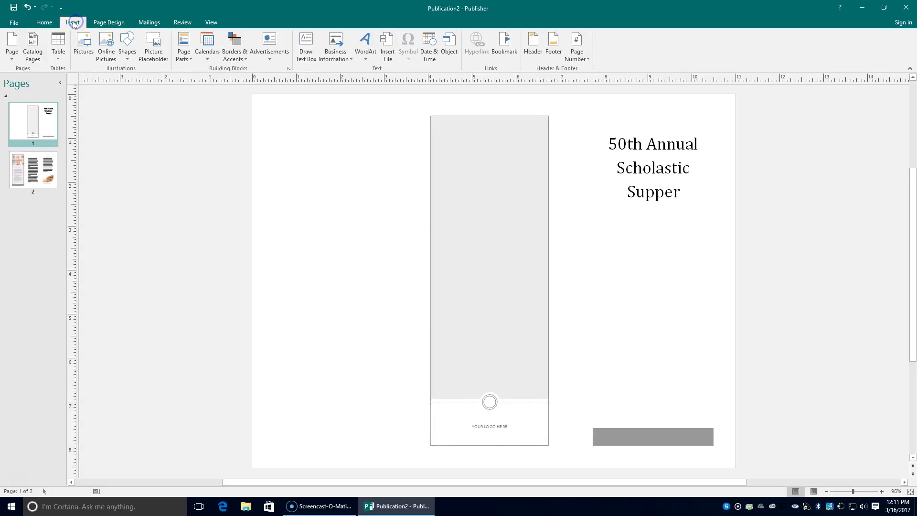
click(89, 48)
scroll(79, 117, down, 1)
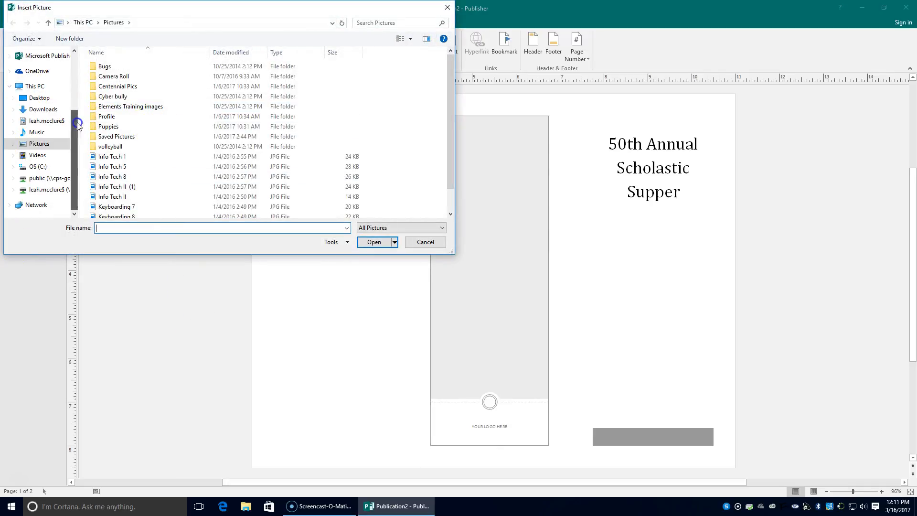
click(52, 180)
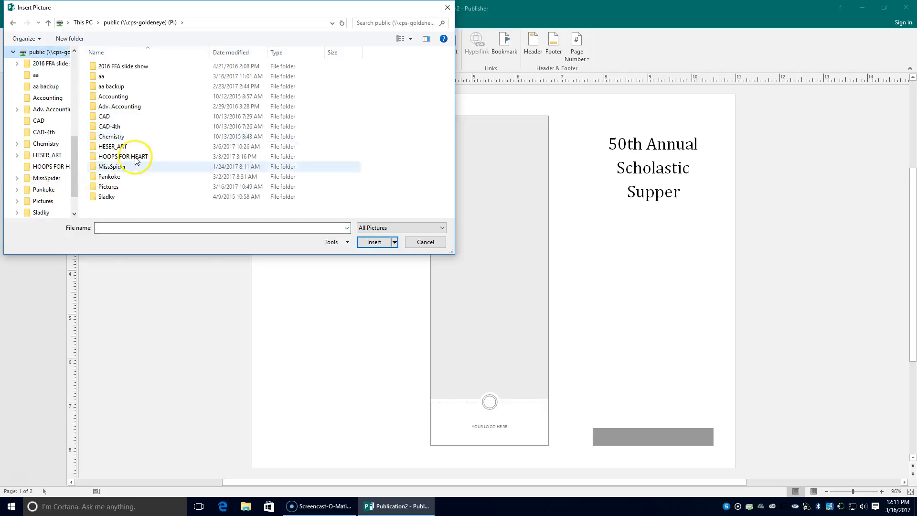
double_click(127, 176)
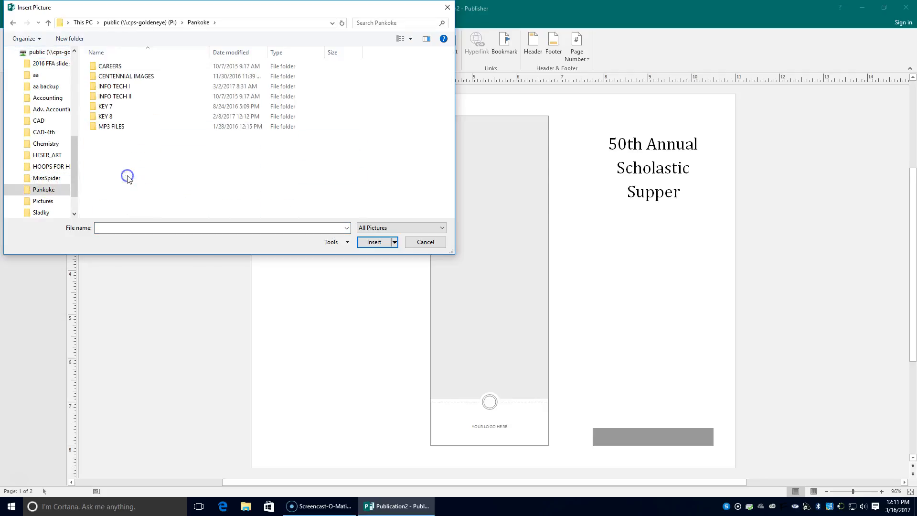
double_click(111, 78)
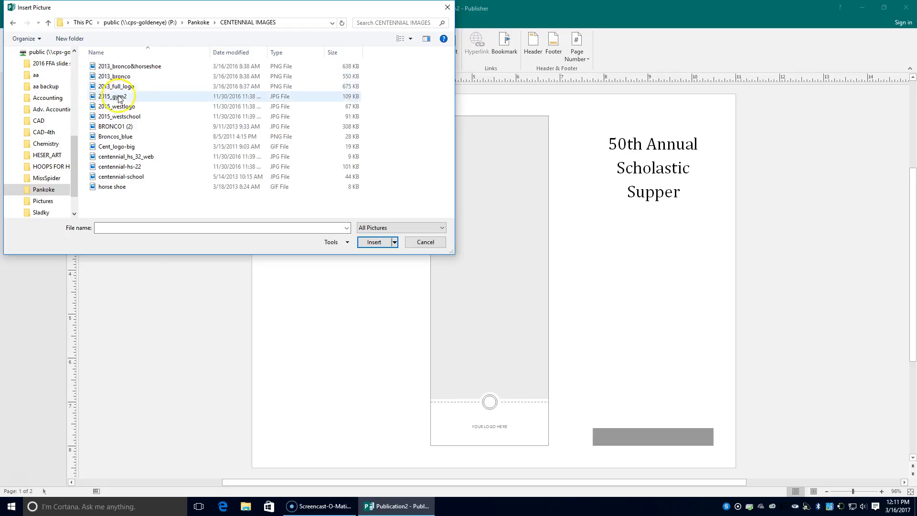
click(412, 39)
click(437, 42)
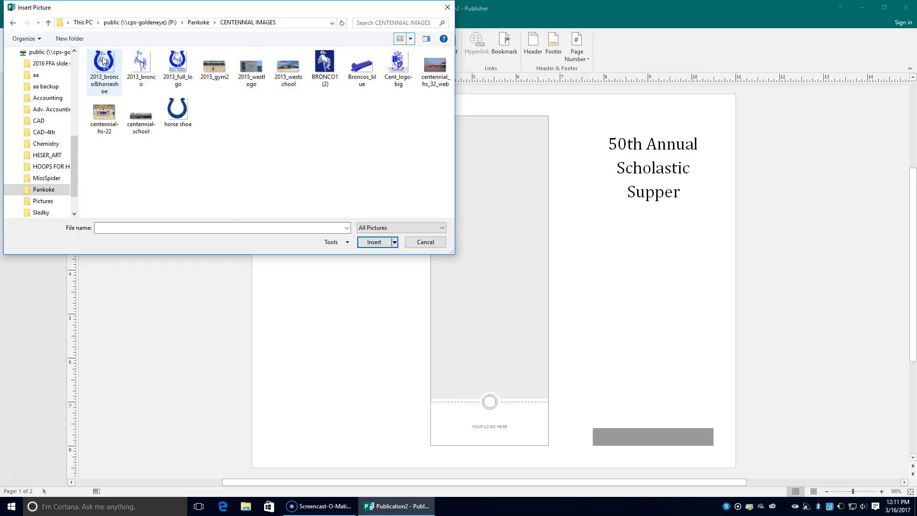
click(400, 65)
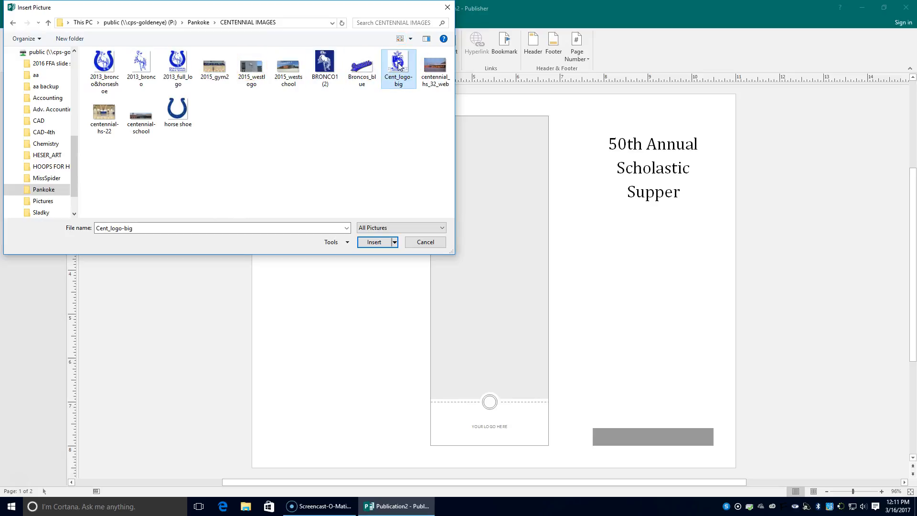
Insert the Cent_logo-big crest, shrink it to 2.74 x 2.9 inches, and place it just below the title
click(374, 242)
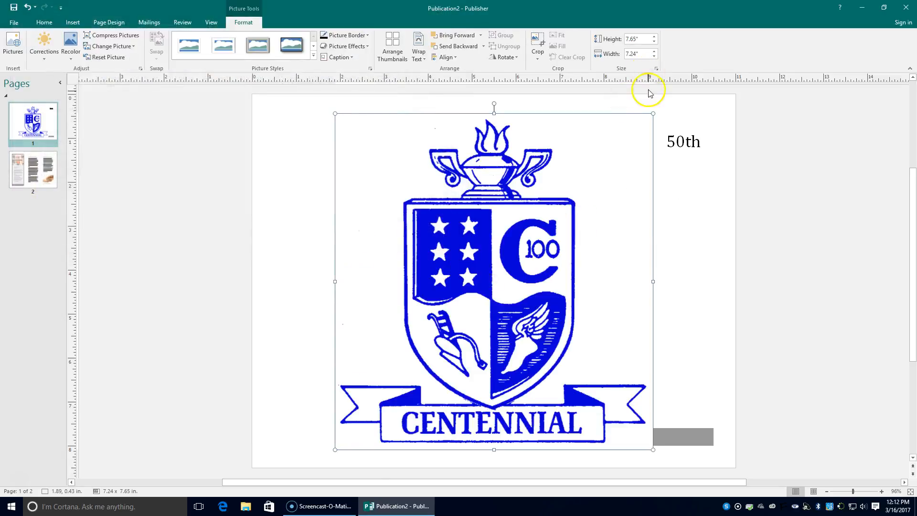
drag(654, 118, 468, 311)
drag(416, 369, 671, 273)
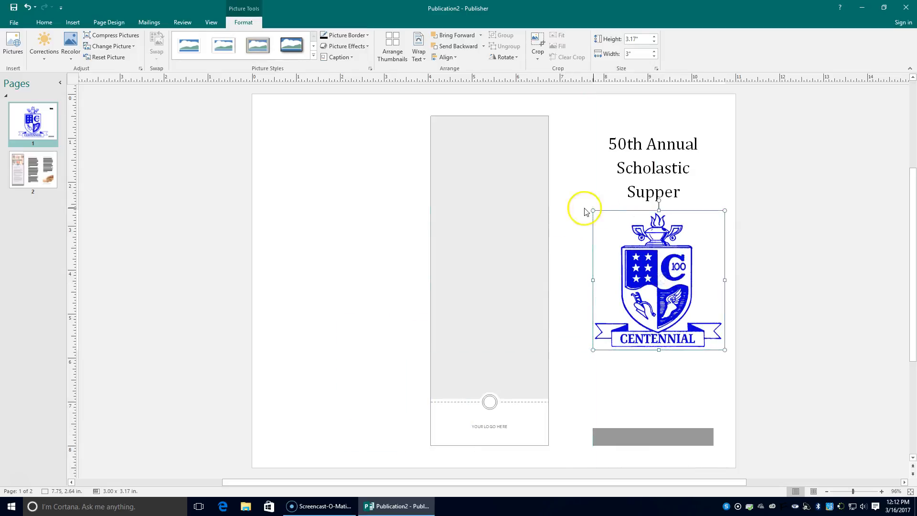
drag(592, 211, 604, 222)
mouse_move(667, 283)
mouse_down()
mouse_move(657, 261)
mouse_move(653, 270)
mouse_move(663, 270)
mouse_up()
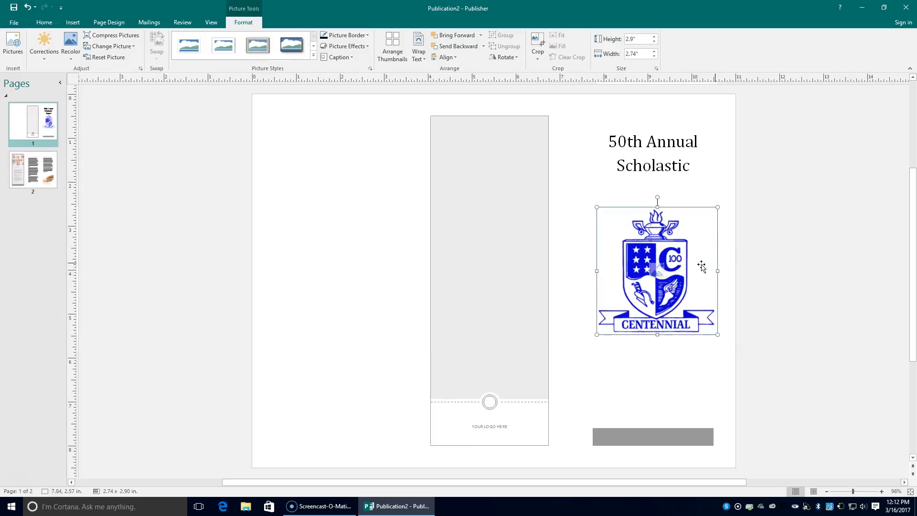
click(760, 260)
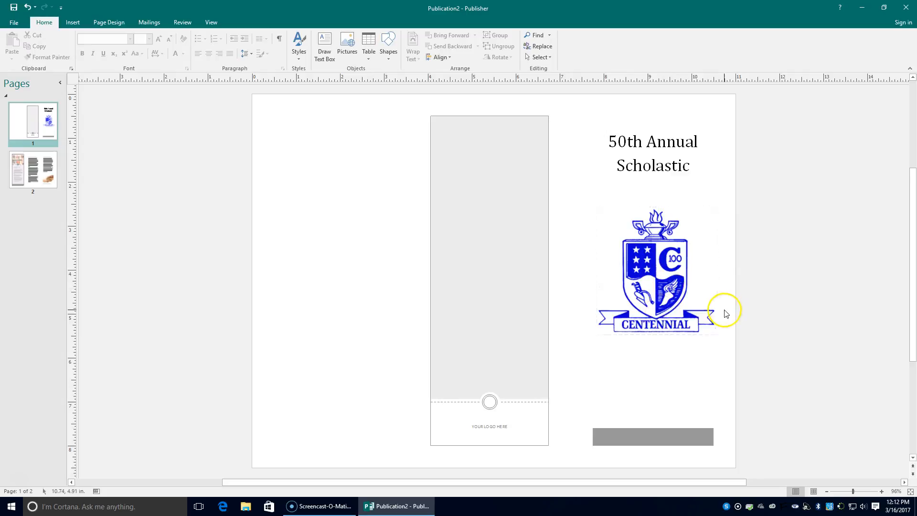
drag(657, 277, 657, 261)
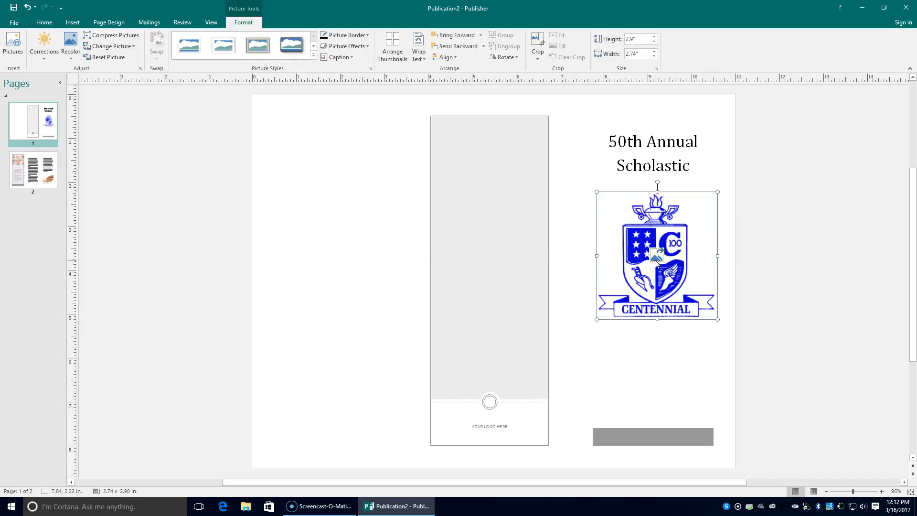
click(689, 354)
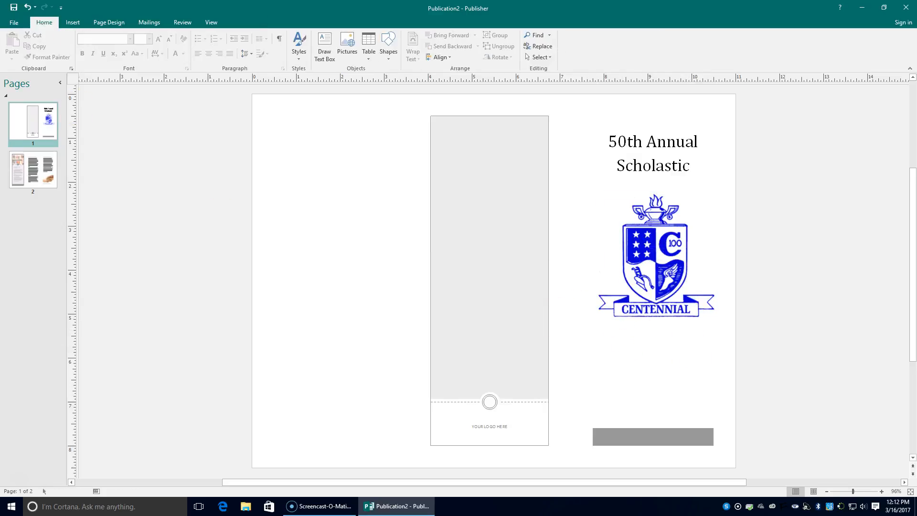
Draw a text box beneath the crest and widen it slightly to the left
click(65, 22)
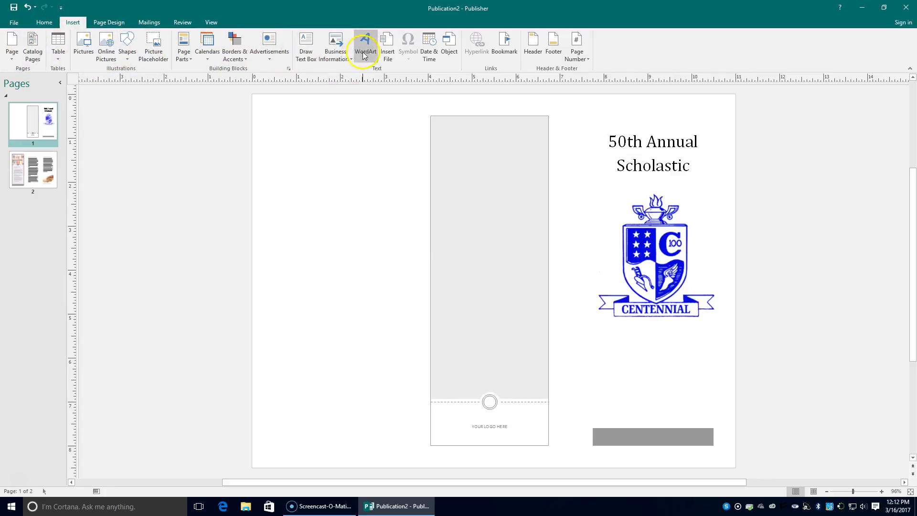
click(44, 23)
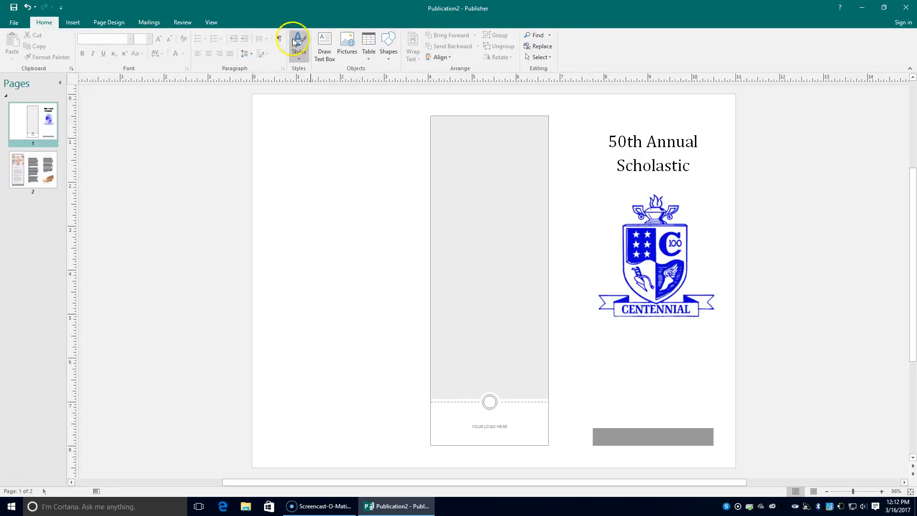
click(324, 48)
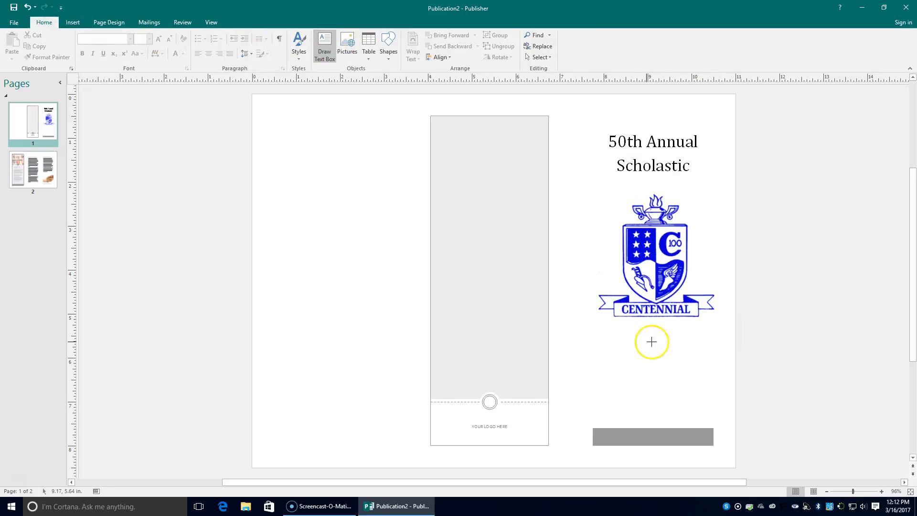
mouse_move(610, 328)
mouse_down()
mouse_move(692, 339)
mouse_move(705, 363)
mouse_move(702, 393)
mouse_up()
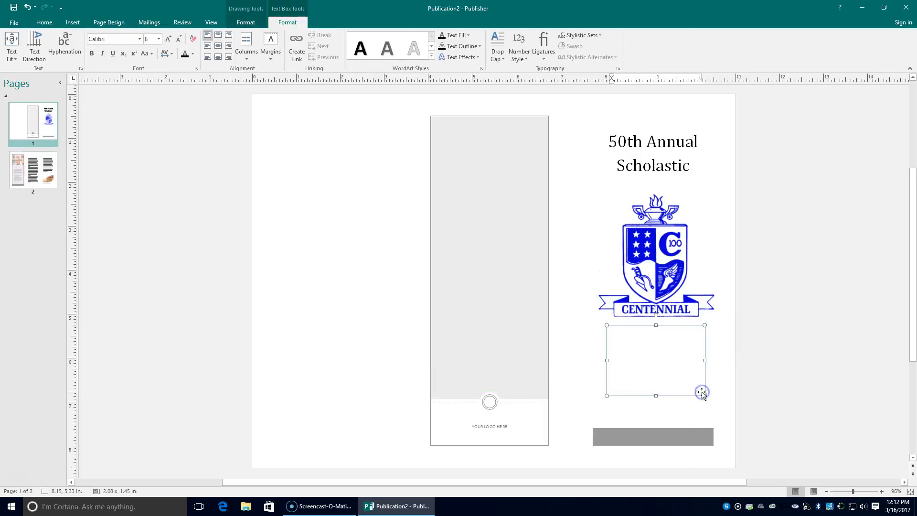
drag(608, 359, 598, 360)
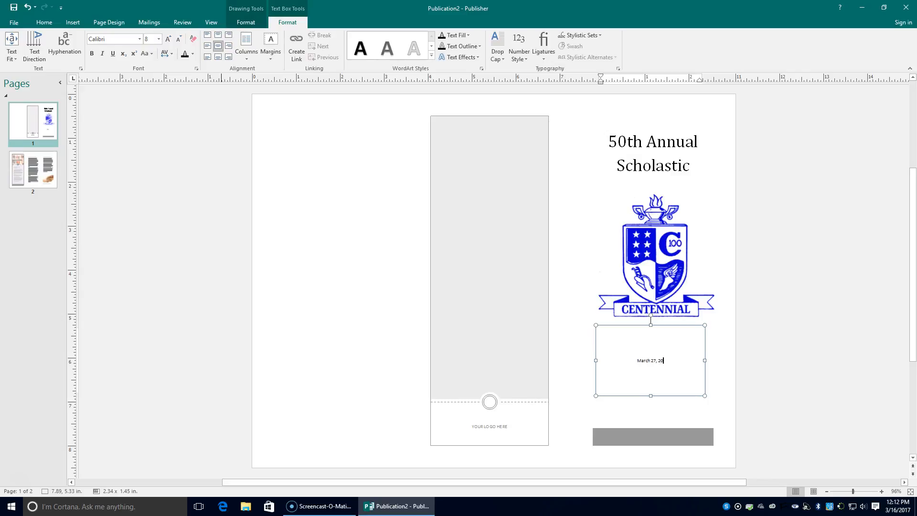
Set the 'March 27, 2017' date text to 18 pt, keeping the Calibri font
drag(671, 361, 623, 360)
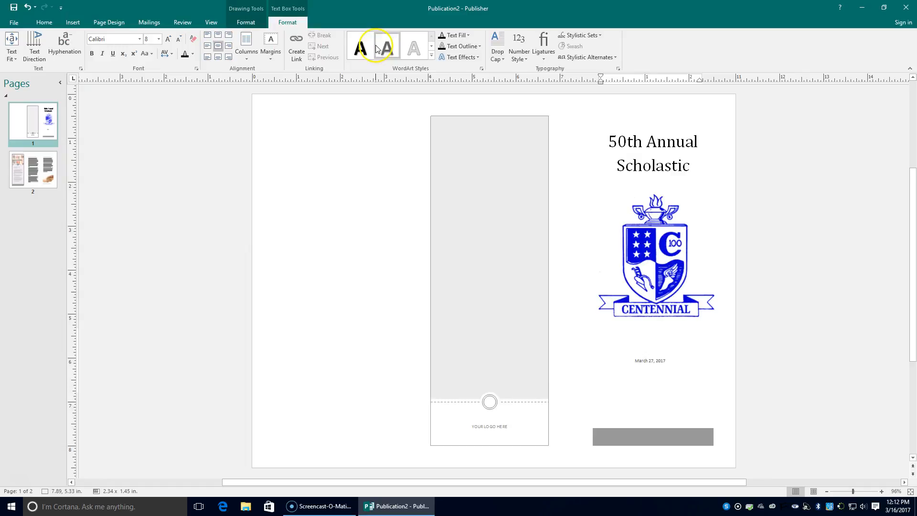
click(159, 39)
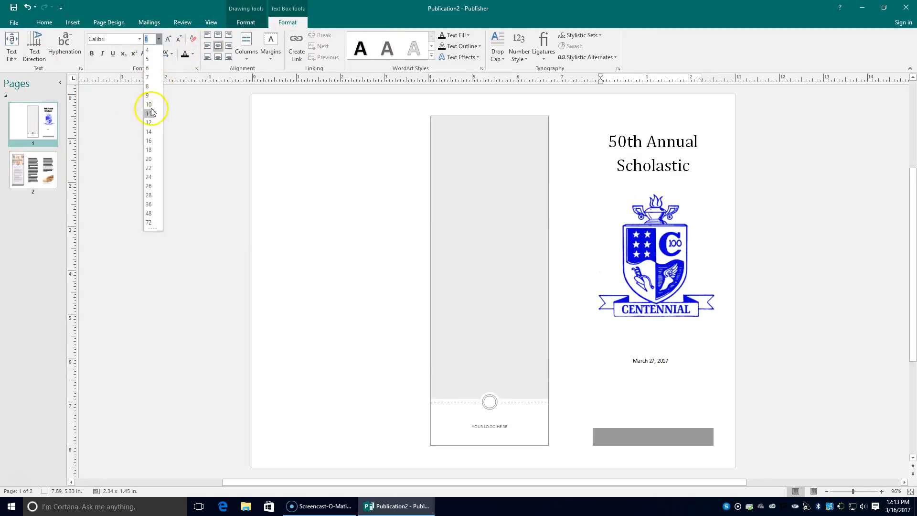
click(154, 152)
click(140, 39)
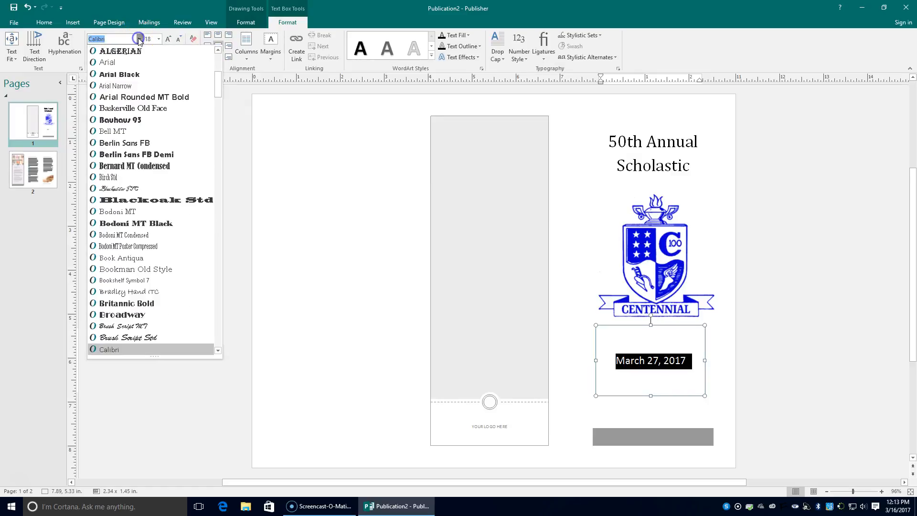
click(748, 313)
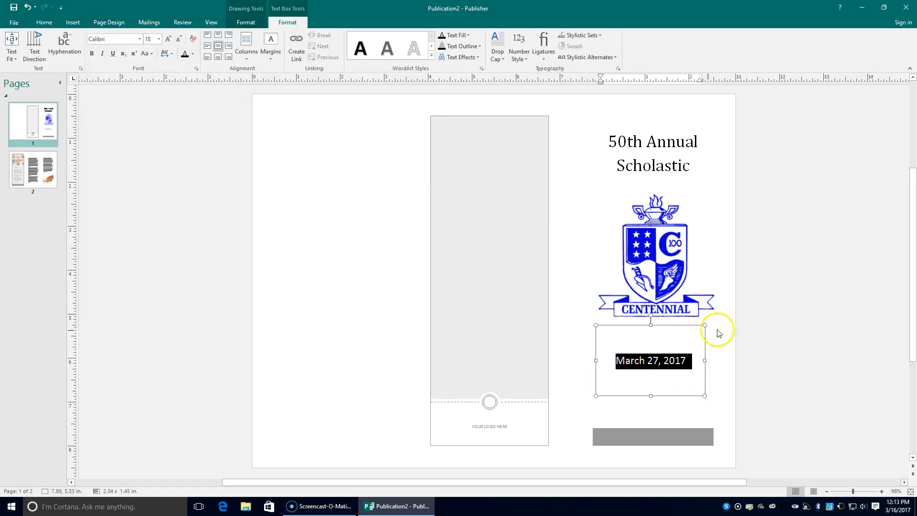
click(620, 149)
Apply an outlined WordArt style to the '50th Annual Scholastic' title
drag(605, 138, 703, 178)
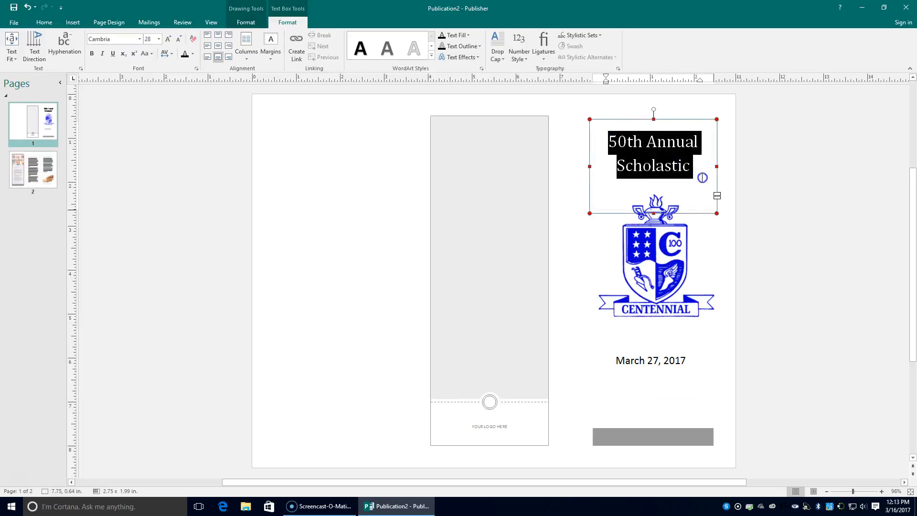
click(430, 57)
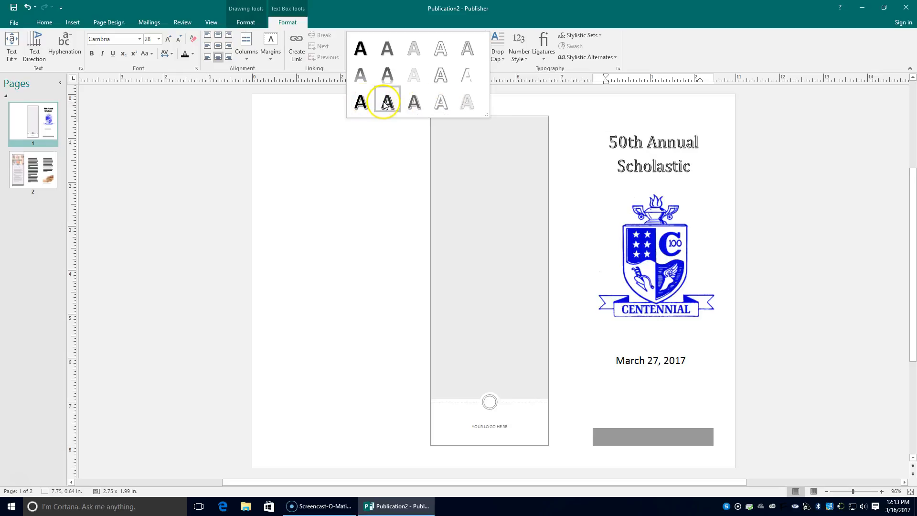
click(472, 49)
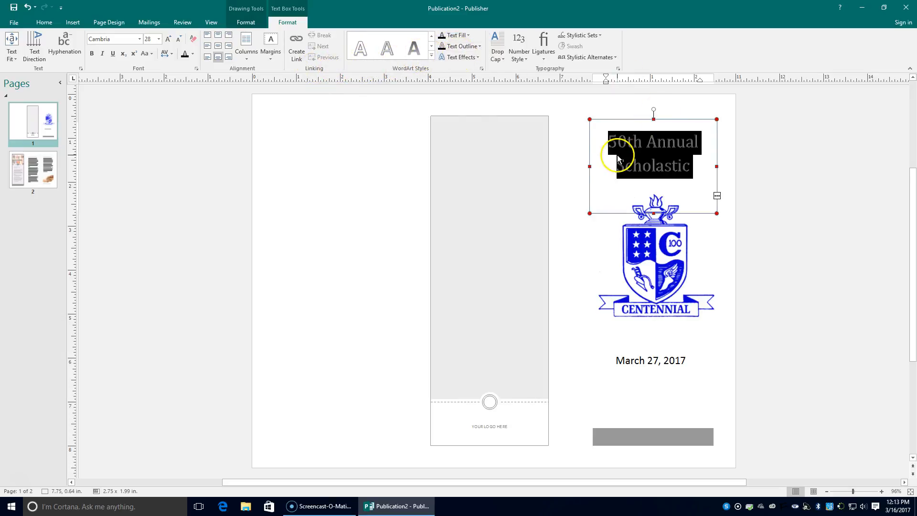
Nudge the Centennial crest lower so the title's 'Supper' line shows above it
click(746, 236)
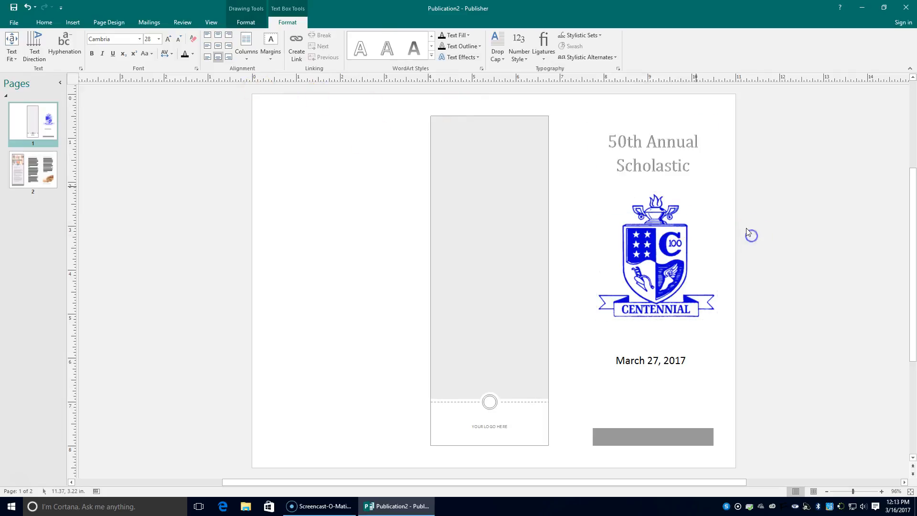
click(682, 166)
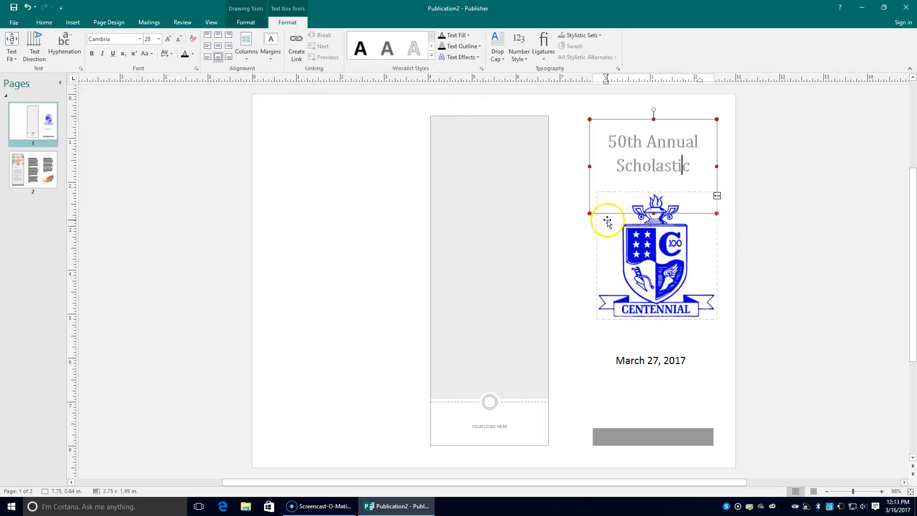
click(654, 227)
drag(654, 233, 650, 221)
click(748, 237)
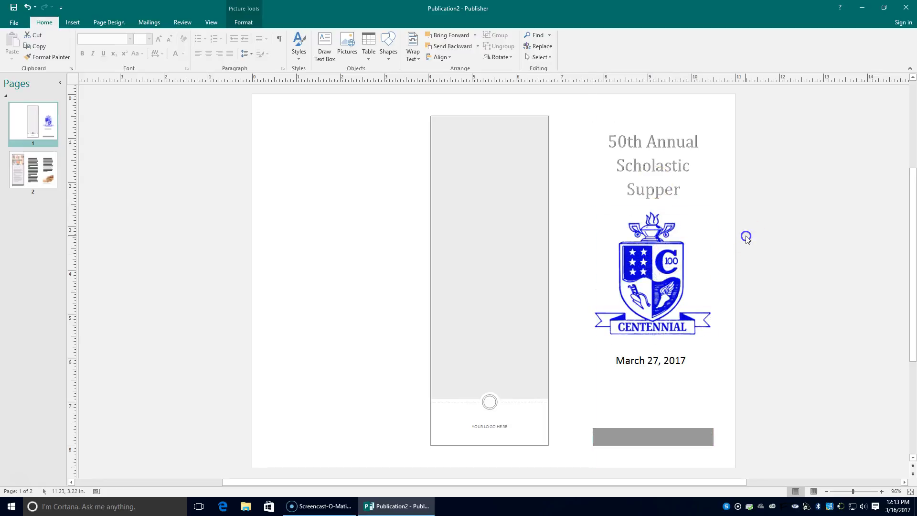
click(639, 360)
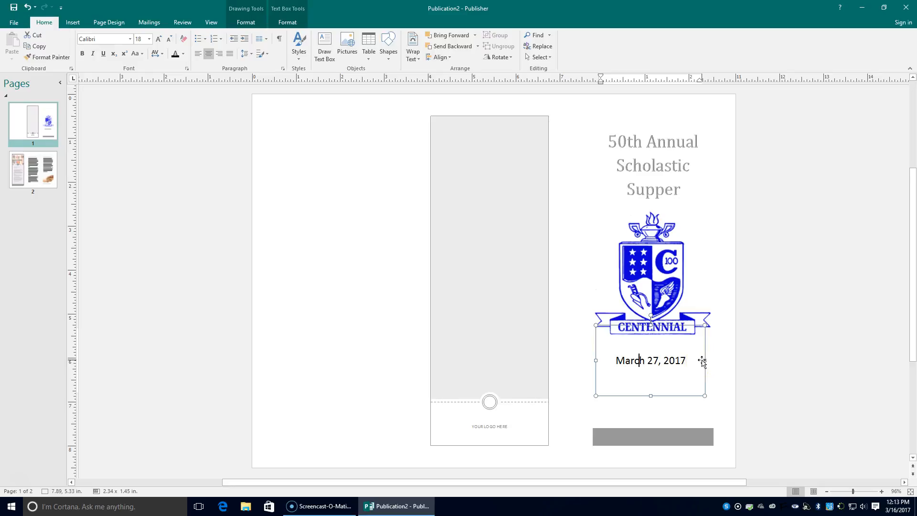
Put the text cursor inside the grey bar at the bottom of the panel
click(659, 434)
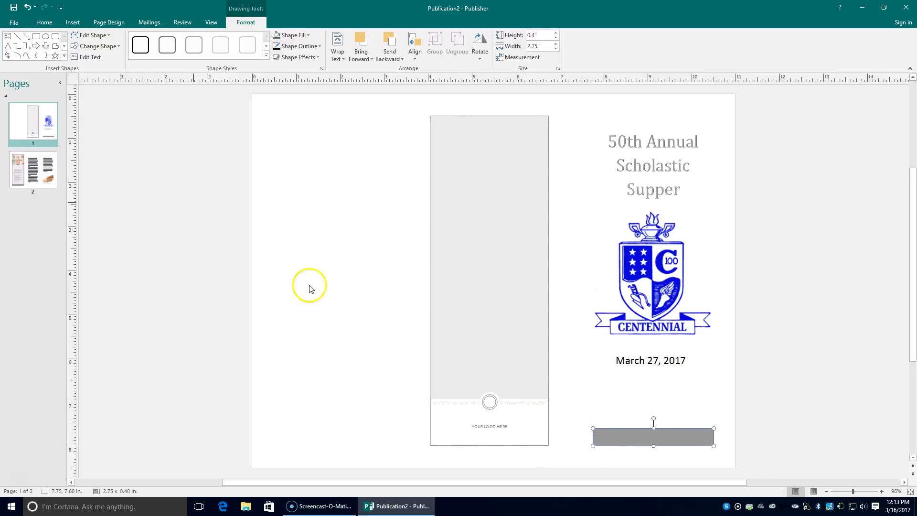
click(73, 22)
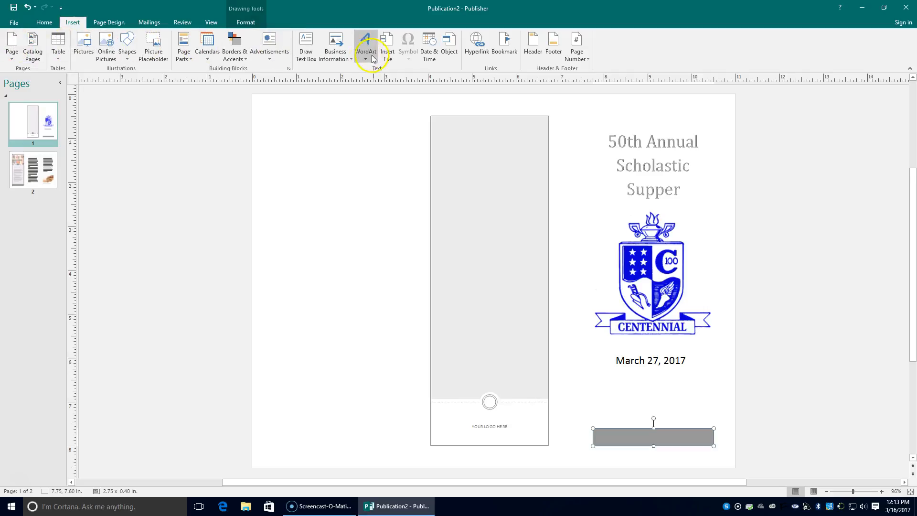
click(43, 22)
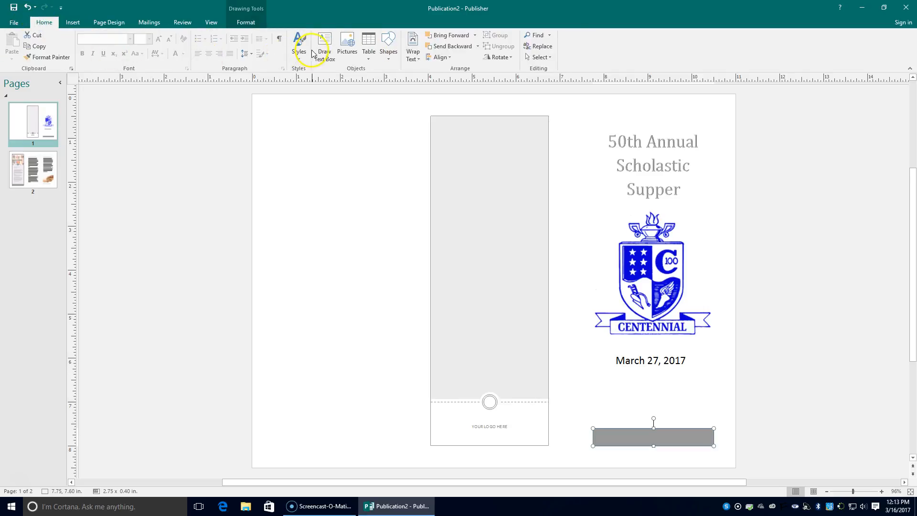
click(602, 434)
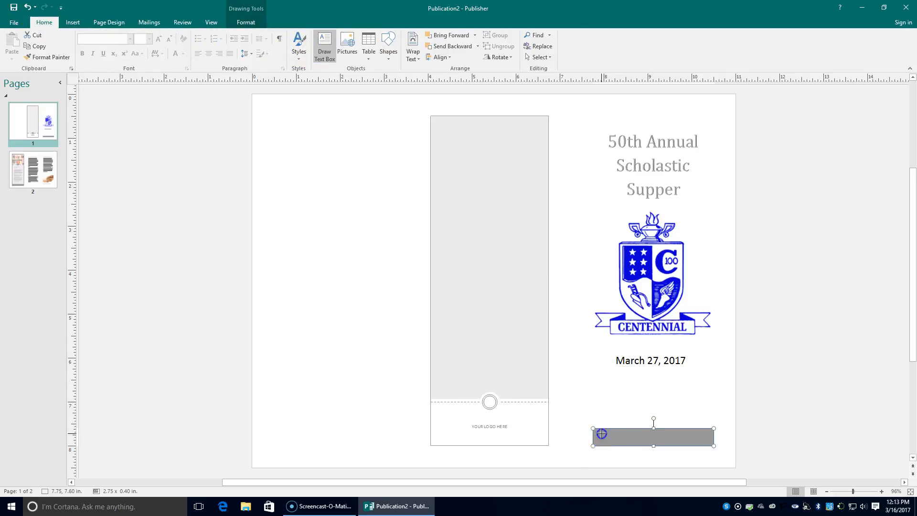
right_click(604, 435)
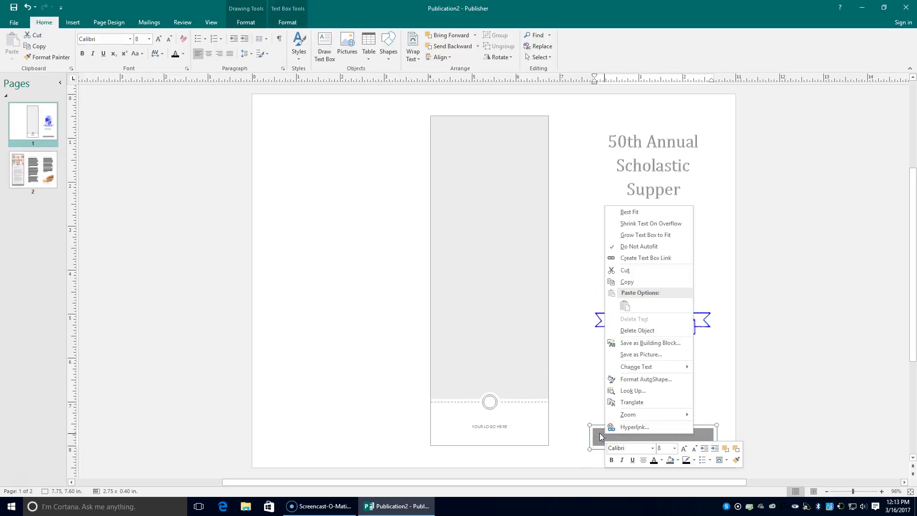
click(597, 433)
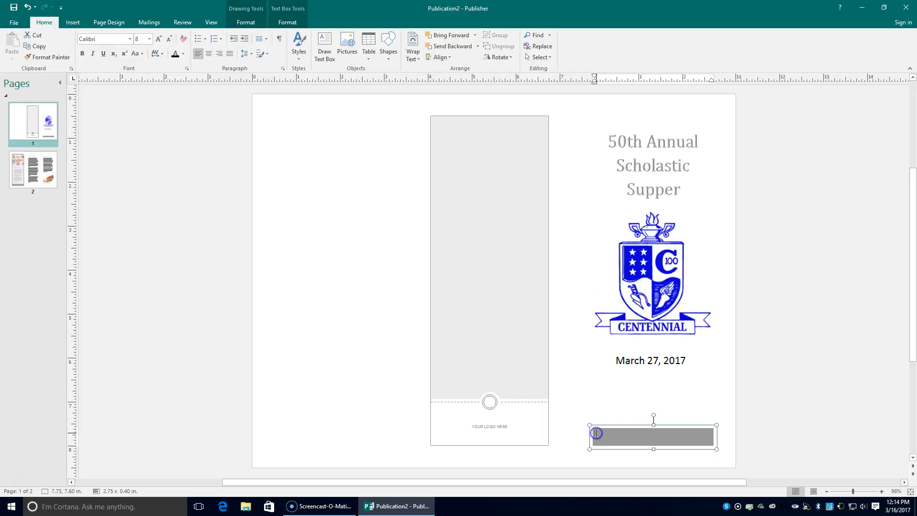
double_click(606, 435)
click(603, 434)
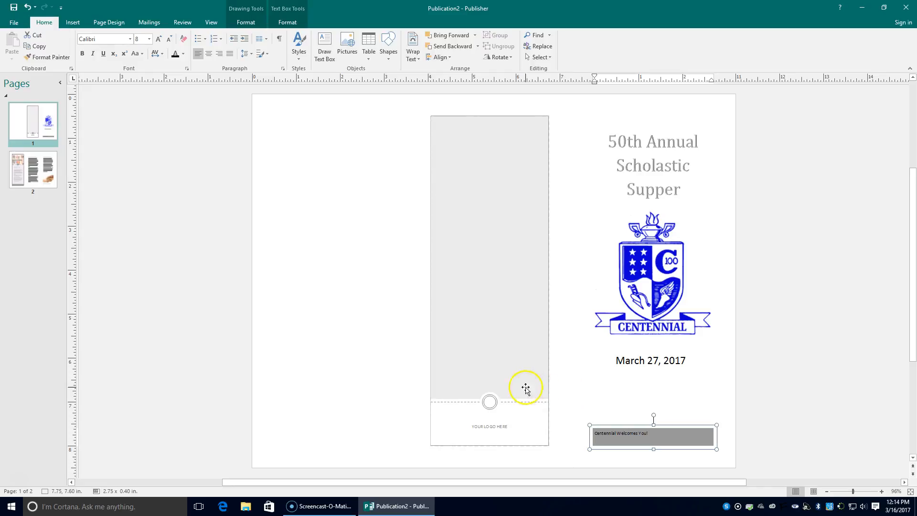
Centre the 'Centennial Welcomes You!' line and make it white
click(657, 433)
triple_click(657, 432)
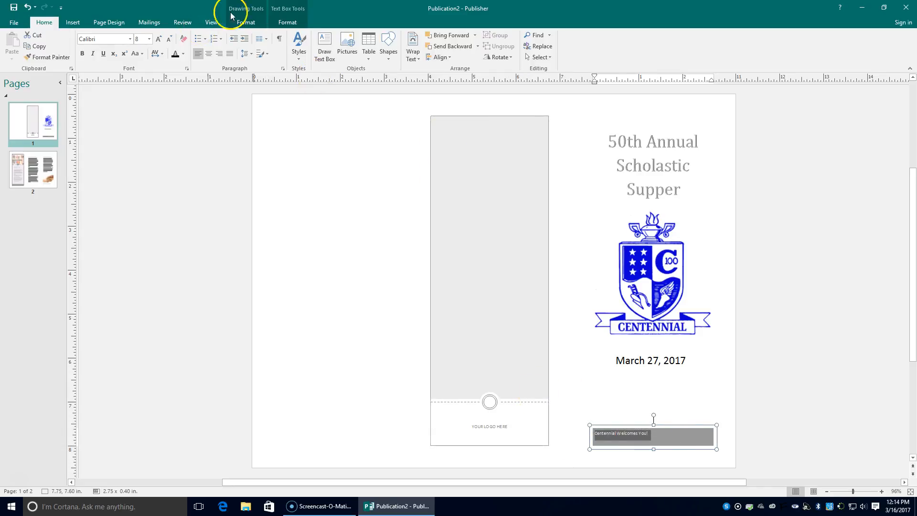
click(209, 55)
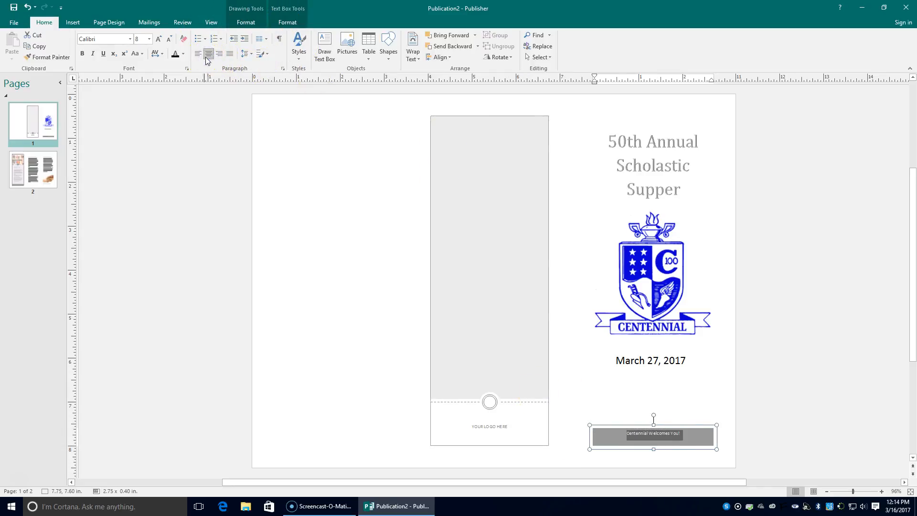
click(183, 54)
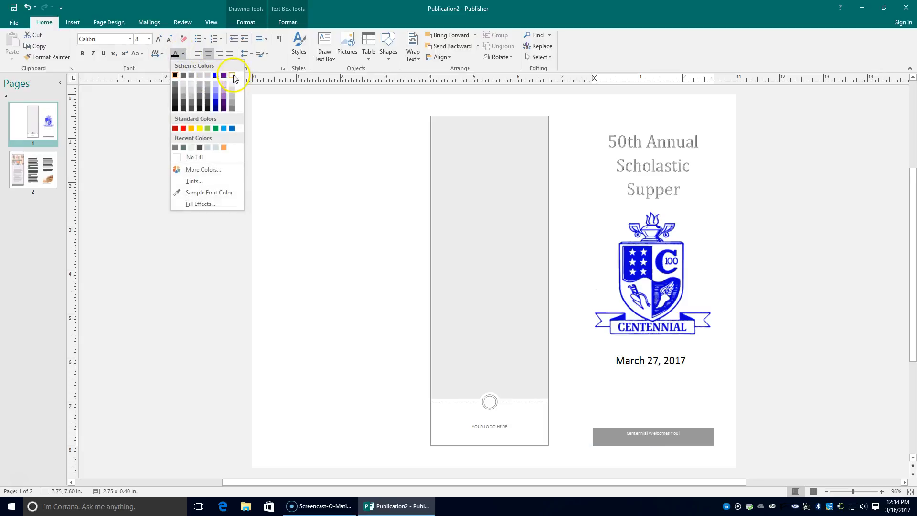
click(233, 77)
Grow the welcome text several sizes, then step back one so the line fits
click(159, 39)
click(158, 39)
click(159, 39)
click(158, 39)
click(158, 39)
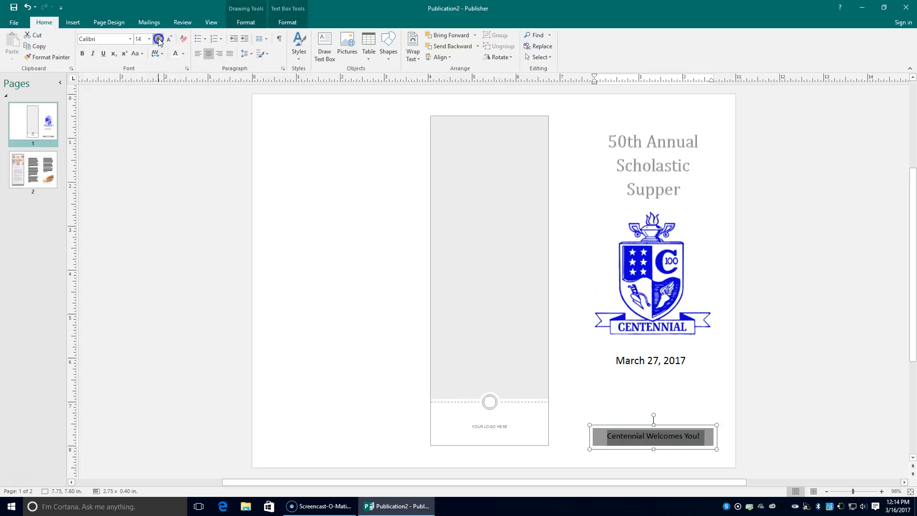
click(159, 41)
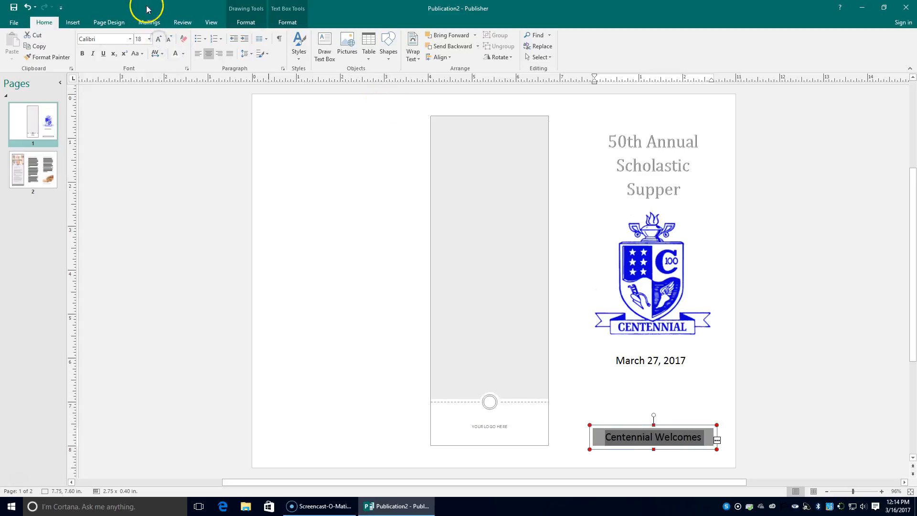
click(172, 43)
click(789, 311)
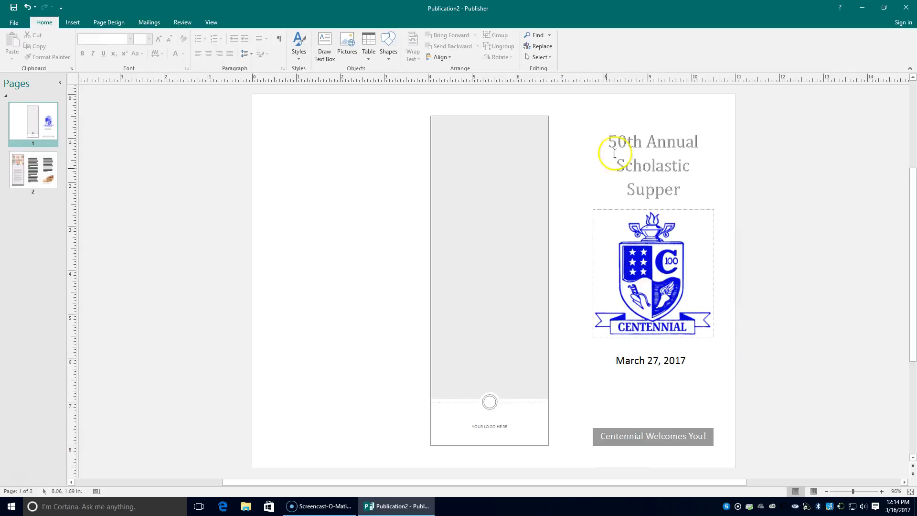
Try dark grey and other fill colours on the title text box
click(650, 123)
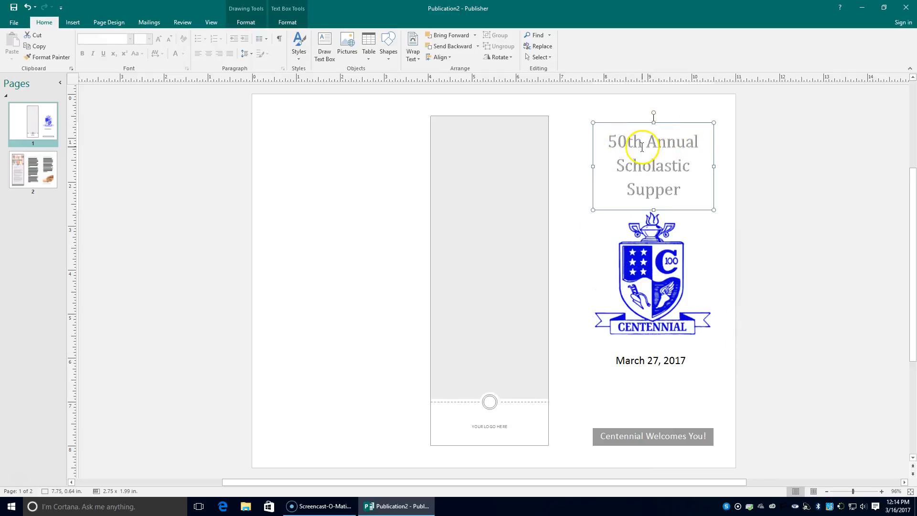
right_click(634, 125)
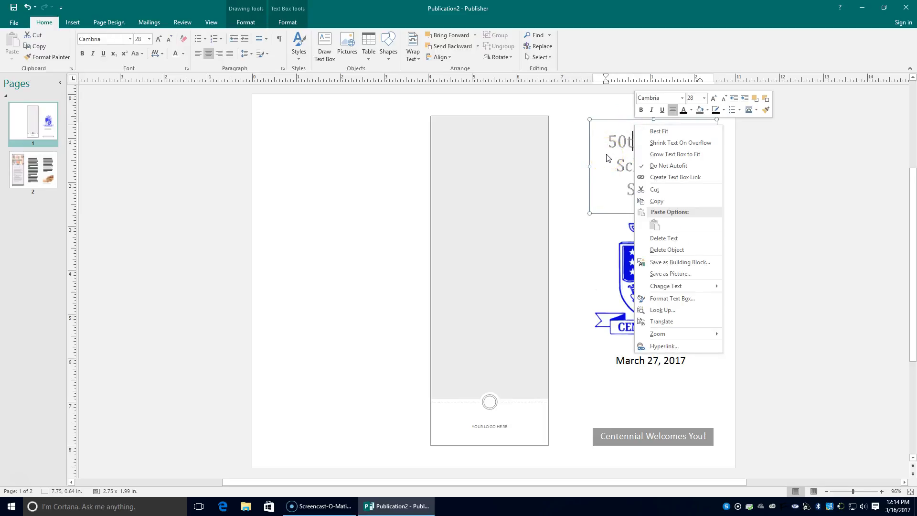
click(708, 110)
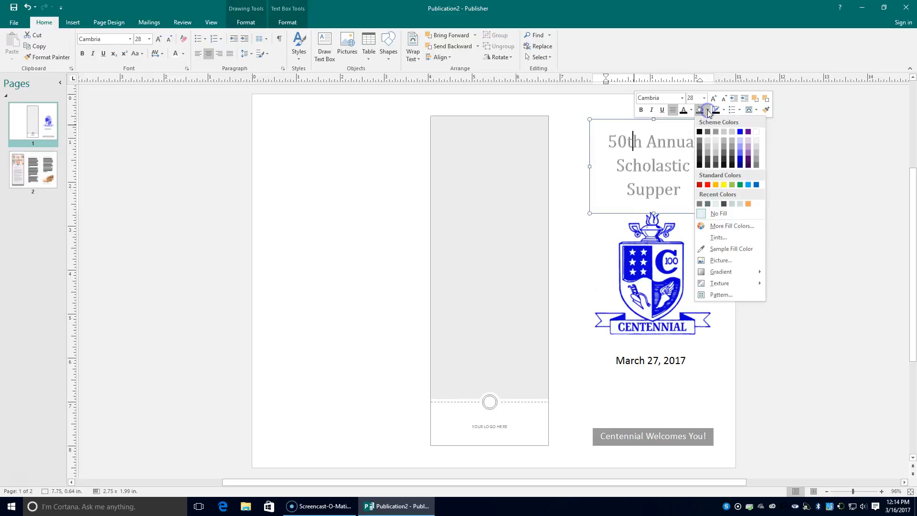
click(732, 131)
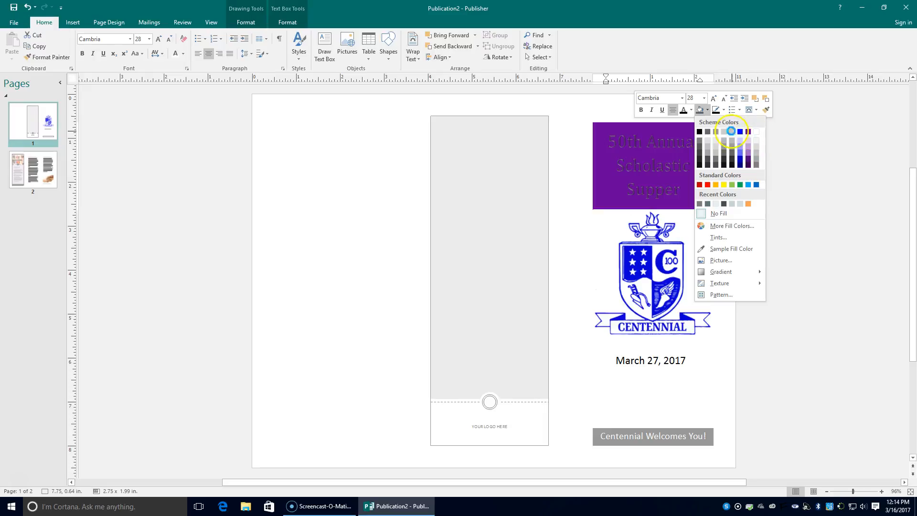
click(710, 134)
click(610, 140)
drag(610, 140, 690, 196)
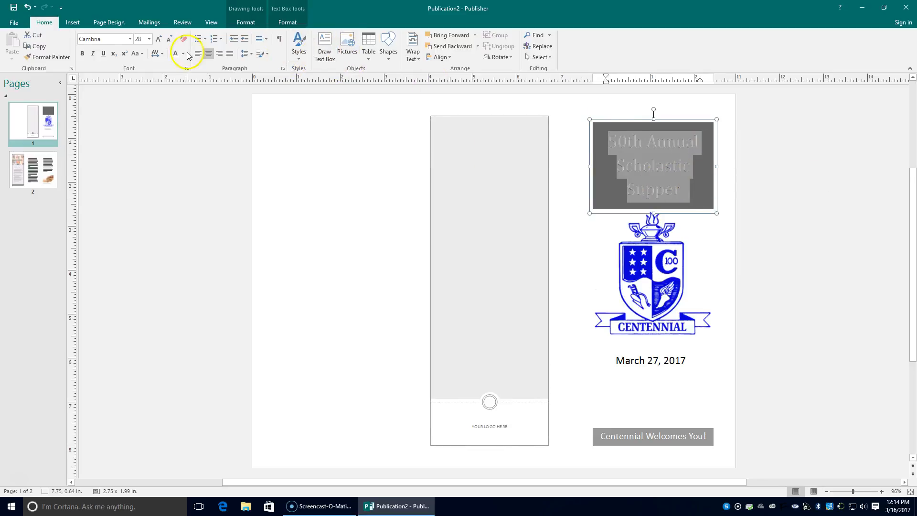
right_click(645, 147)
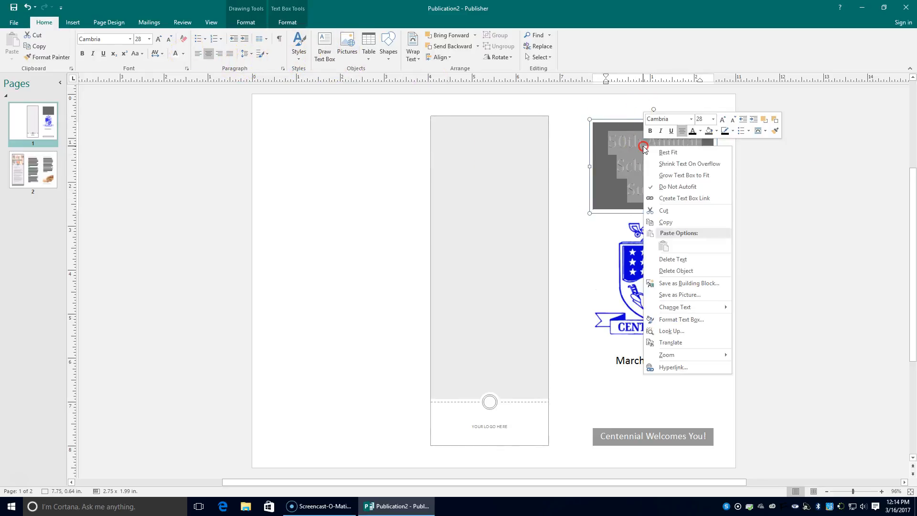
click(715, 132)
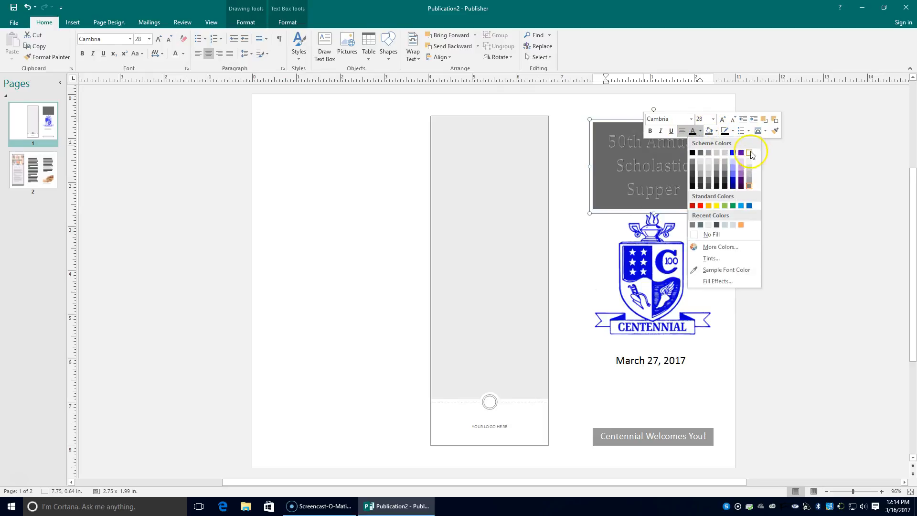
click(750, 153)
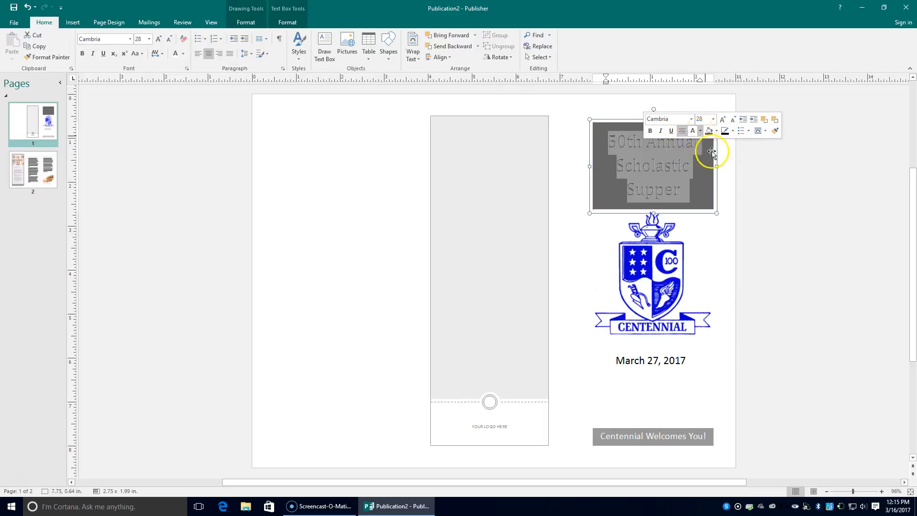
click(760, 194)
Give the title text box a light grey fill
click(680, 188)
click(606, 140)
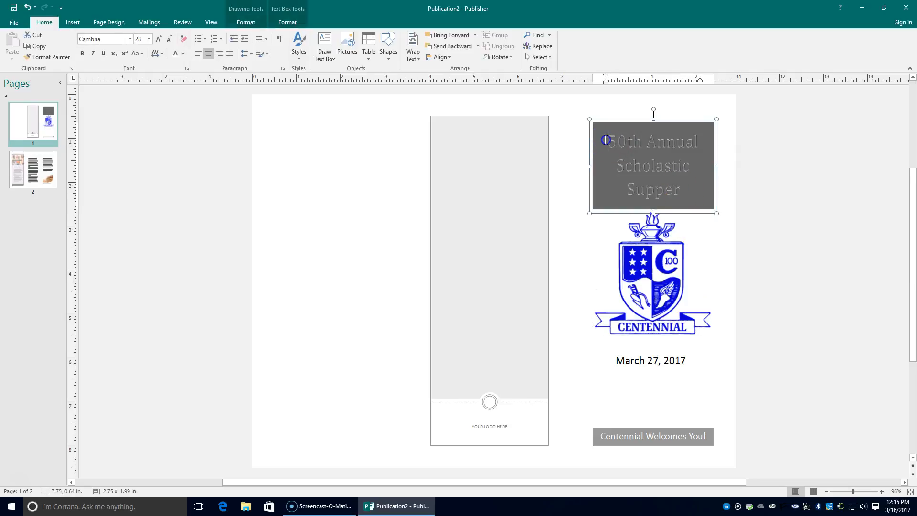
right_click(604, 135)
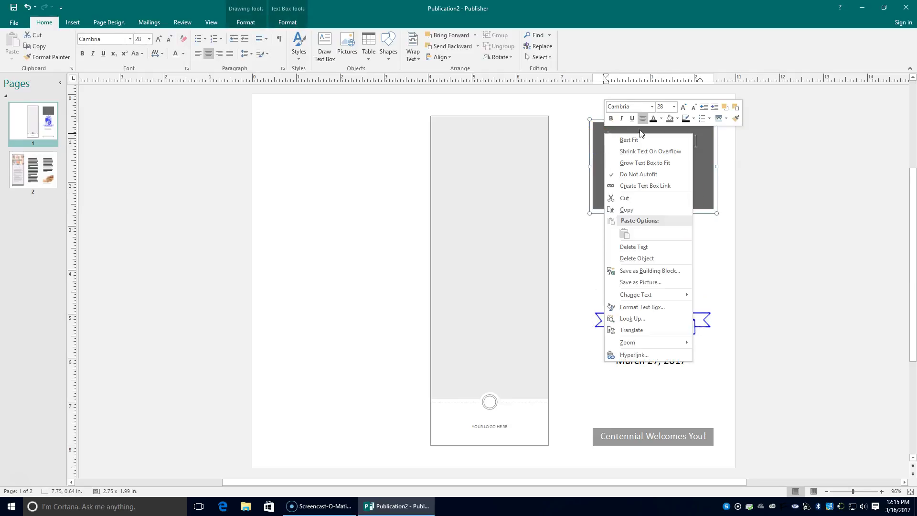
click(671, 118)
click(678, 119)
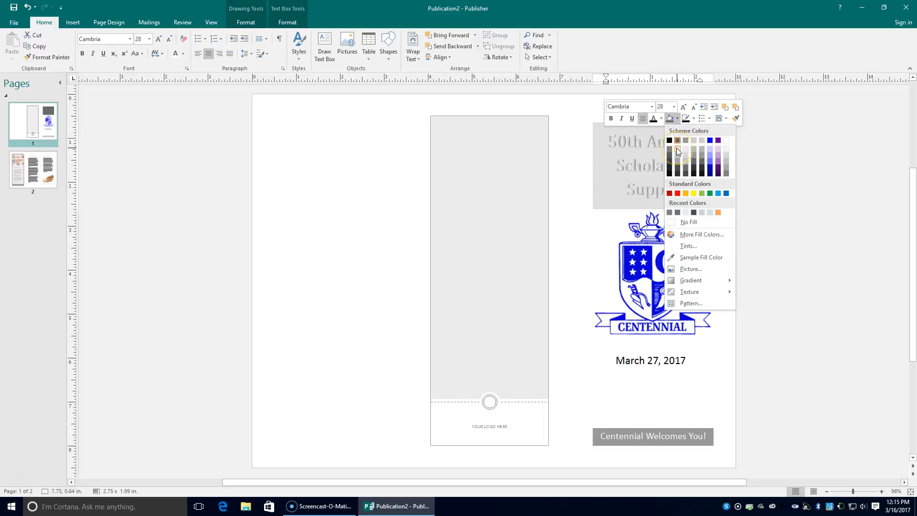
click(726, 148)
click(748, 180)
Colour the '50th Annual Scholastic Supper' title text grey from the shortcut font colour menu
click(488, 401)
click(529, 390)
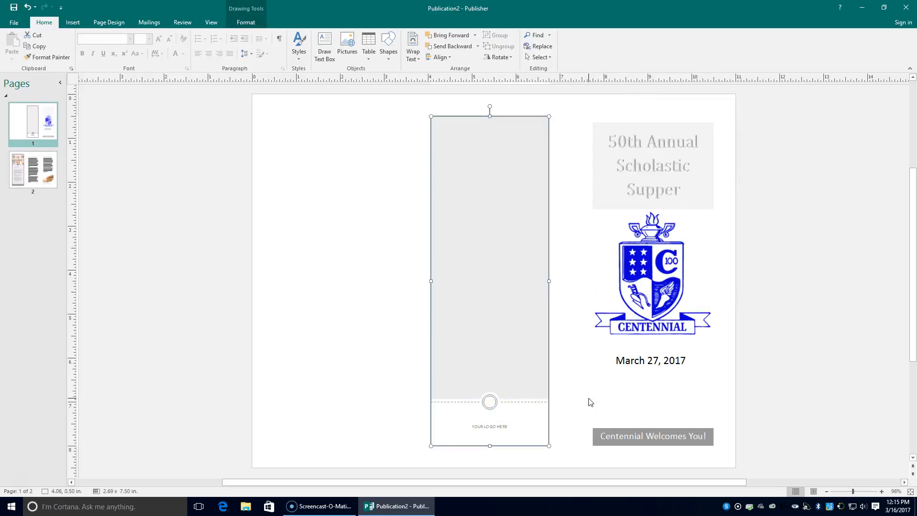
click(577, 436)
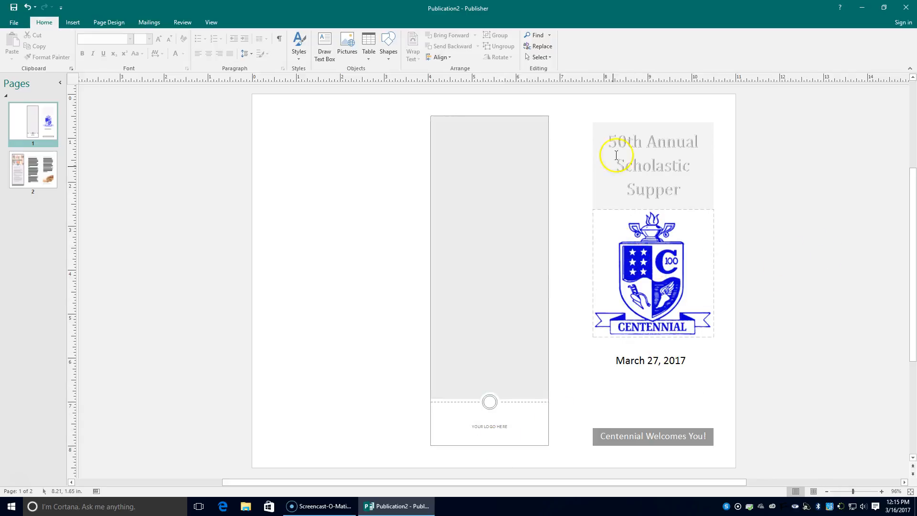
click(597, 134)
drag(605, 136, 708, 193)
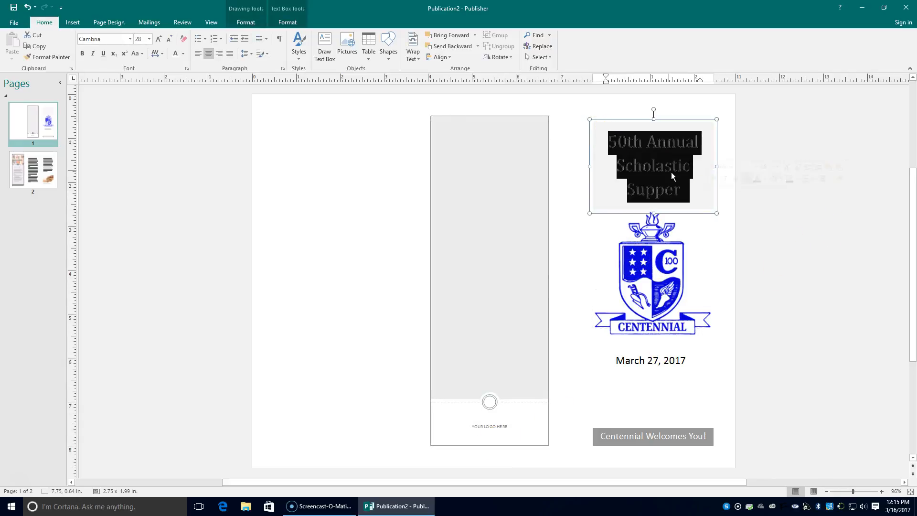
right_click(673, 175)
click(725, 154)
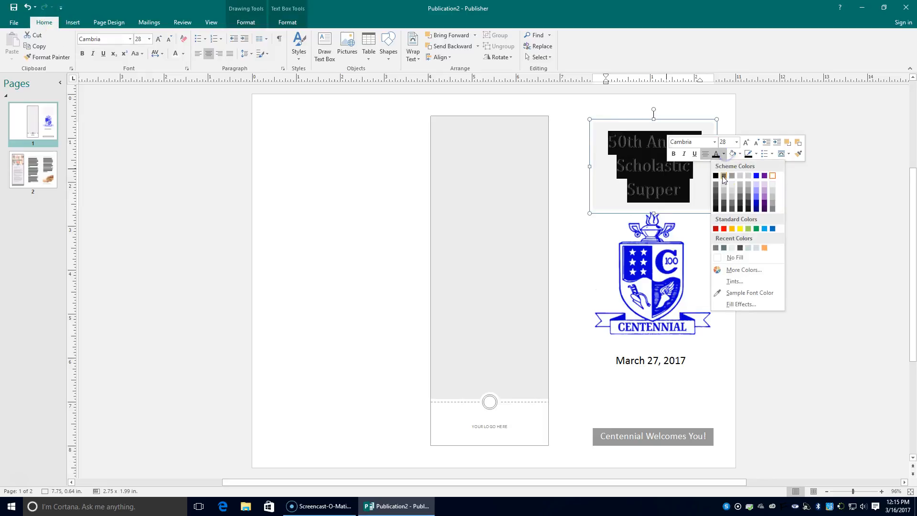
click(725, 176)
click(762, 329)
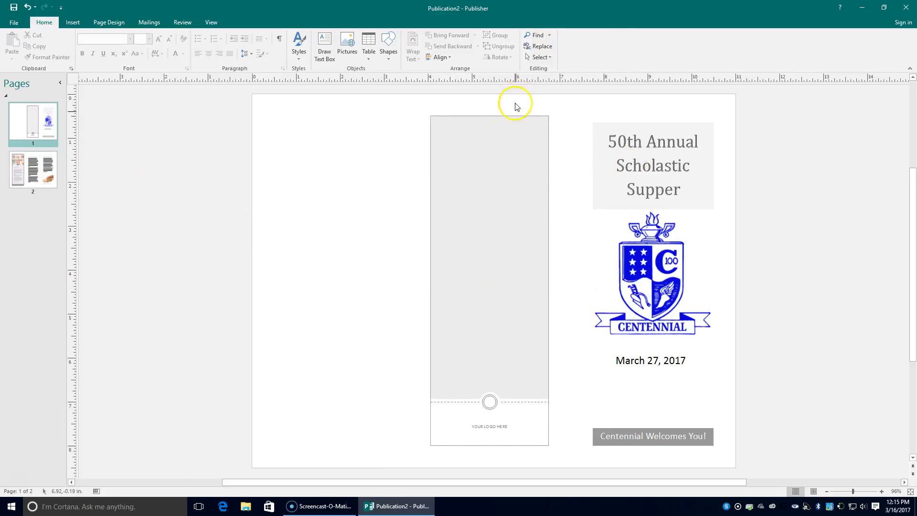
click(482, 148)
Add text to the tall grey panel for the line 'Centennial would like to thank our Sponsors!'
right_click(482, 145)
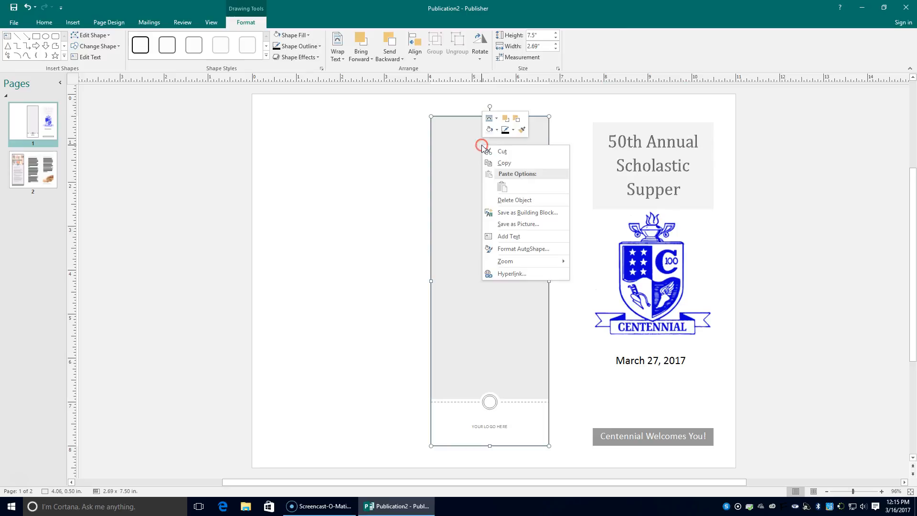
click(521, 236)
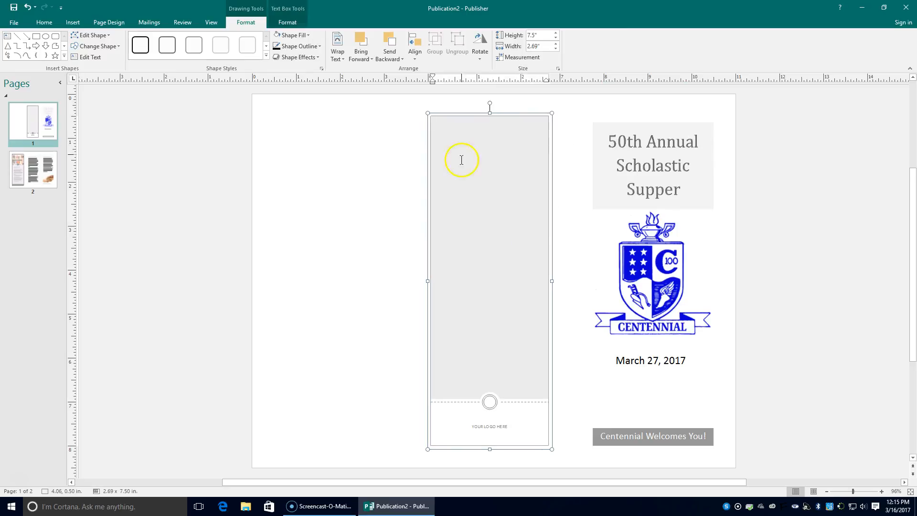
right_click(522, 206)
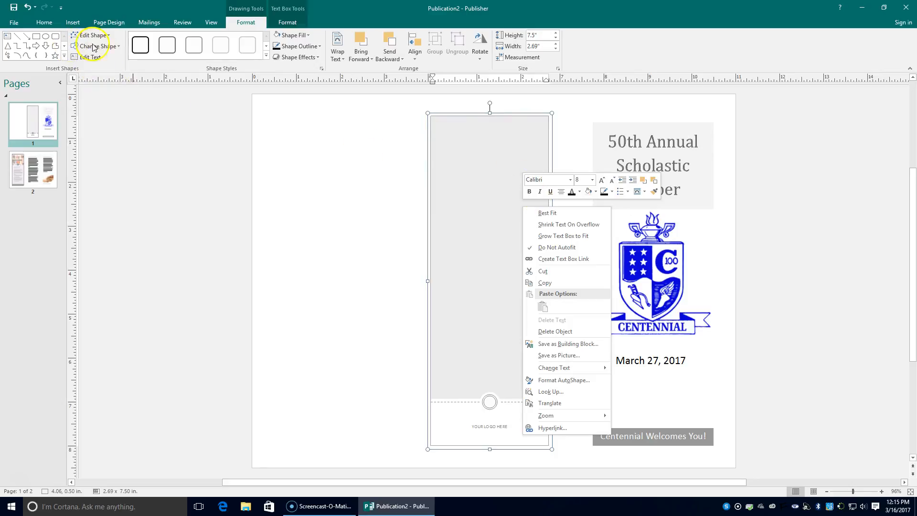
click(288, 23)
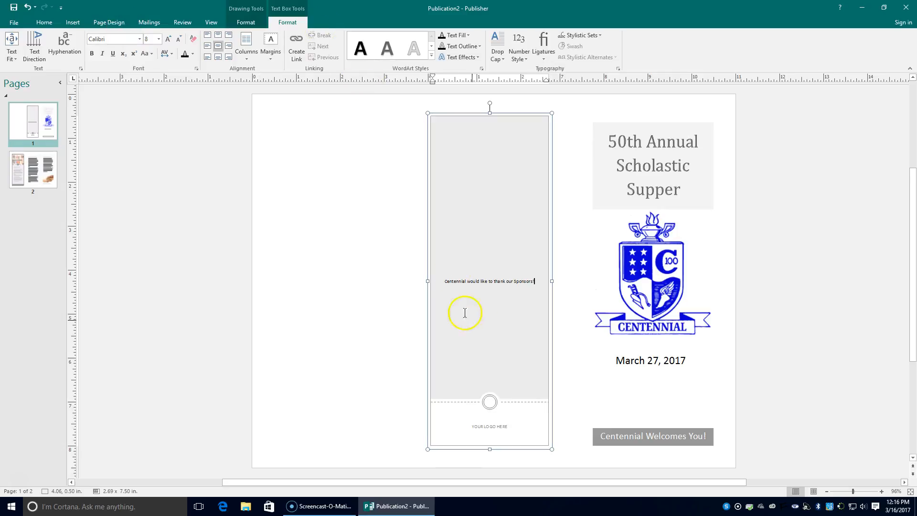
Enlarge the sponsor thank-you line to 22 pt
drag(440, 281, 573, 283)
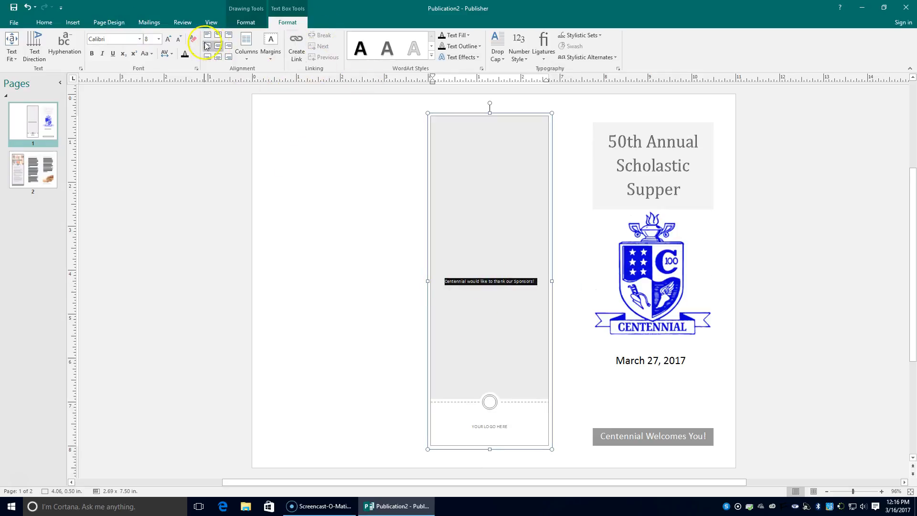
click(168, 42)
click(168, 42)
click(167, 42)
click(167, 41)
click(168, 42)
click(167, 42)
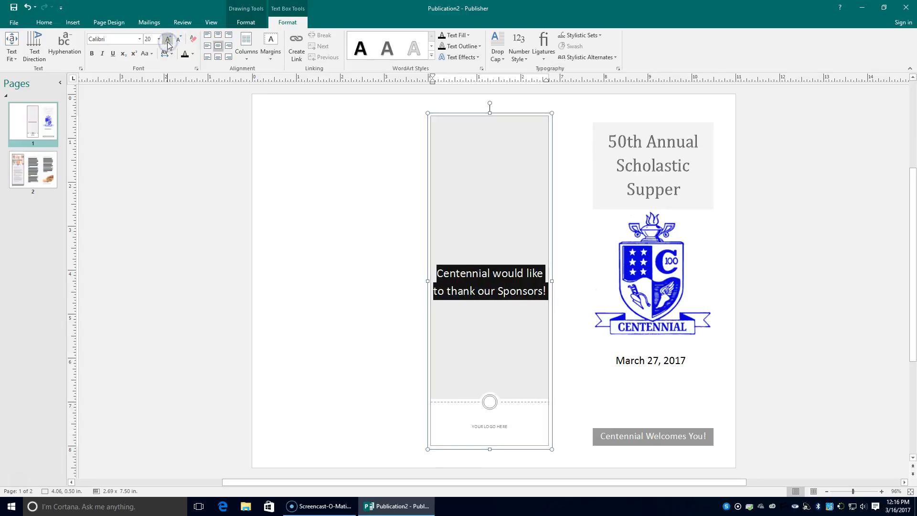
click(167, 40)
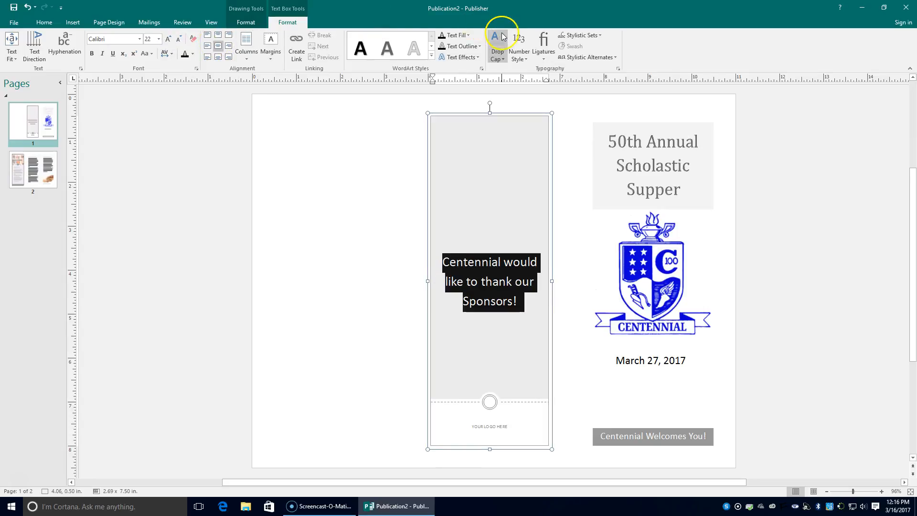
Apply the Fill - Main, Outline - Accent 5, Hard Shadow WordArt style to the line
click(431, 56)
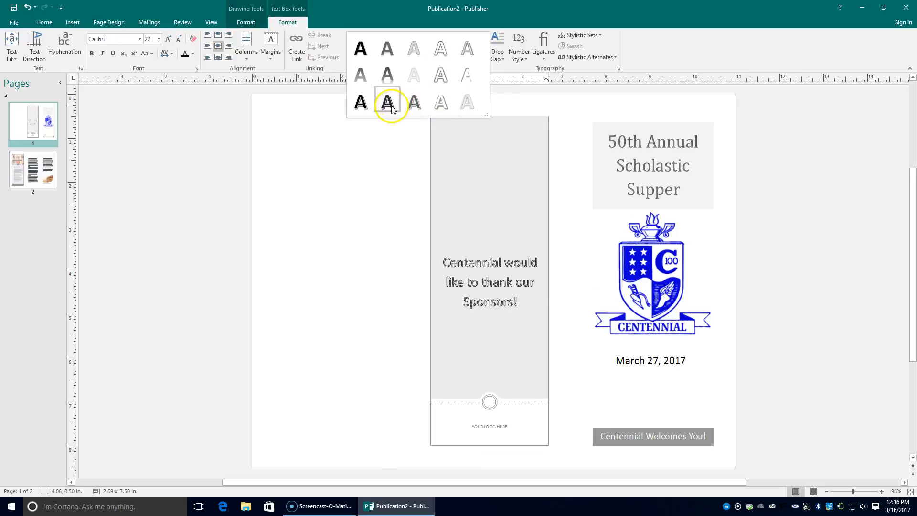
click(364, 106)
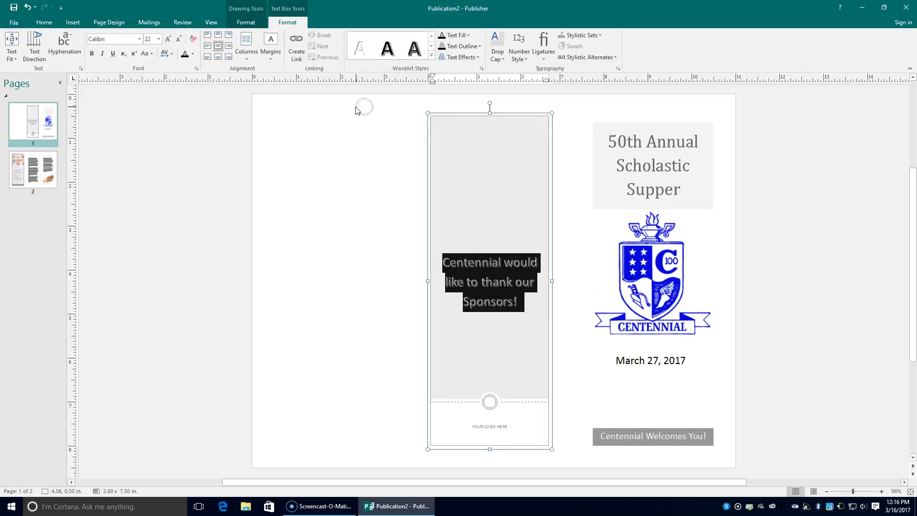
click(140, 39)
click(140, 39)
click(531, 330)
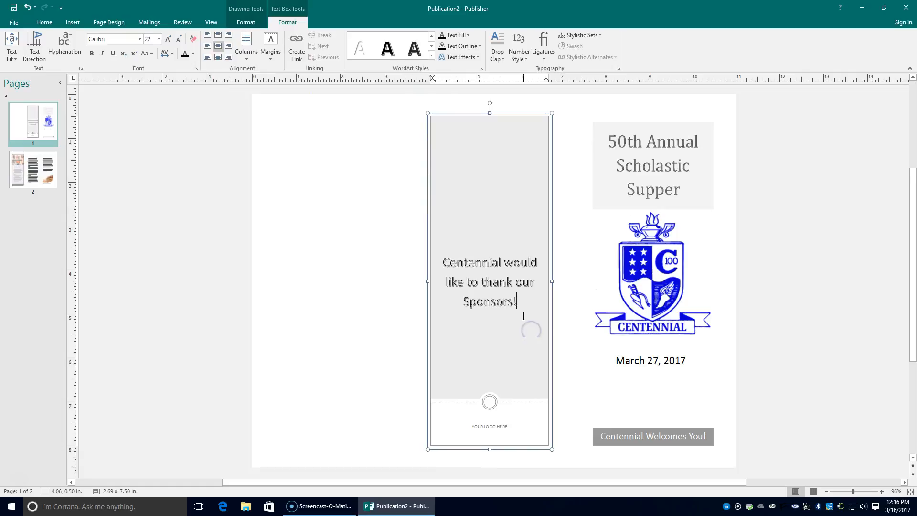
Add 'Beaver Crossing Chamber of commerce' on a new line below the thanks
key(Return)
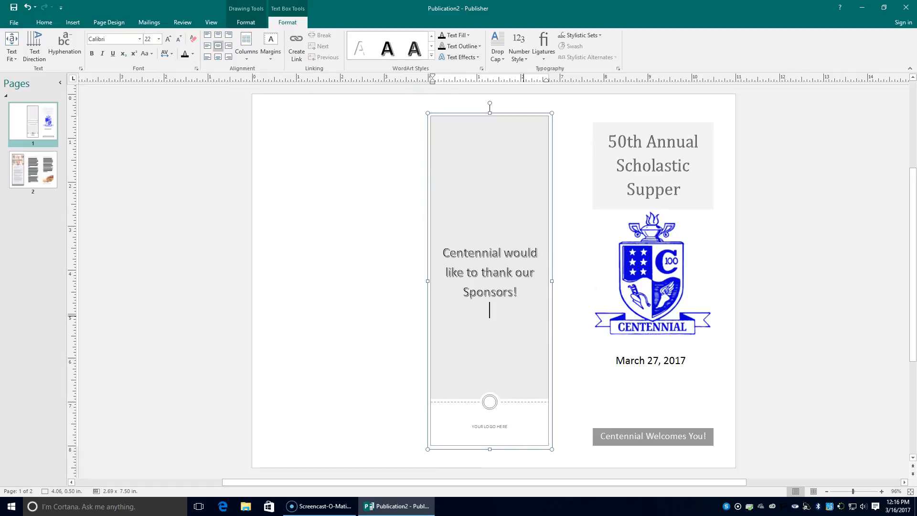
text(Bw)
key(Caps_Lock)
text(CWE)
key(BackSpace)
text(h)
key(BackSpace)
key(BackSpace)
key(BackSpace)
key(BackSpace)
text(EAV)
key(BackSpace)
key(BackSpace)
key(BackSpace)
key(Caps_Lock)
text(eaver Crossing Chur)
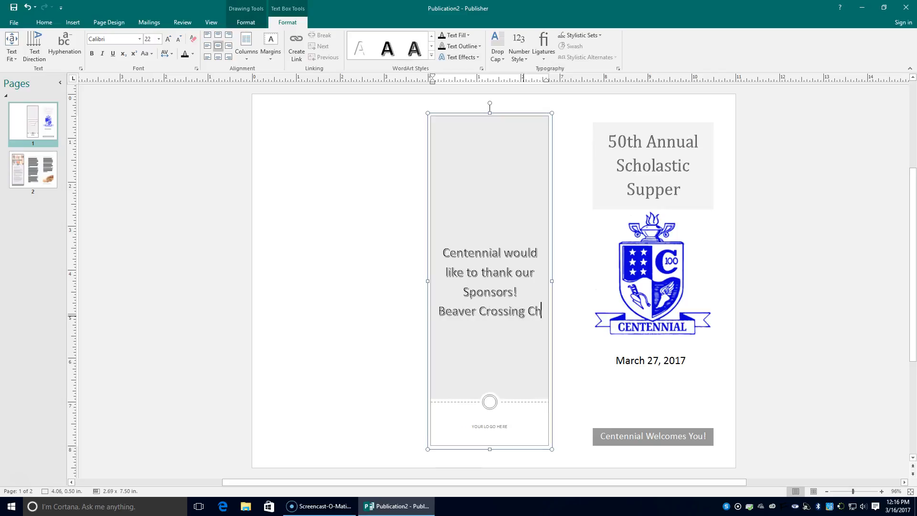
key(BackSpace)
key(BackSpace)
key(BackSpace)
text(hamber )
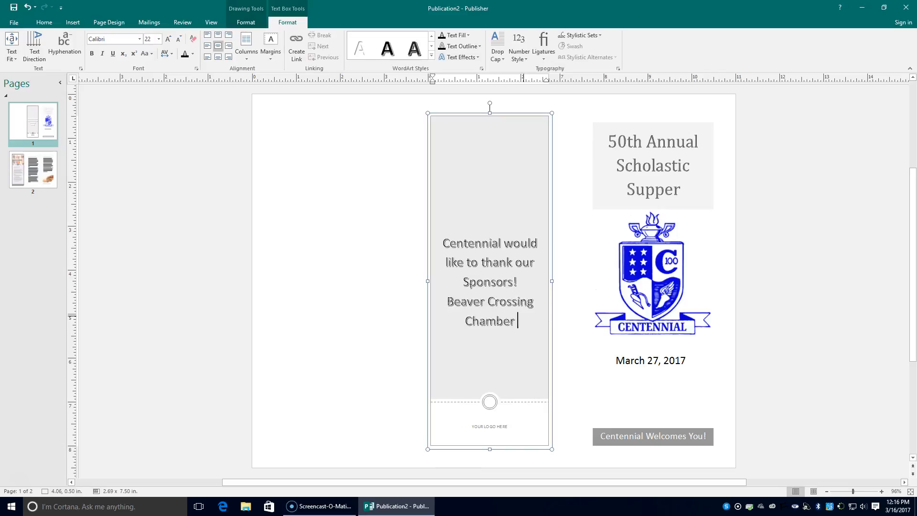
text(of comme)
key(BackSpace)
key(BackSpace)
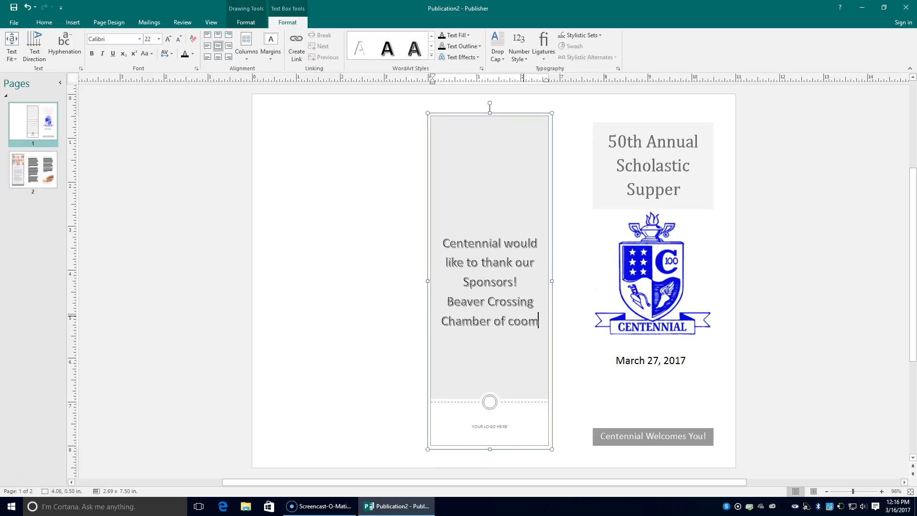
text(mer)
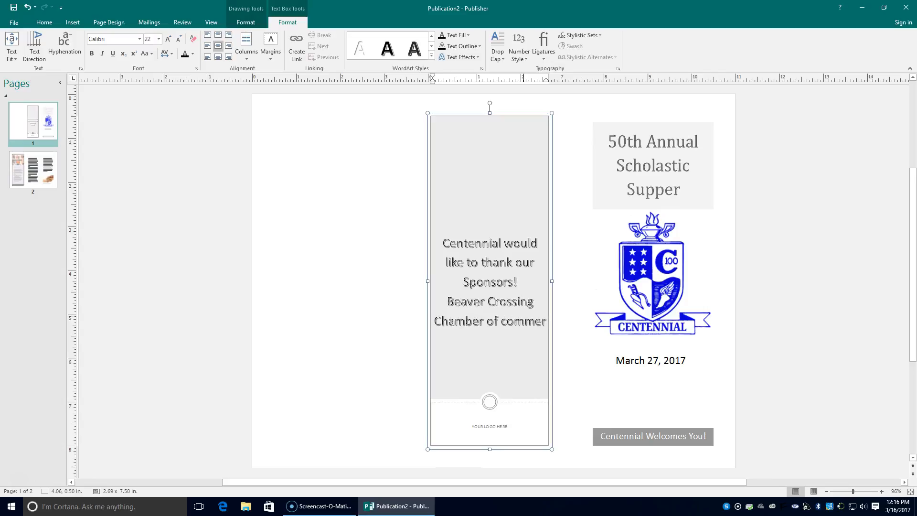
text(ce)
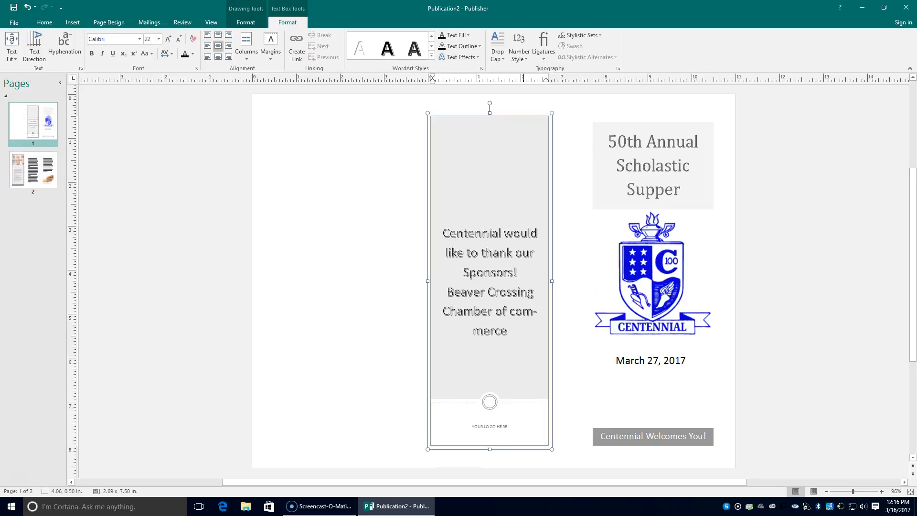
Add 'Gresham Community Club', 'Waco Community Betterment Club' and 'Utica are Lions Club' on separate lines
key(Return)
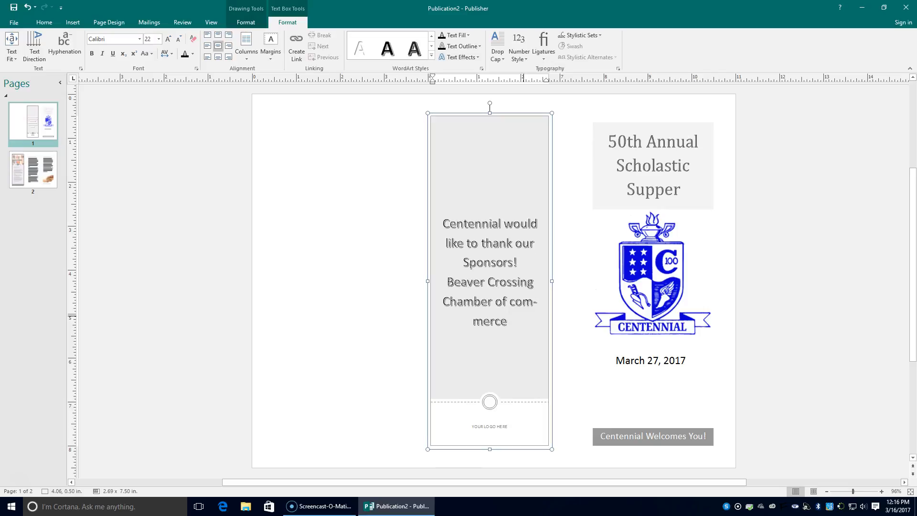
text(Gresham Community Club)
key(Return)
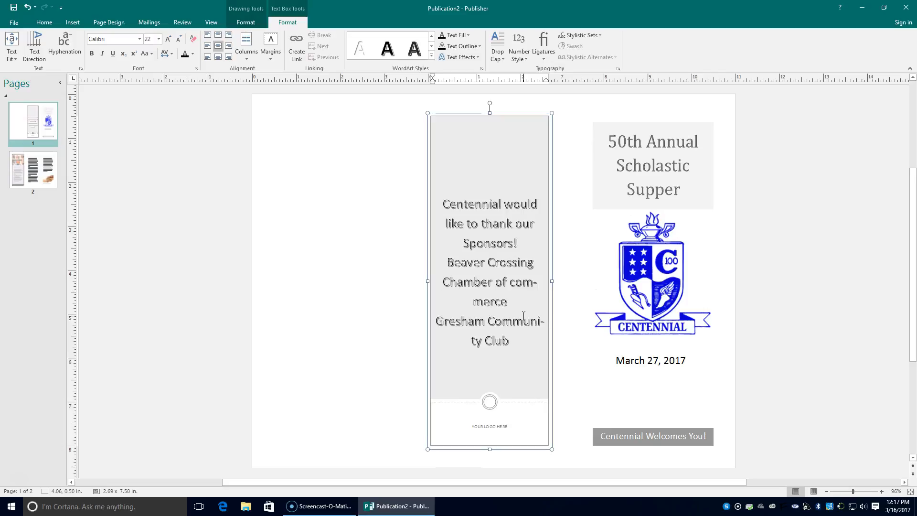
text(Waco Community B)
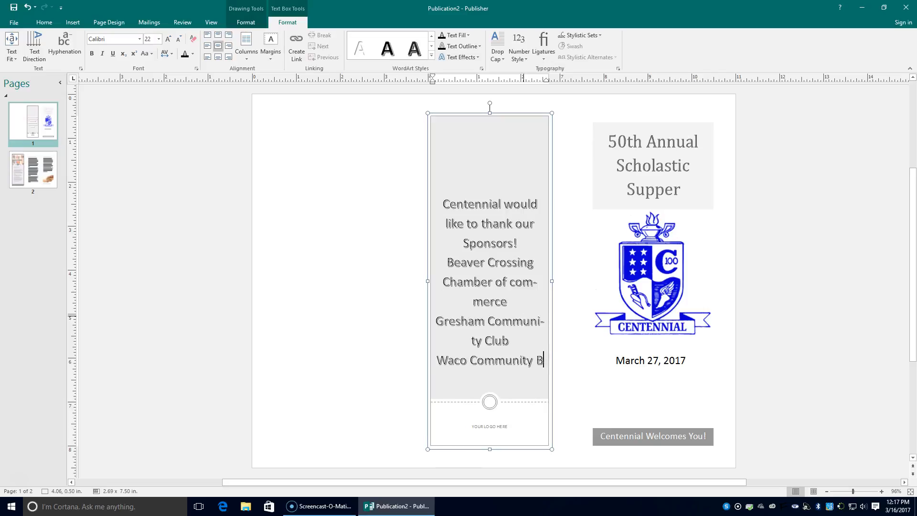
text(etterment Club)
key(Return)
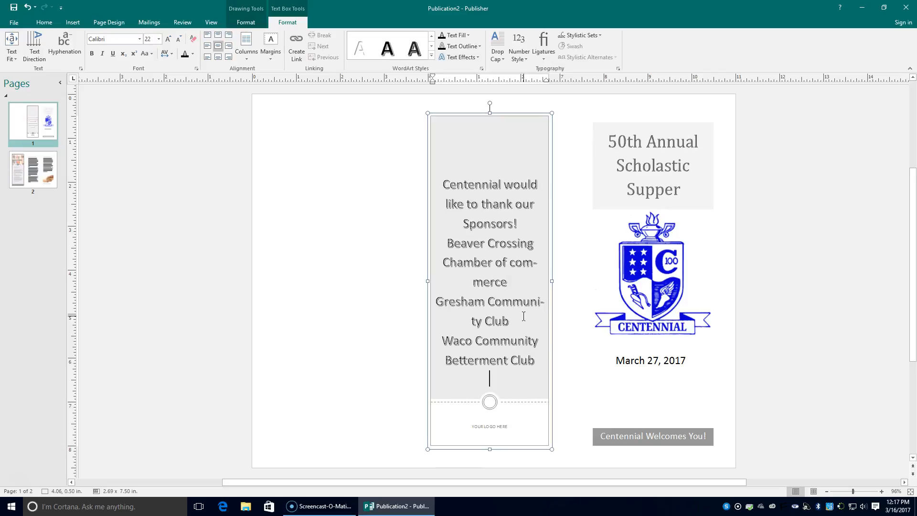
text(Utica are Lions Club)
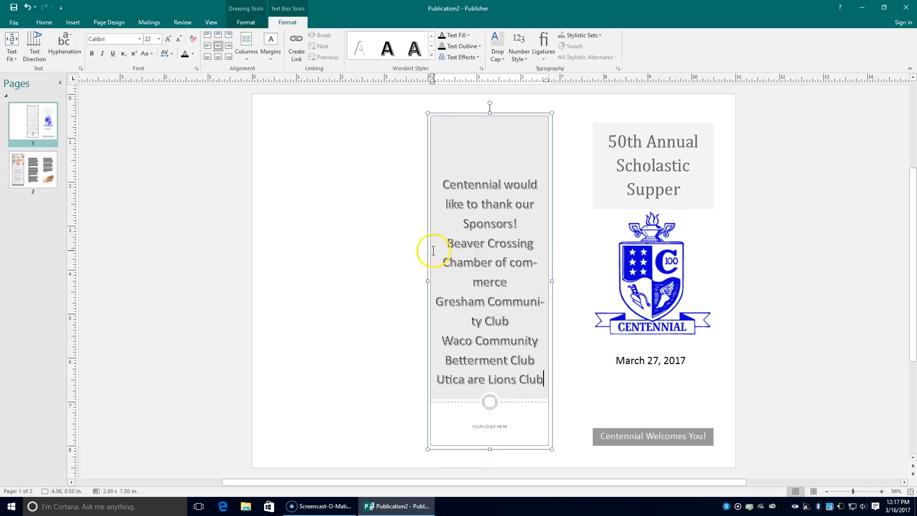
Shrink the four sponsor names' font size several steps
drag(446, 240, 549, 379)
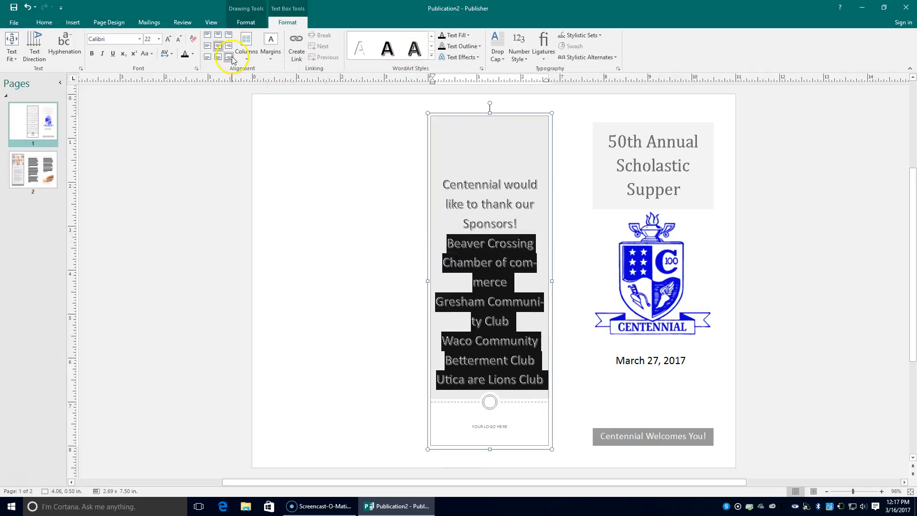
click(175, 39)
click(177, 39)
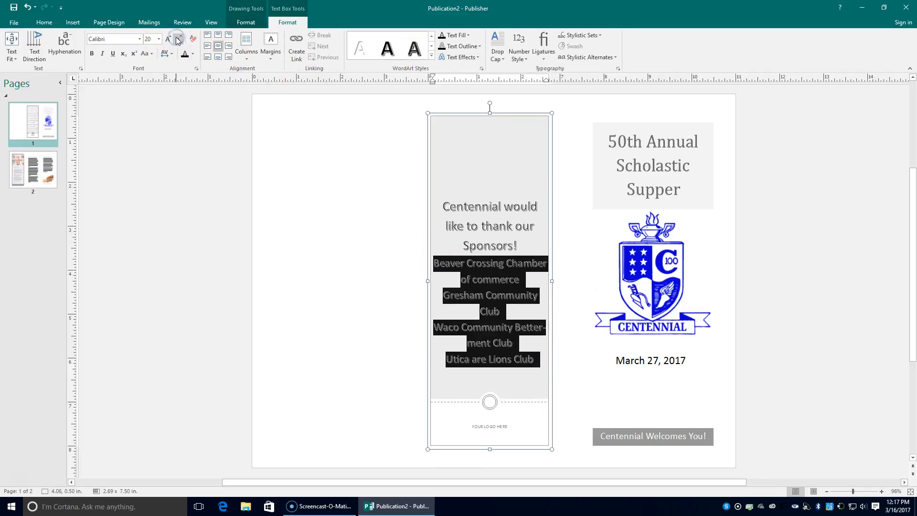
click(177, 40)
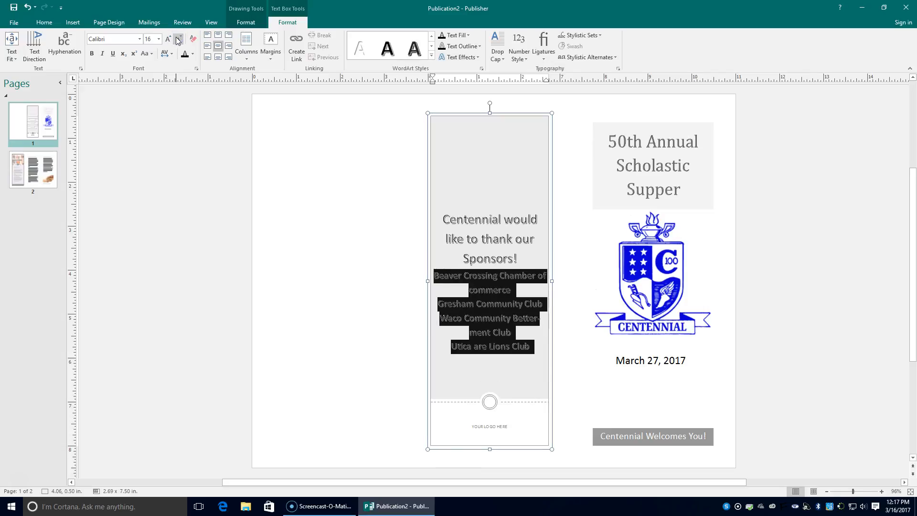
click(177, 39)
click(177, 39)
click(177, 39)
click(177, 39)
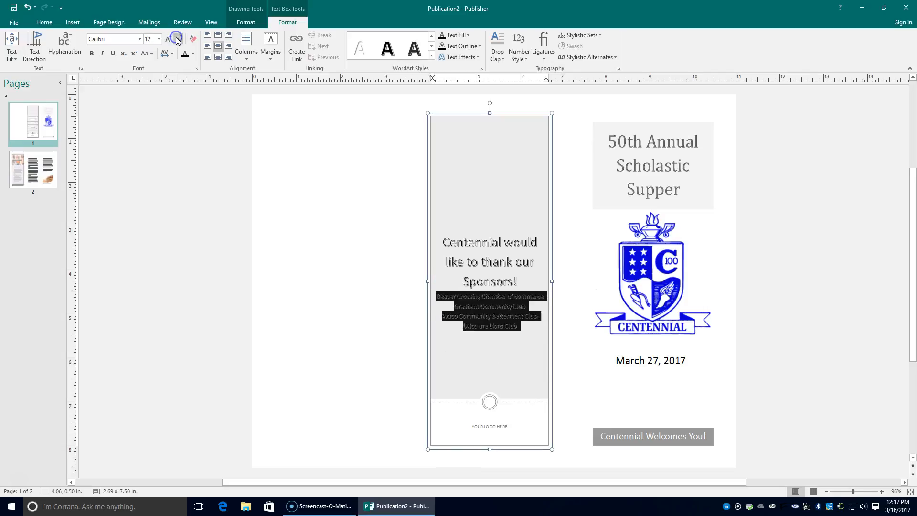
click(602, 356)
Apply the plain first WordArt style to the sponsor names
click(464, 318)
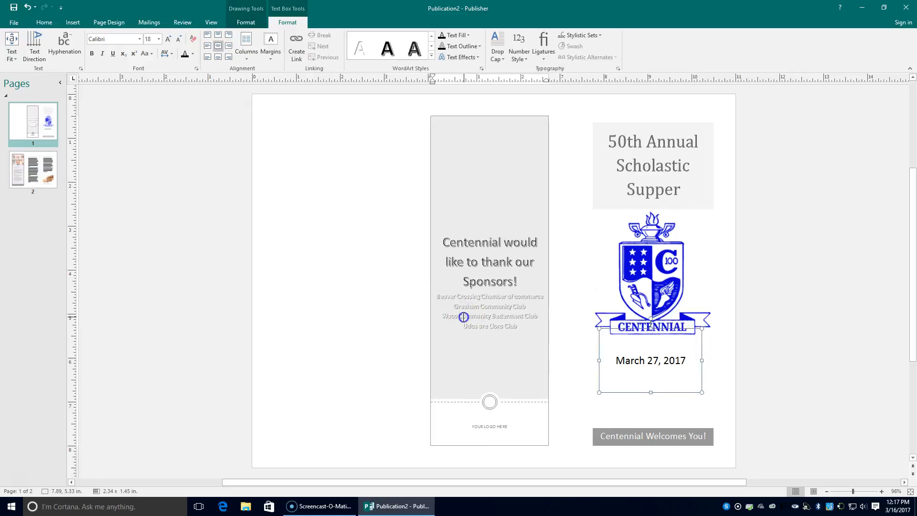
drag(434, 295, 533, 327)
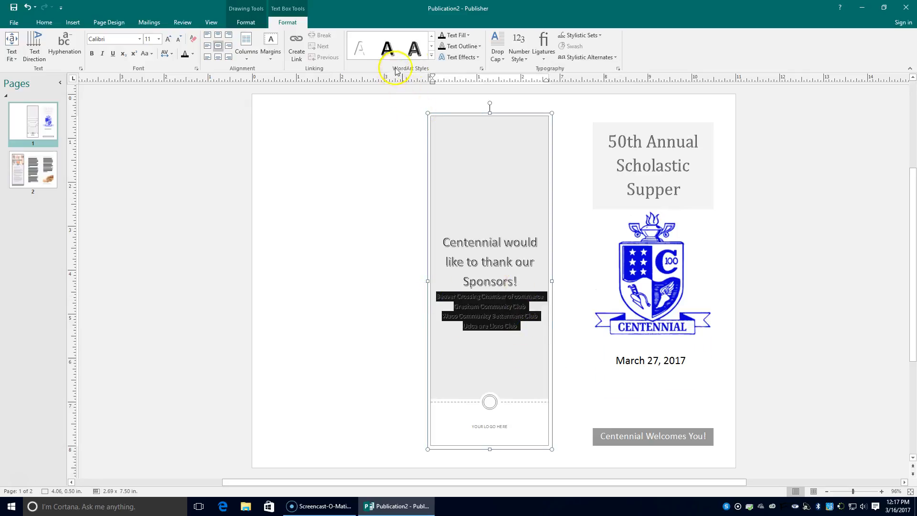
click(432, 55)
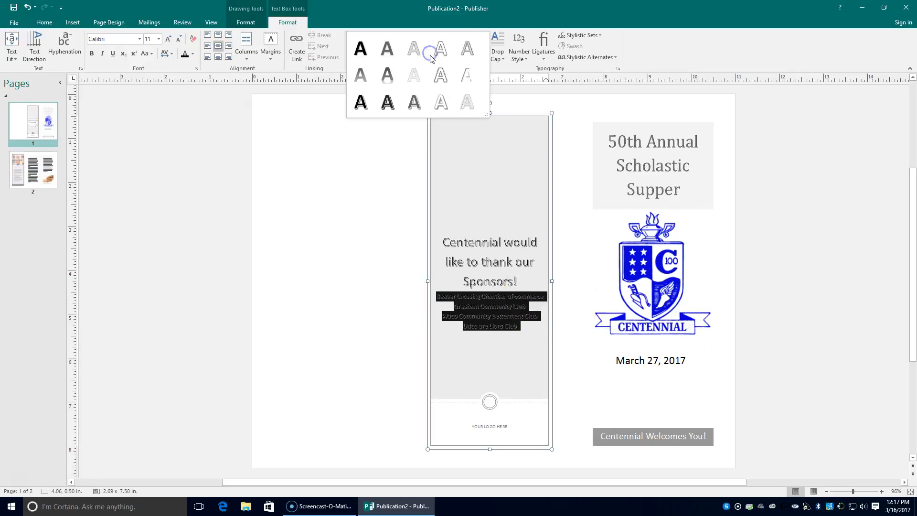
click(361, 49)
Insert a blank line between 'Sponsors!' and the sponsor list
click(527, 282)
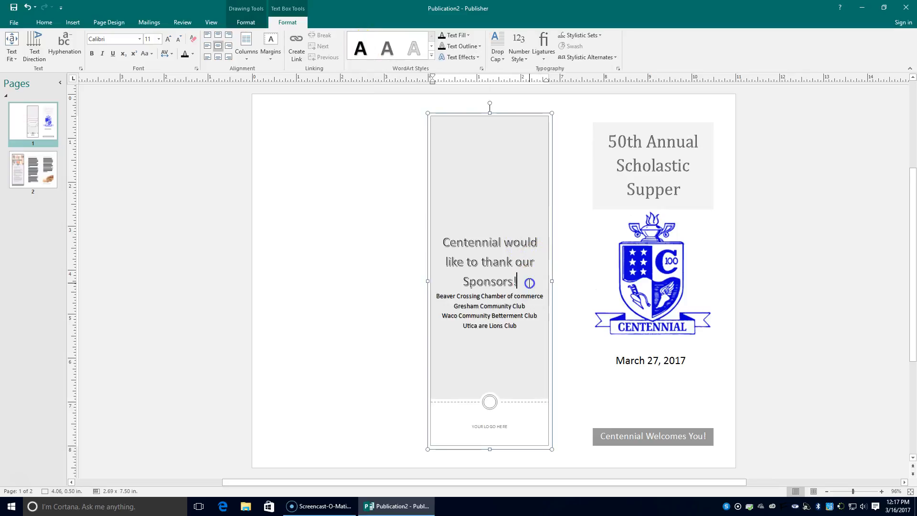
key(Return)
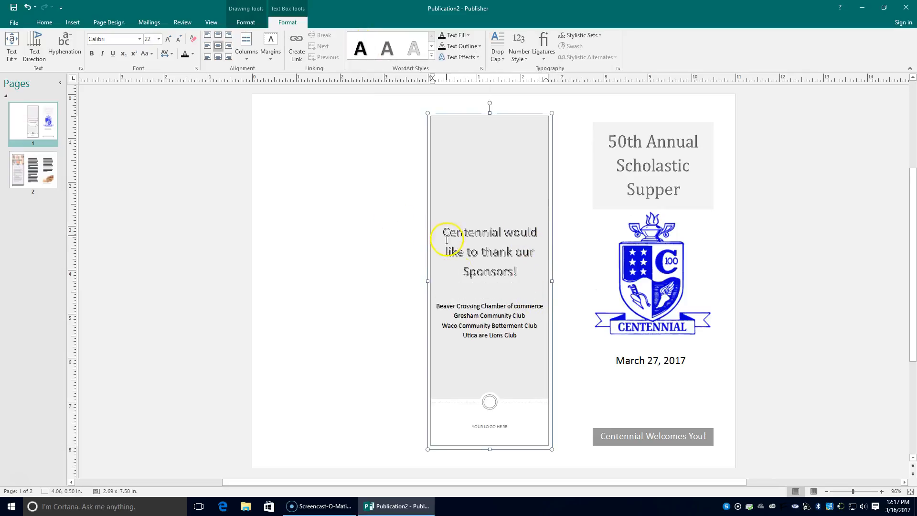
drag(436, 308, 549, 342)
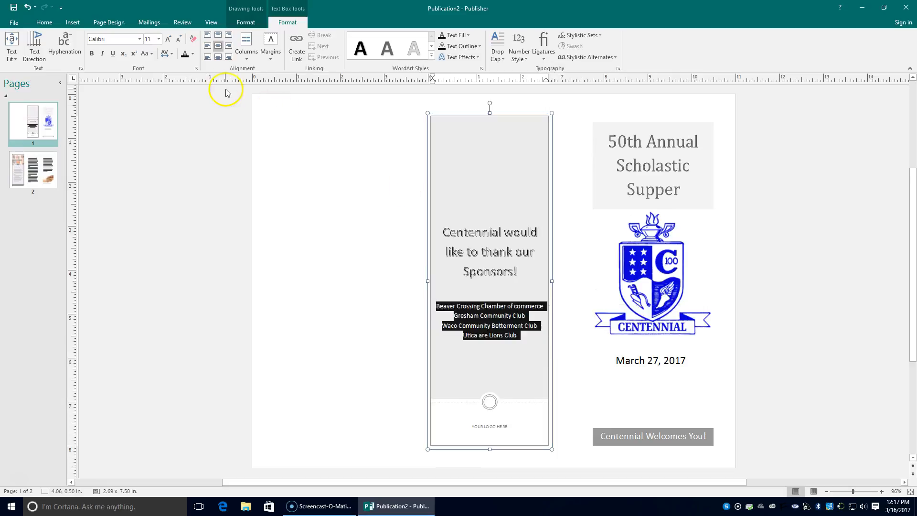
Enlarge the sponsor names to 14 pt
click(168, 38)
click(168, 40)
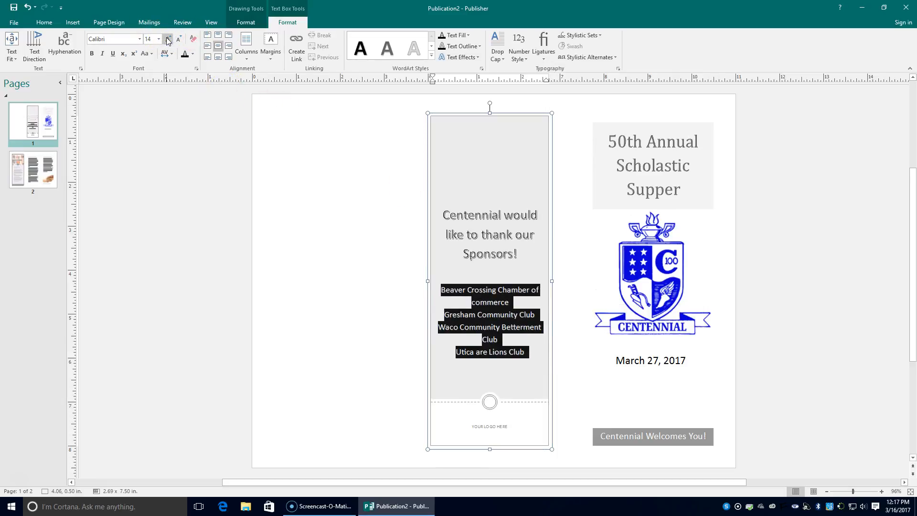
click(510, 341)
Space the sponsors apart with blank lines and break long names onto two lines
click(445, 315)
key(Return)
click(438, 333)
key(Return)
click(455, 364)
key(Return)
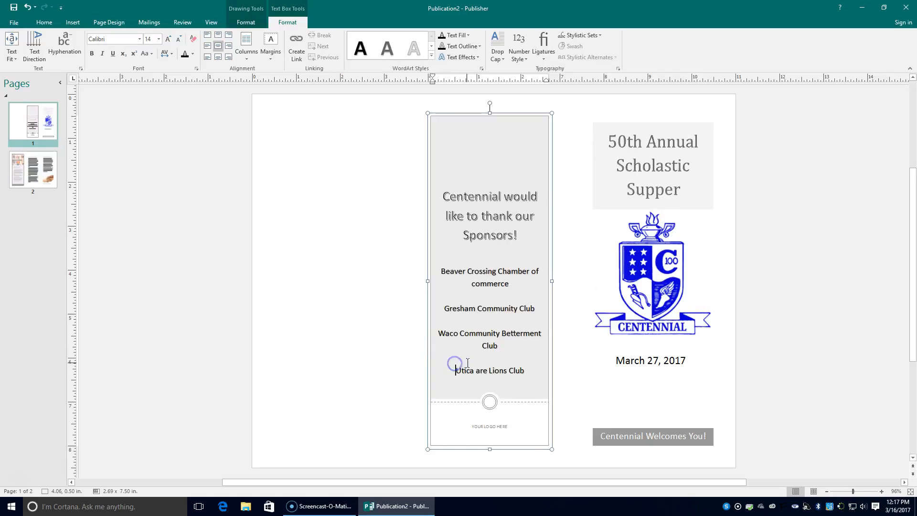
click(505, 333)
key(Return)
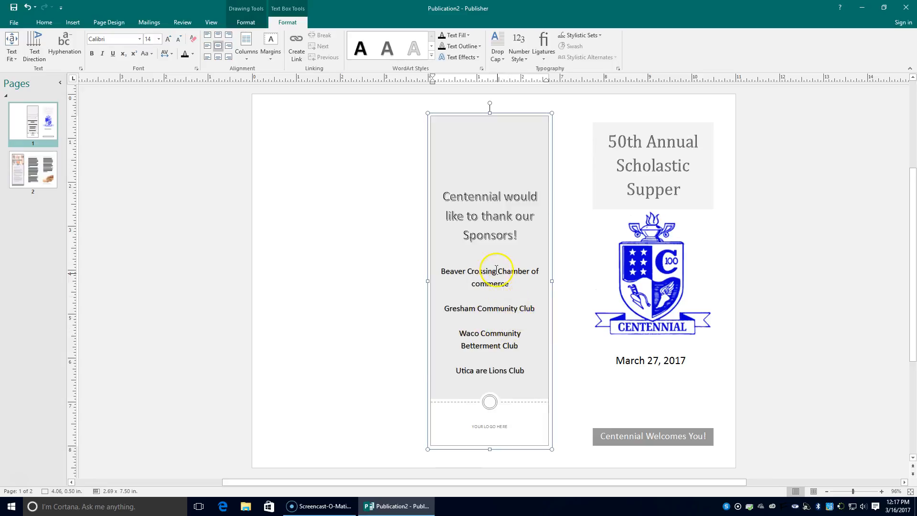
key(Return)
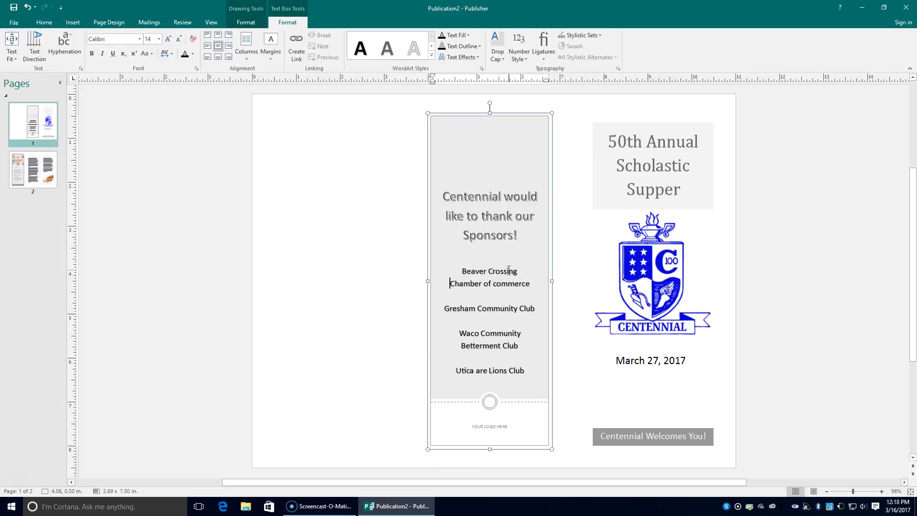
Delete the bottom logo placeholder and draw a small text box in its place
click(519, 170)
click(489, 423)
click(502, 415)
key(Delete)
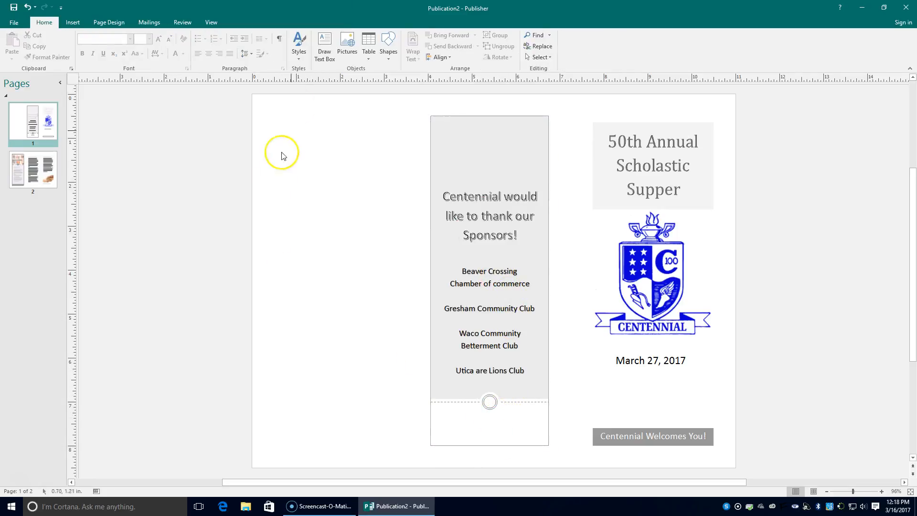
click(325, 45)
mouse_move(456, 416)
mouse_down()
mouse_move(522, 425)
mouse_move(528, 442)
mouse_up()
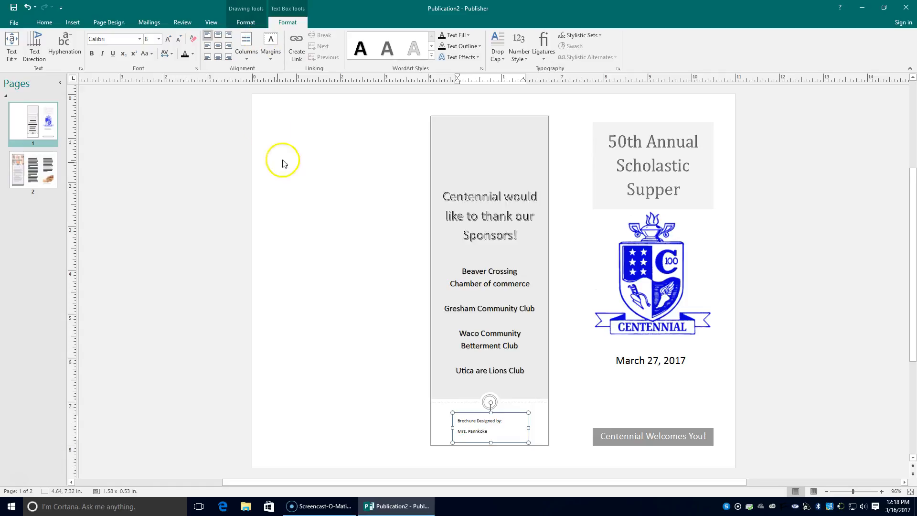
Centre both lines of the 'Brochure Designed by:' credit
click(219, 48)
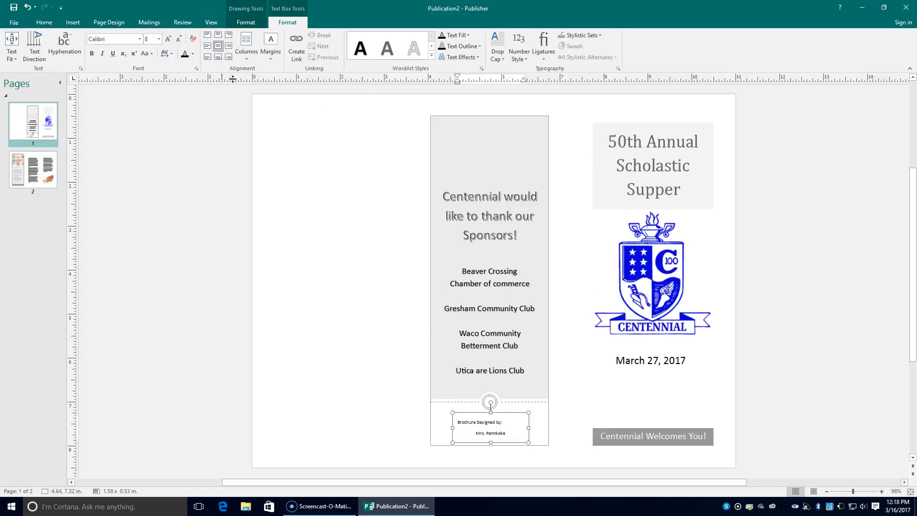
drag(456, 423, 528, 436)
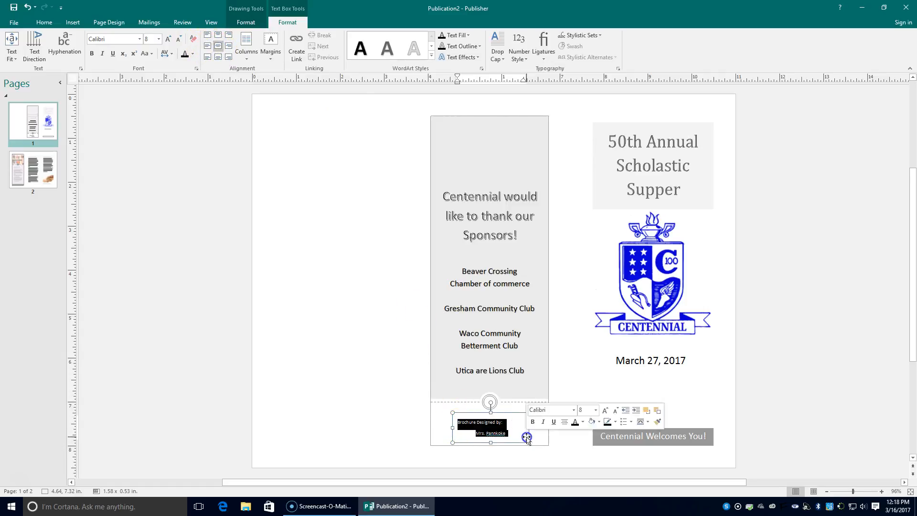
click(220, 46)
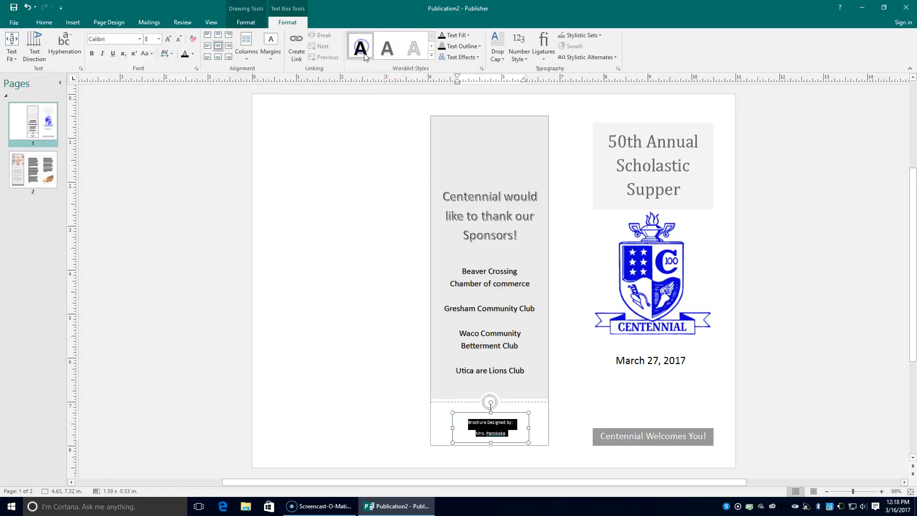
click(573, 361)
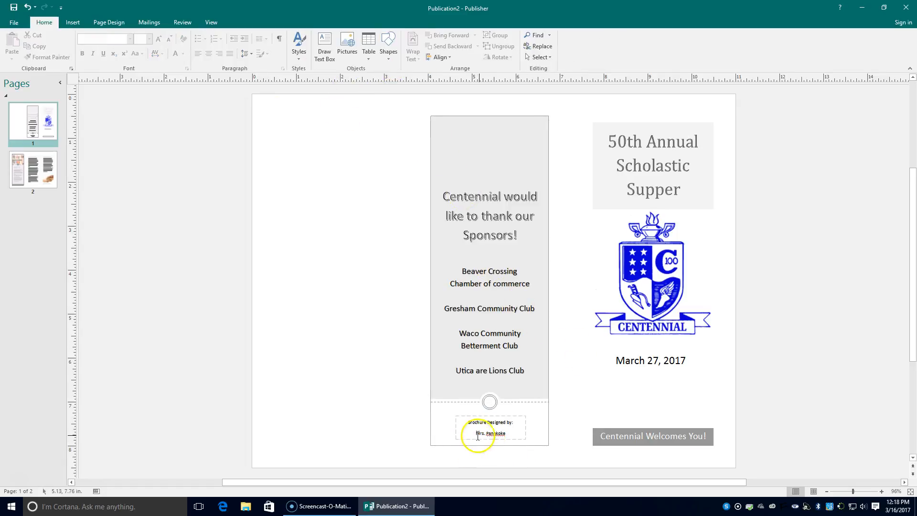
Correct the spelling of the designer's name in the credit
right_click(495, 433)
click(492, 432)
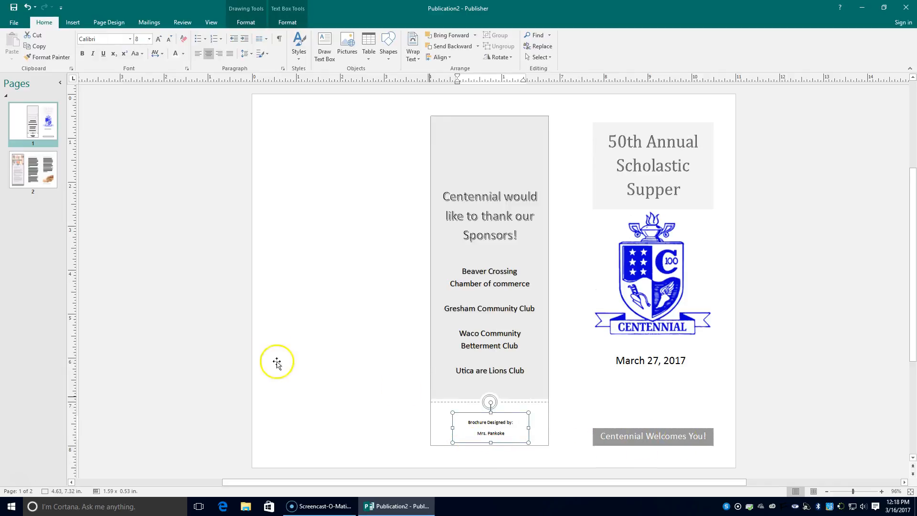
click(582, 423)
click(488, 157)
Insert the horse shoe picture, shrink it to about 1.4 inches wide, and place it atop the sponsors panel
click(76, 23)
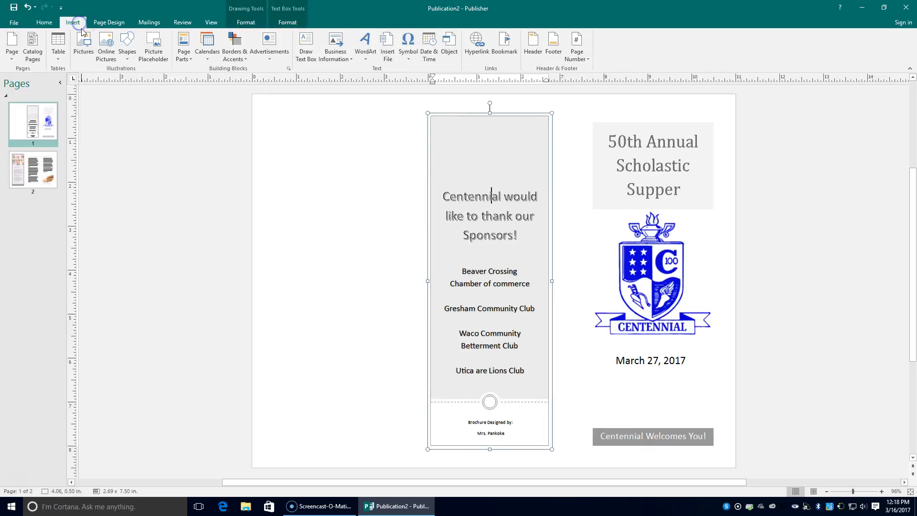
click(87, 45)
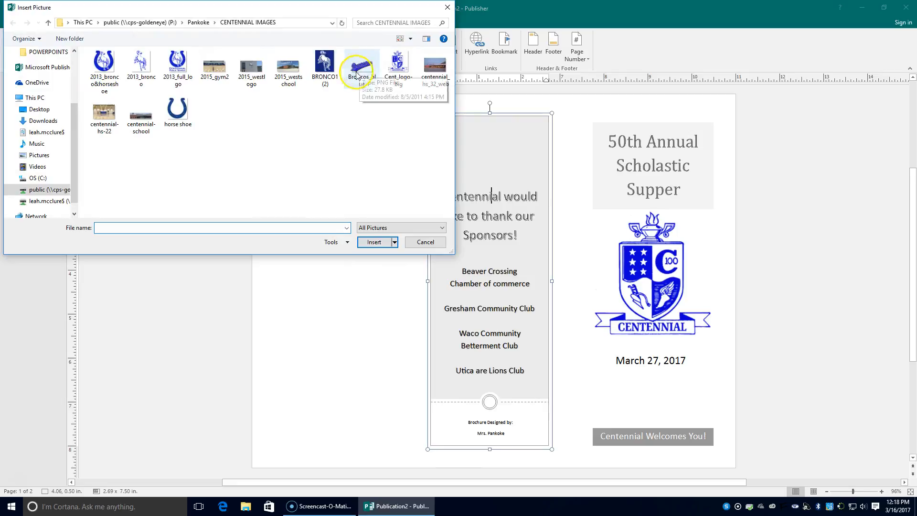
click(182, 117)
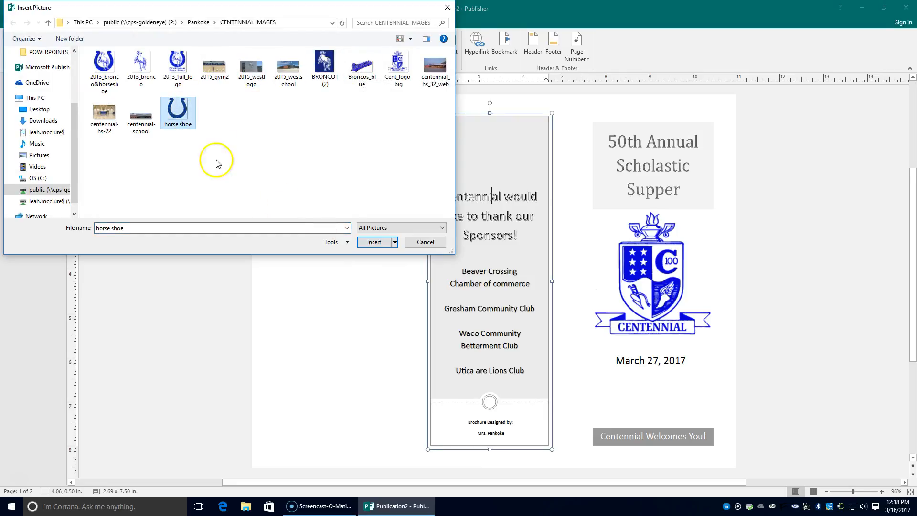
click(373, 242)
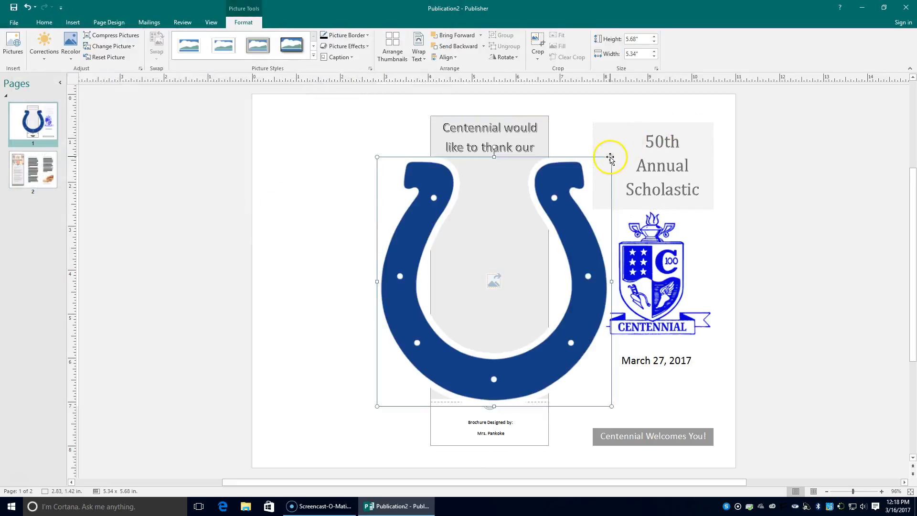
drag(612, 157, 495, 281)
drag(420, 352, 457, 153)
drag(550, 86, 480, 160)
drag(451, 201, 487, 160)
click(577, 240)
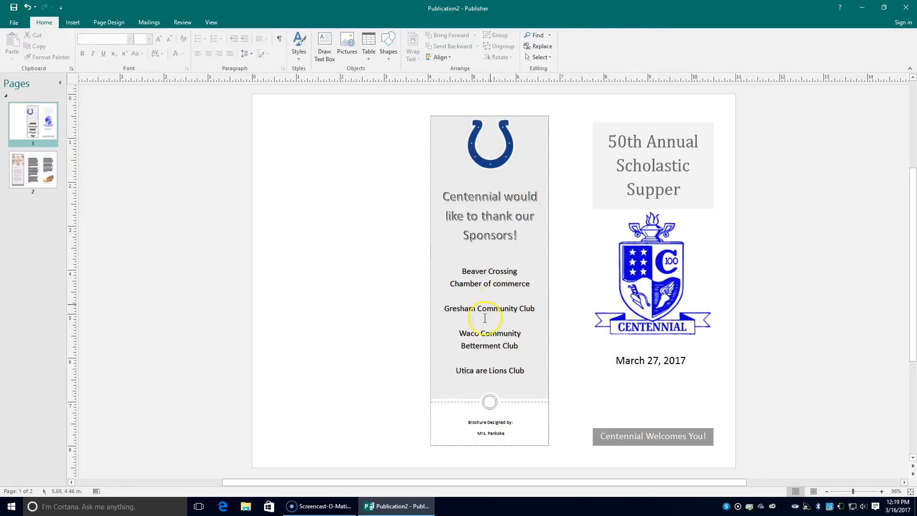
Correct the last sponsor line to read 'Utica Area Lions Club'
click(488, 370)
text(a)
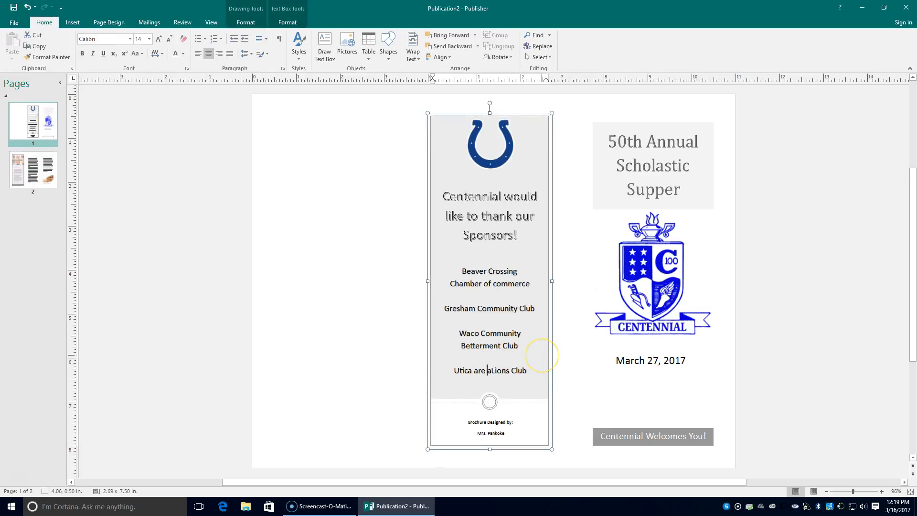
key(BackSpace)
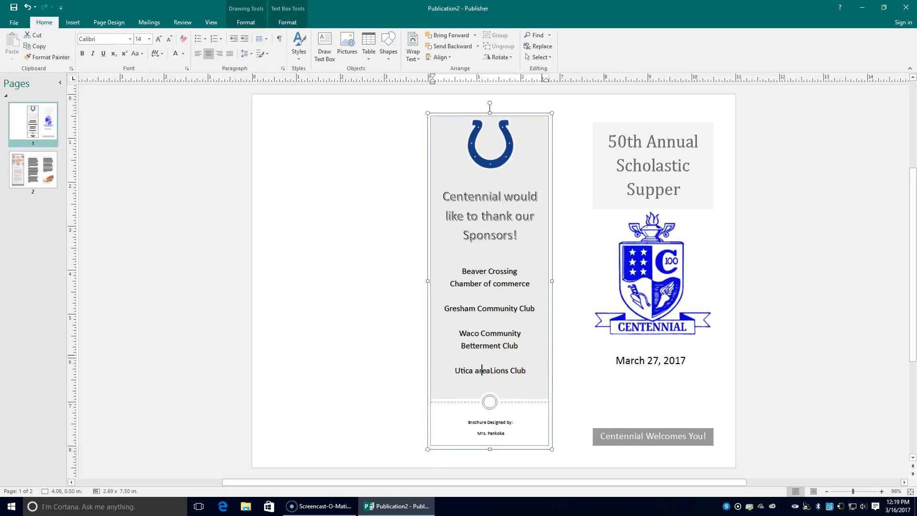
key(BackSpace)
text(A)
Draw a tall text box in the left panel with its top edge at 0.5 in
click(331, 139)
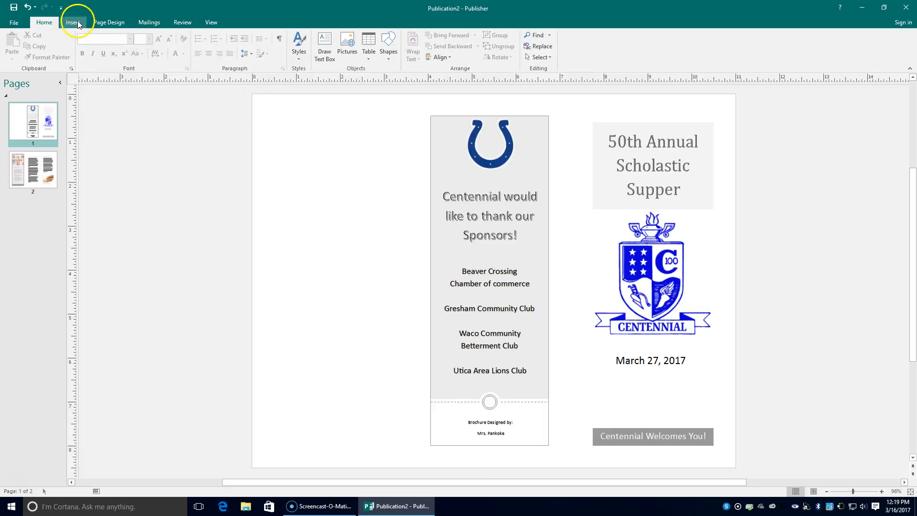
click(325, 47)
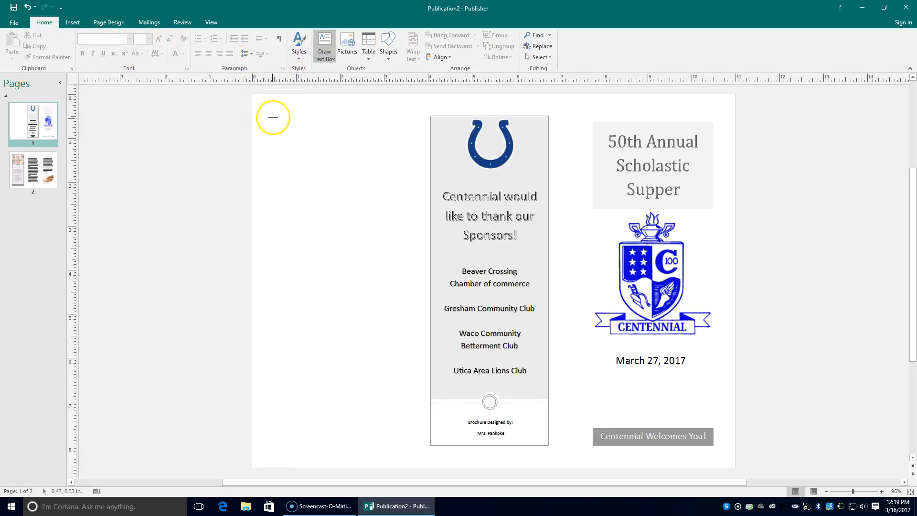
mouse_move(271, 113)
mouse_down()
mouse_move(383, 207)
mouse_move(362, 348)
mouse_move(384, 447)
mouse_up()
drag(329, 110, 330, 111)
Raise the '50th Annual Scholastic Supper' title box's top edge to 0.5 in
click(643, 115)
click(646, 128)
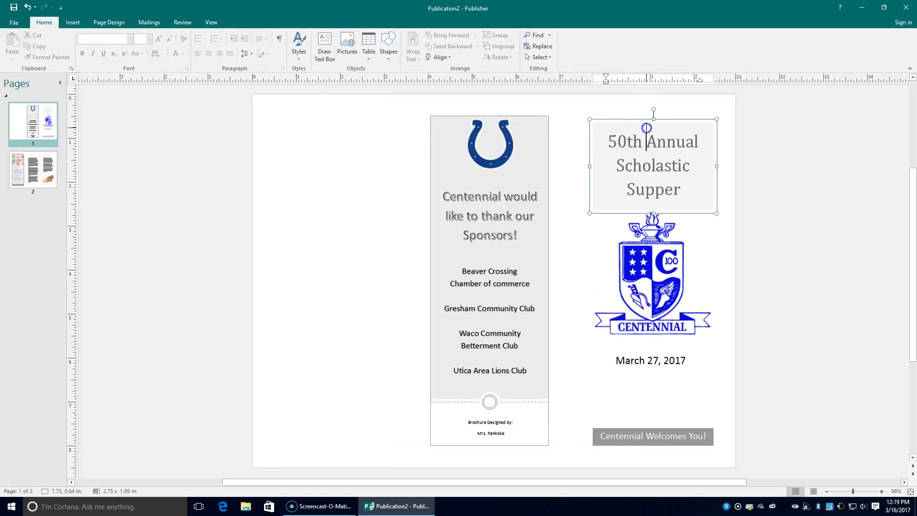
drag(654, 119, 654, 109)
click(745, 252)
Widen the empty left text box slightly to the left
click(343, 189)
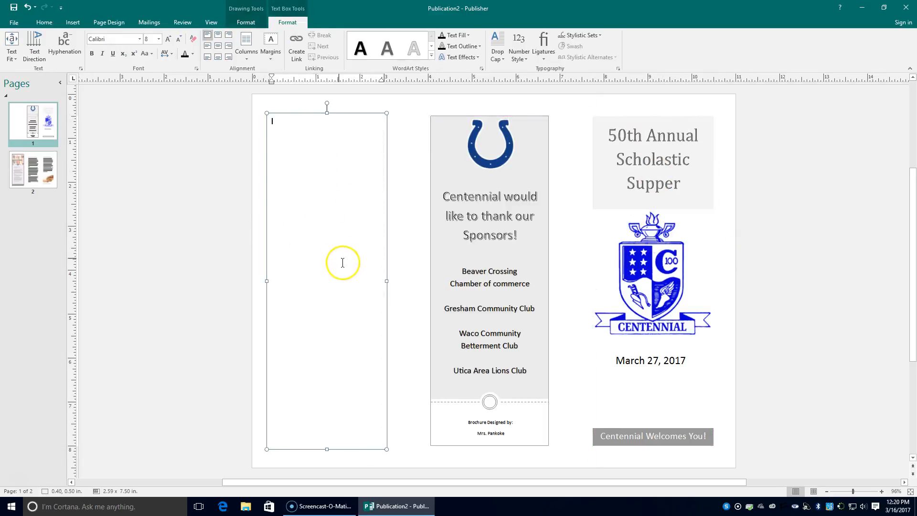
click(269, 282)
mouse_move(269, 281)
mouse_down()
mouse_move(277, 283)
mouse_move(254, 279)
mouse_move(268, 280)
mouse_up()
Type a top-centred 'Program' heading and make it 16 pt and underlined
click(300, 196)
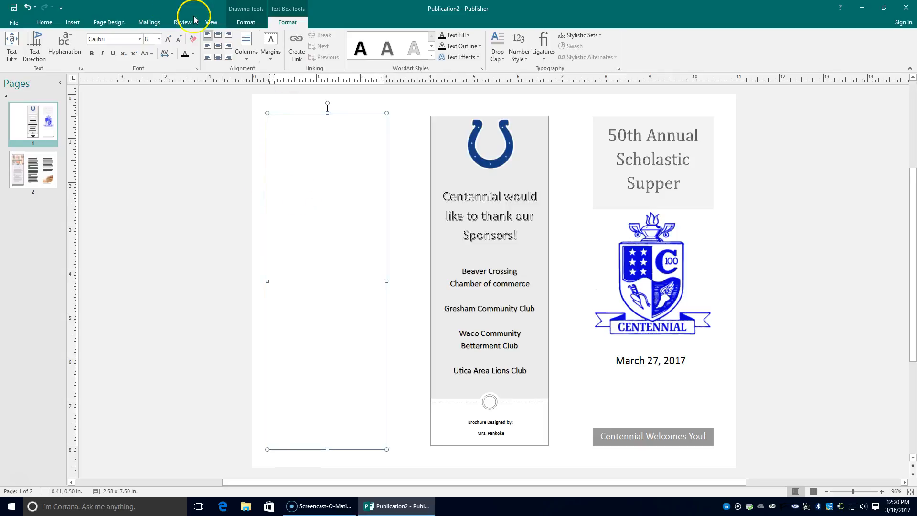
click(218, 45)
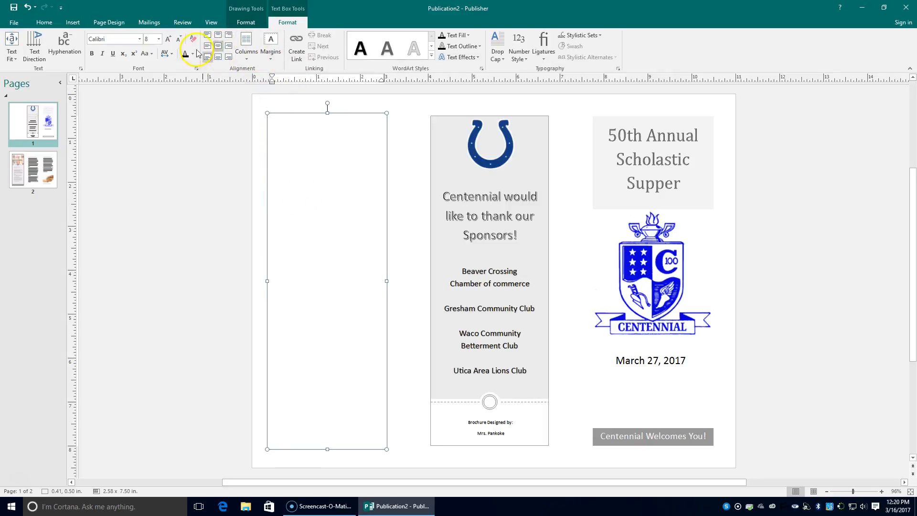
click(218, 35)
text(Program)
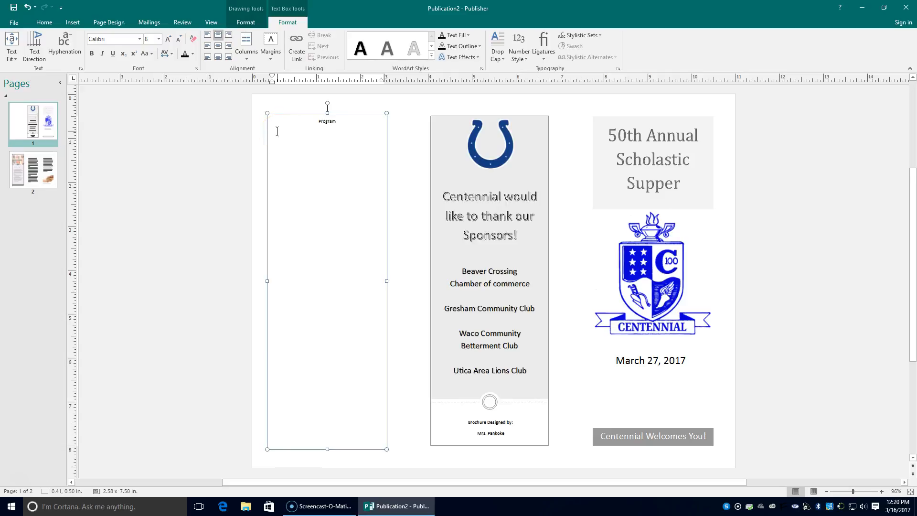
double_click(325, 122)
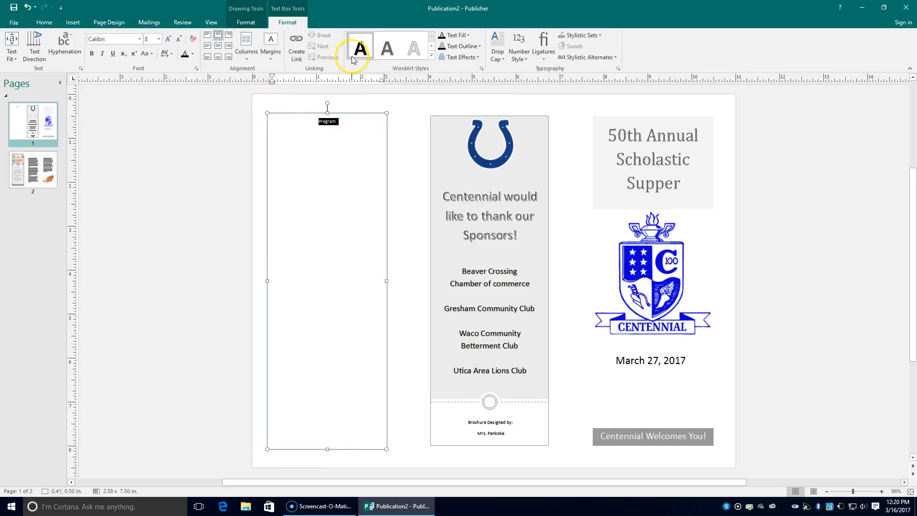
click(168, 40)
click(168, 40)
click(168, 40)
click(168, 40)
click(168, 40)
click(168, 40)
click(112, 55)
Start a new left-aligned, non-underlined line below the Program heading
click(360, 126)
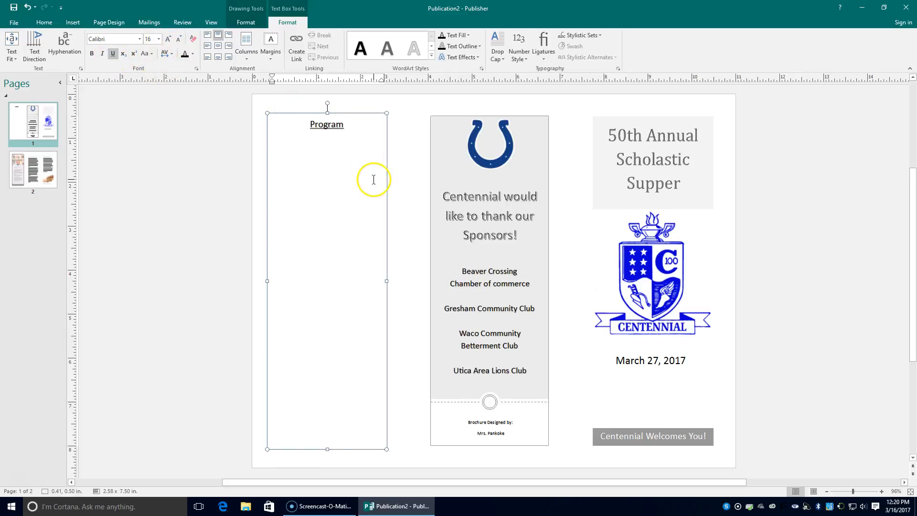
key(Return)
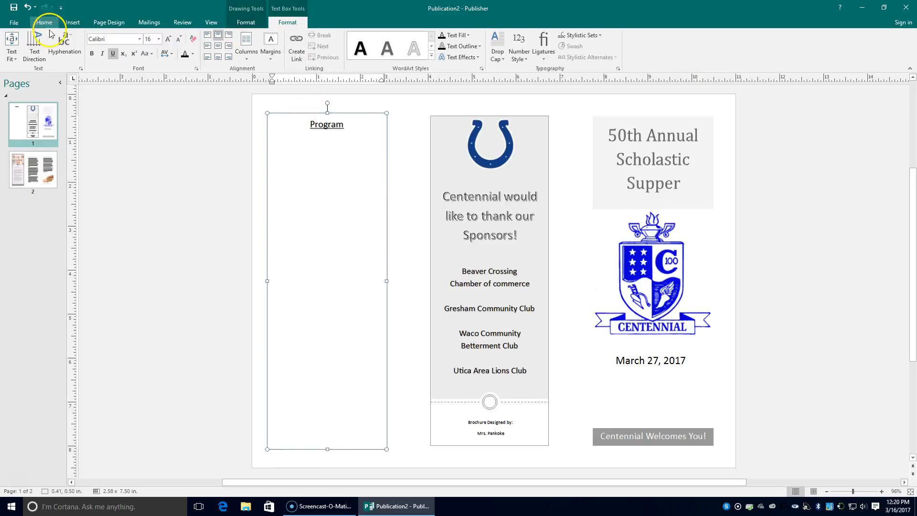
click(113, 53)
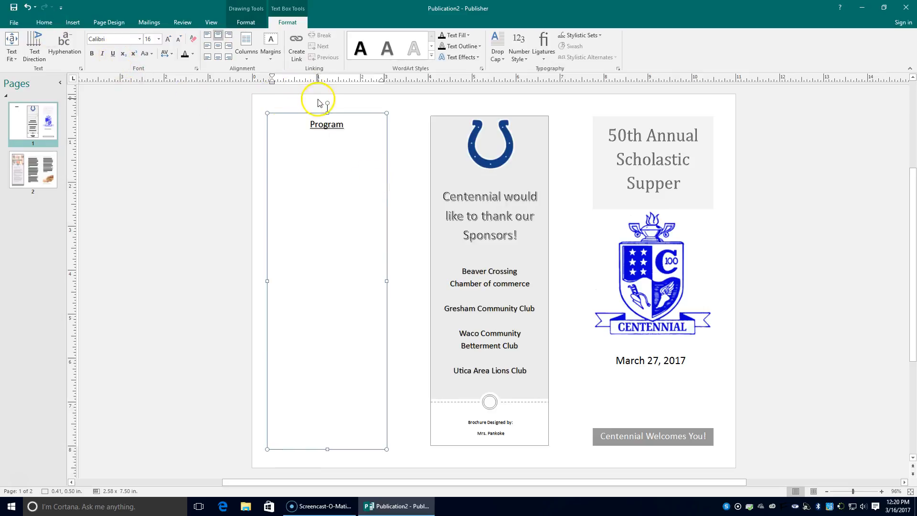
click(209, 38)
Type the Invocation entry (speaker from Great Plains Community Church, Goehner) and set it to 11 pt
text(Invocation: Pastor Gele)
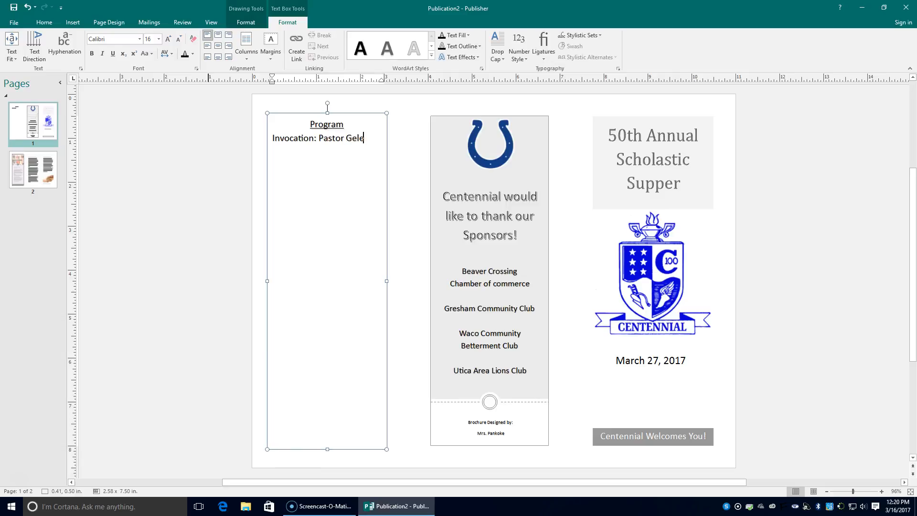
key(BackSpace)
key(BackSpace)
key(BackSpace)
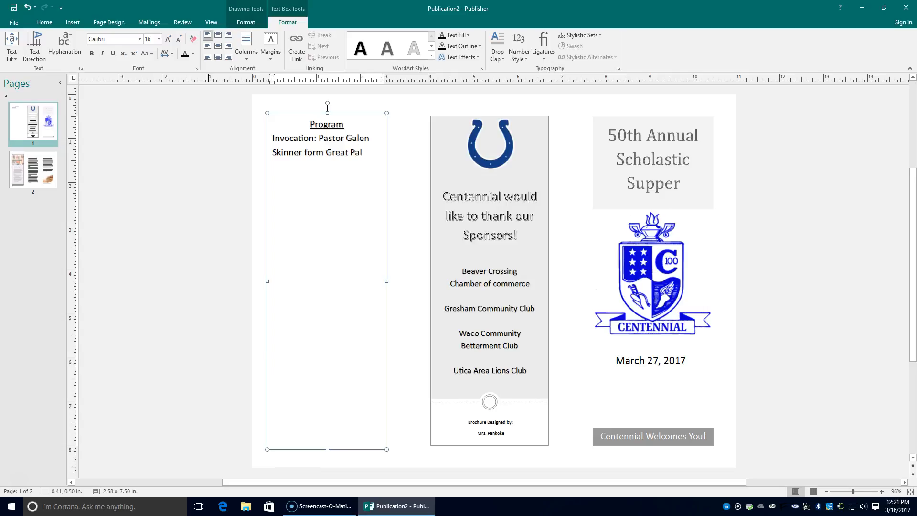
text(ins Community Church)
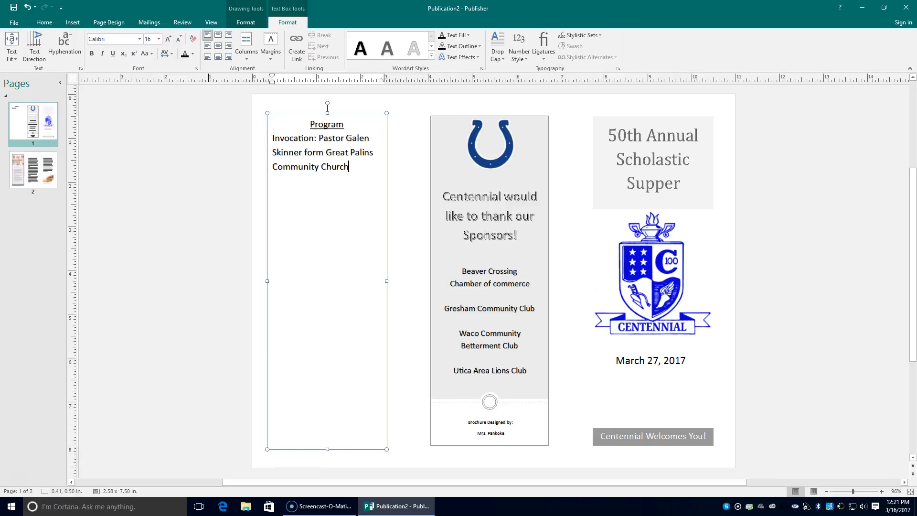
text(, Goehner)
drag(273, 139, 313, 184)
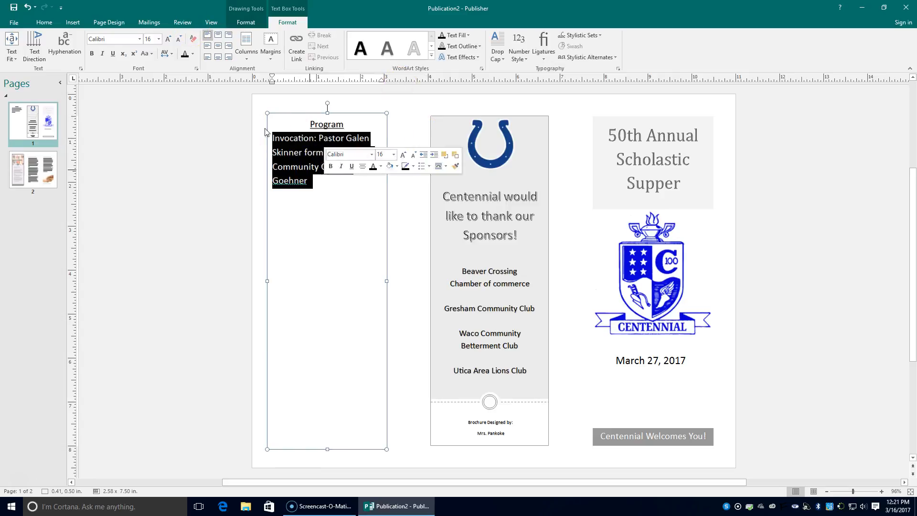
click(178, 39)
click(179, 39)
click(179, 39)
click(179, 40)
click(299, 158)
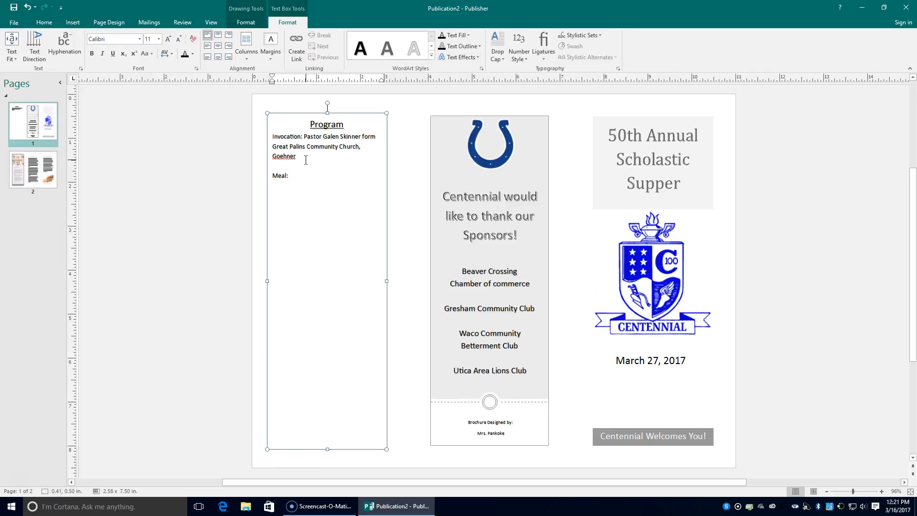
Add Meal (Beaver Crossing Chamber of Commerce), Entertainment (Centennial Jazz Band), Speaker and Scholastic Recognition entries
text(Meal: Beaver Crossing Champer)
key(BackSpace)
key(BackSpace)
key(BackSpace)
text(ber of)
text( Commerce  )
text(E)
text(nteratain)
text(ment:)
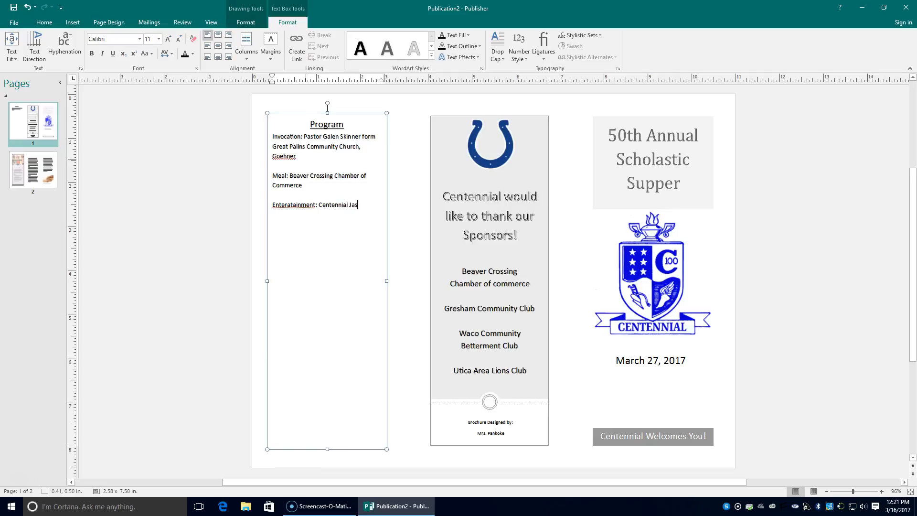
text( Centennial Jazz Band)
key(Return)
key(Return)
text(Sha)
text(Awards: Sch)
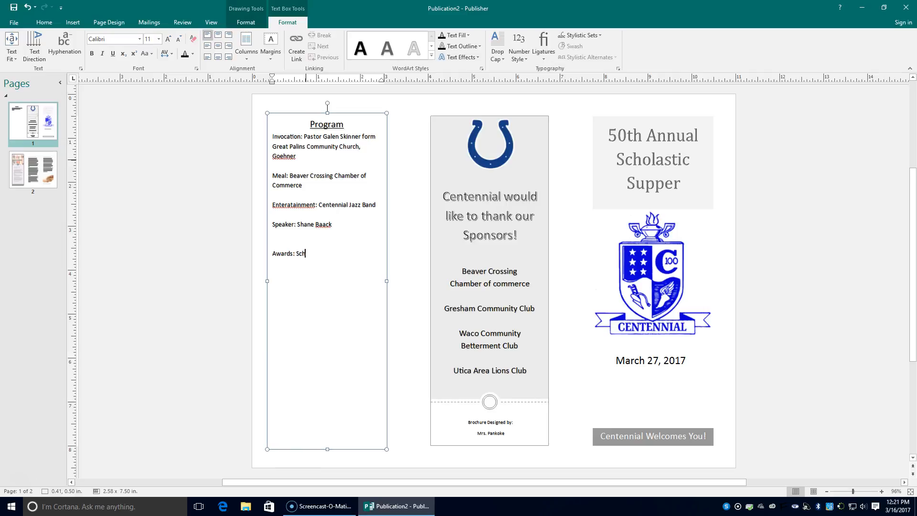
text(astic Recognition)
click(296, 237)
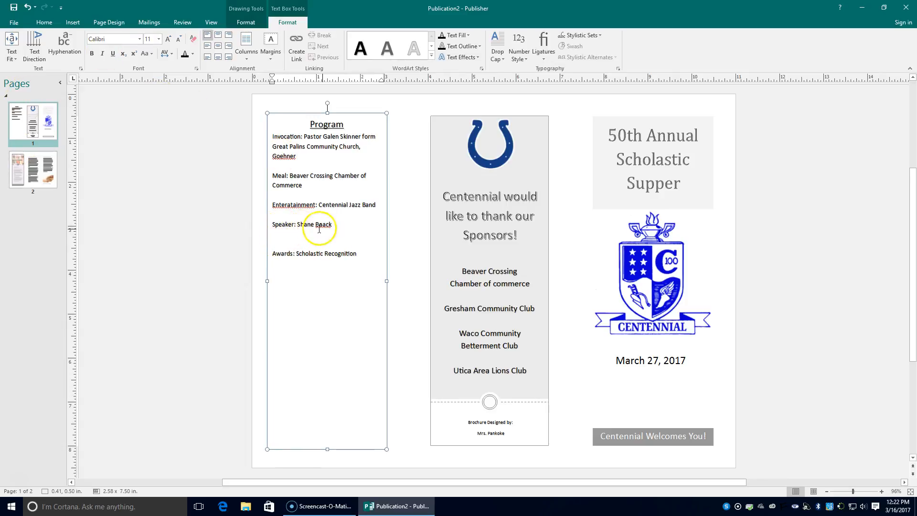
click(296, 234)
Make the 'Invocation:' and 'Meal:' labels bold and underlined
drag(272, 138, 305, 139)
click(92, 53)
click(113, 53)
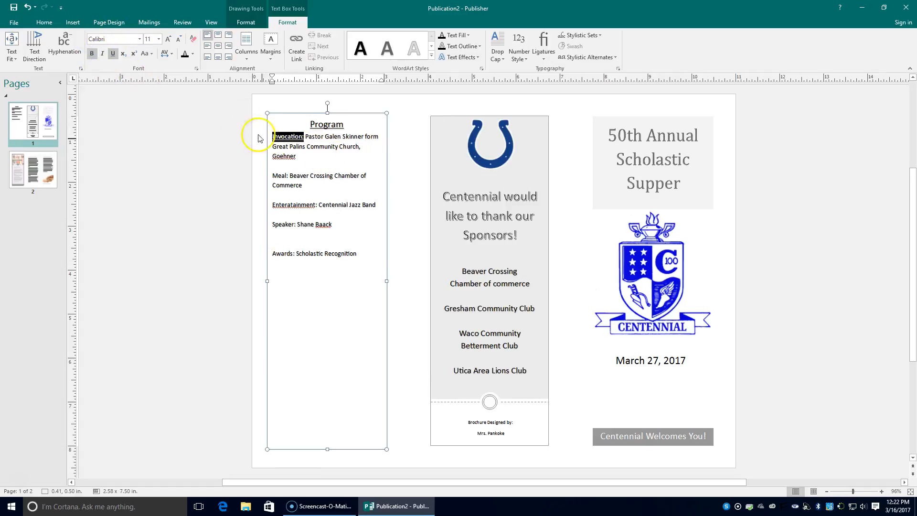
click(271, 174)
click(271, 174)
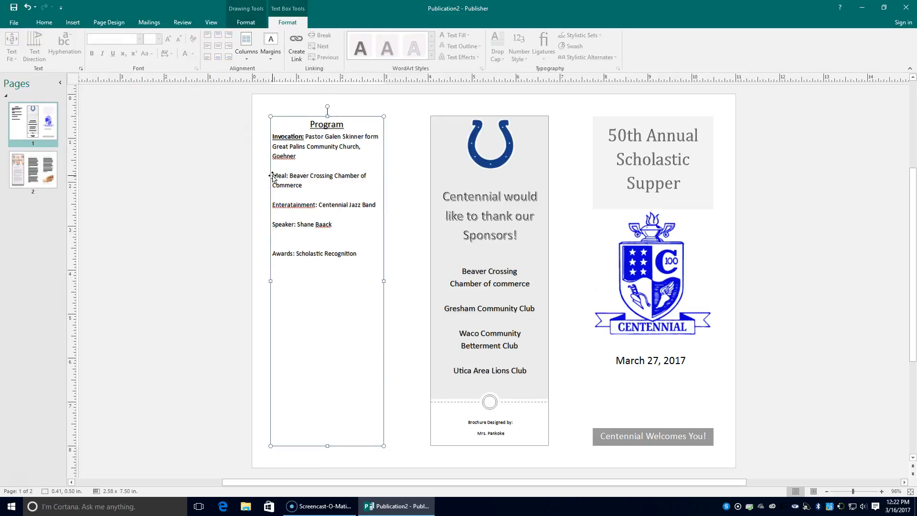
drag(272, 176, 290, 176)
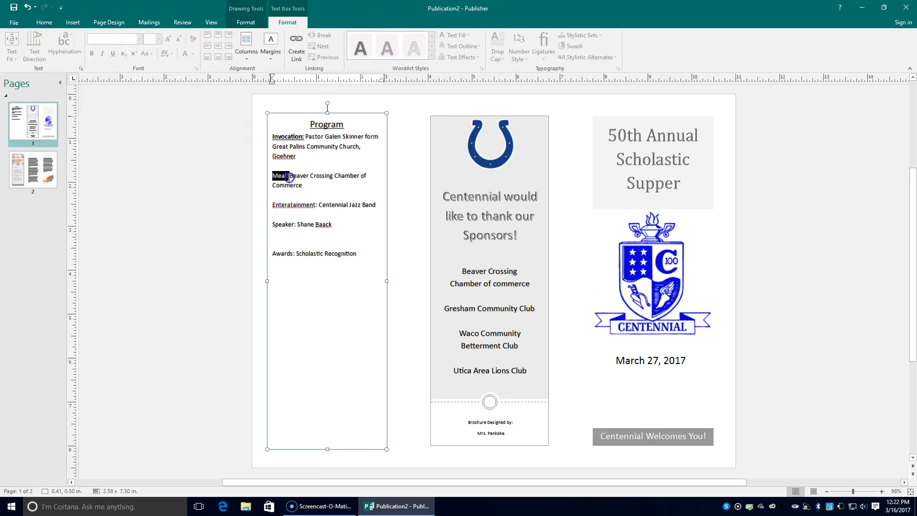
click(92, 53)
click(115, 55)
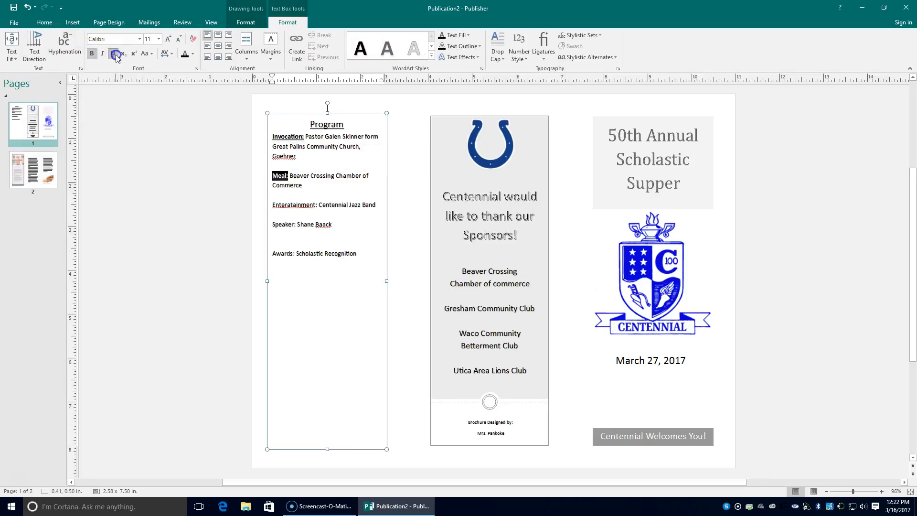
Copy the bold underline label format to the Entertainment, Speaker and Awards labels with Format Painter
click(44, 23)
click(43, 57)
drag(271, 202, 320, 205)
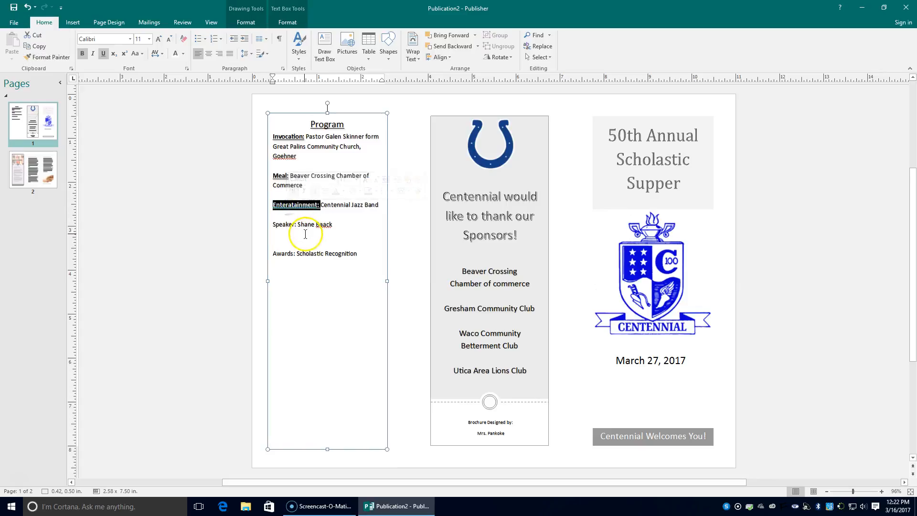
click(47, 57)
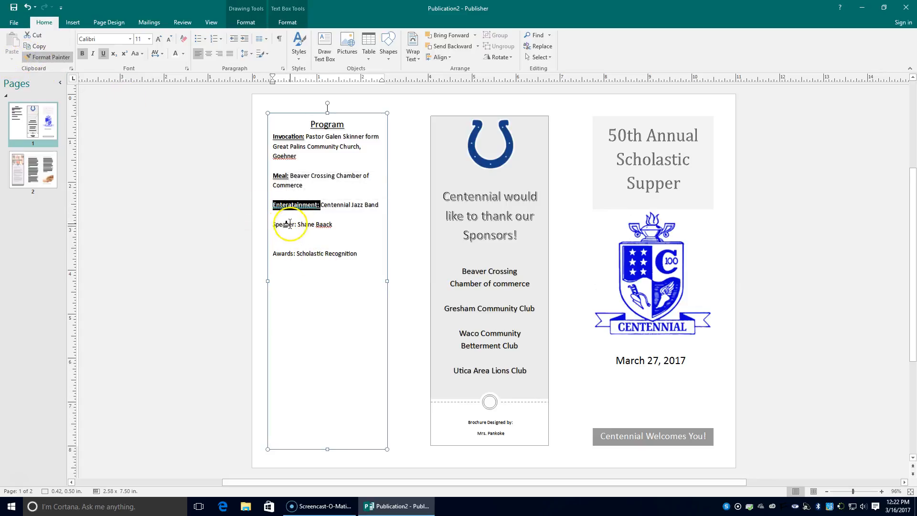
drag(298, 224, 272, 224)
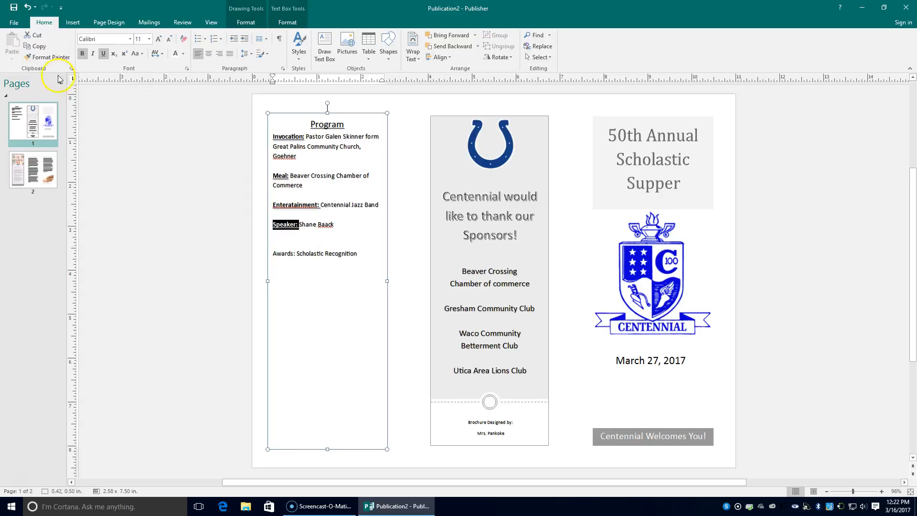
click(48, 57)
click(293, 255)
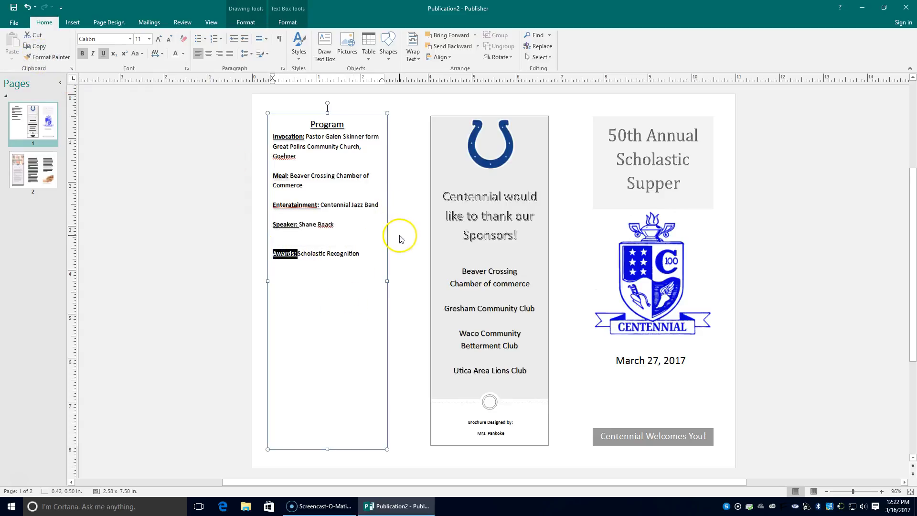
Correct the misspelled label to 'Entertainment:' from the spelling suggestions
click(368, 241)
right_click(285, 200)
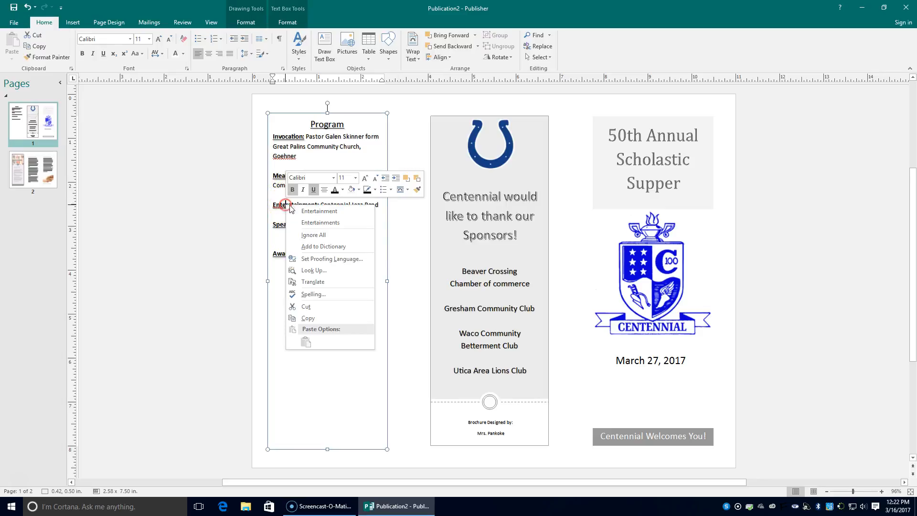
click(310, 209)
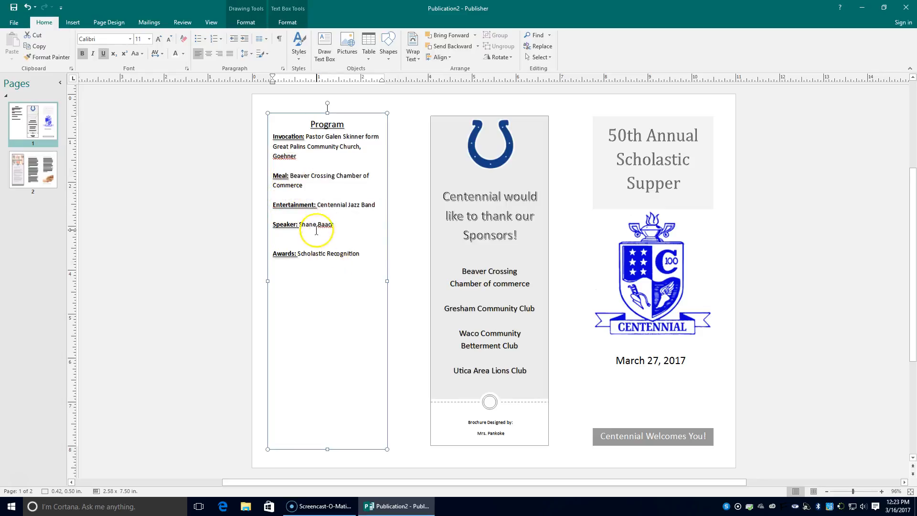
Ignore All spelling flags on 'Goehner' in the Program list
click(366, 275)
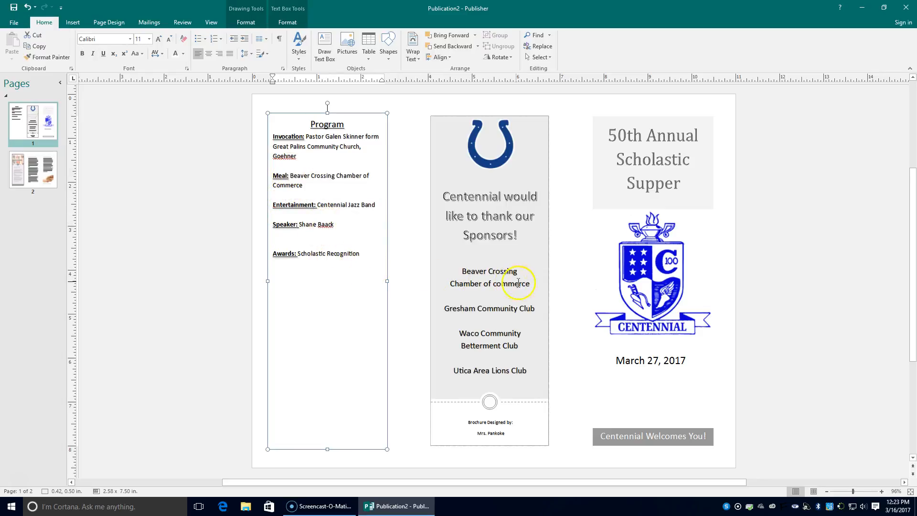
click(289, 242)
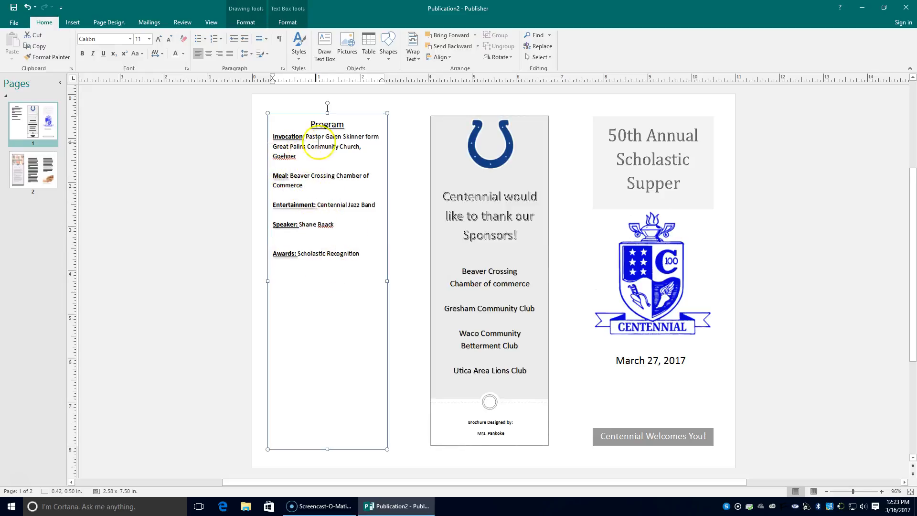
click(303, 157)
right_click(285, 156)
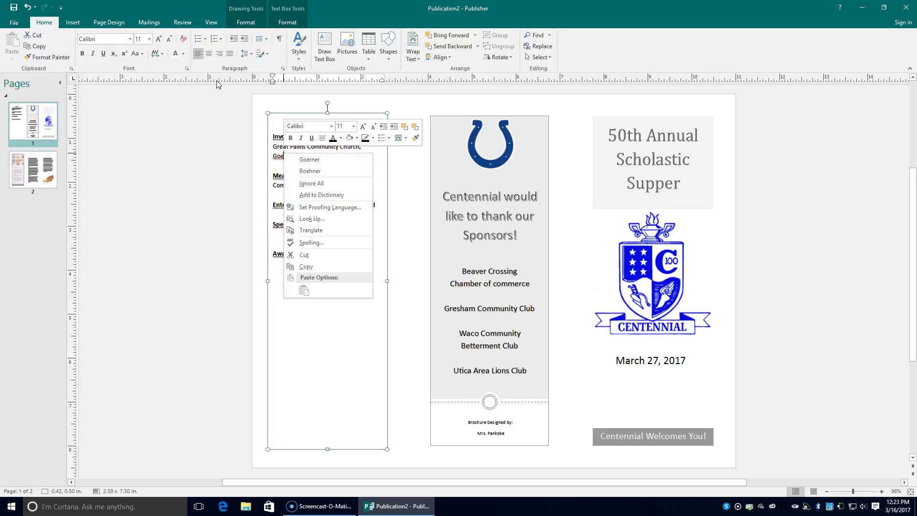
click(310, 182)
Ignore the speaker's surname spelling flag, then go to page 2
right_click(321, 229)
click(352, 266)
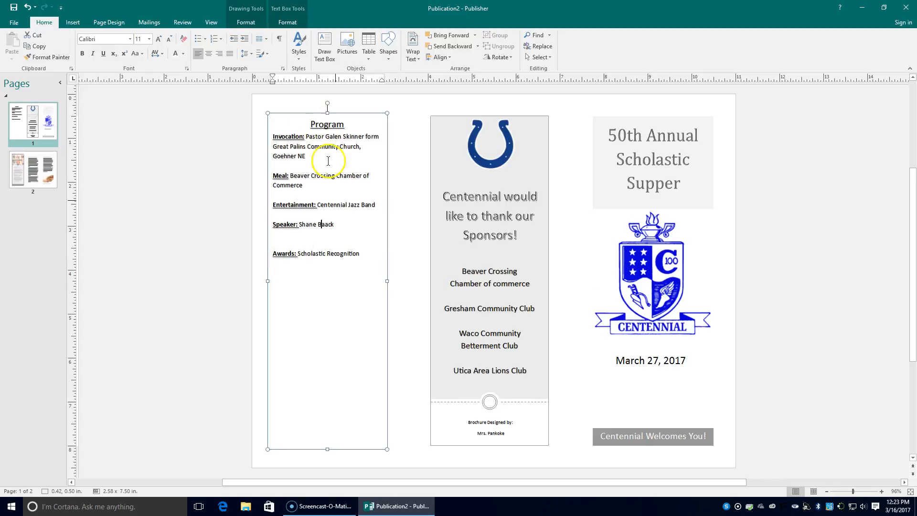
click(33, 177)
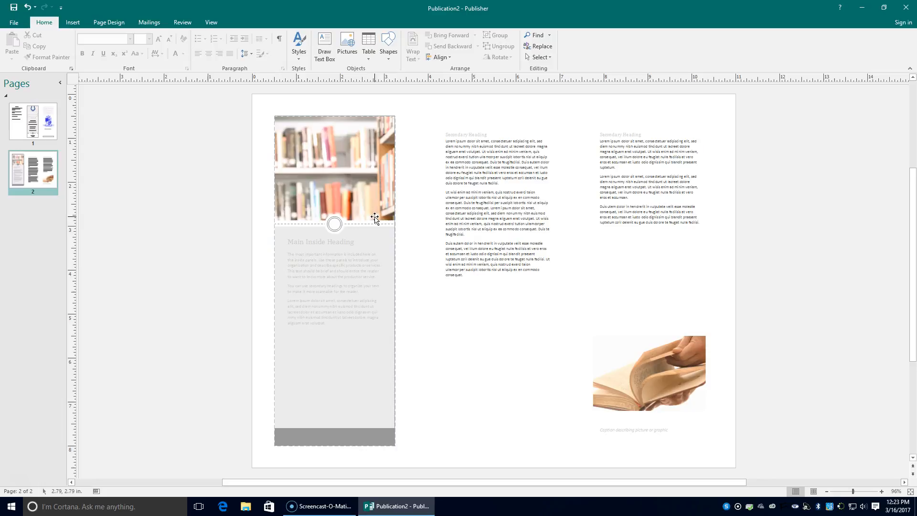
Delete the middle and right column placeholder text boxes on page 2
click(500, 202)
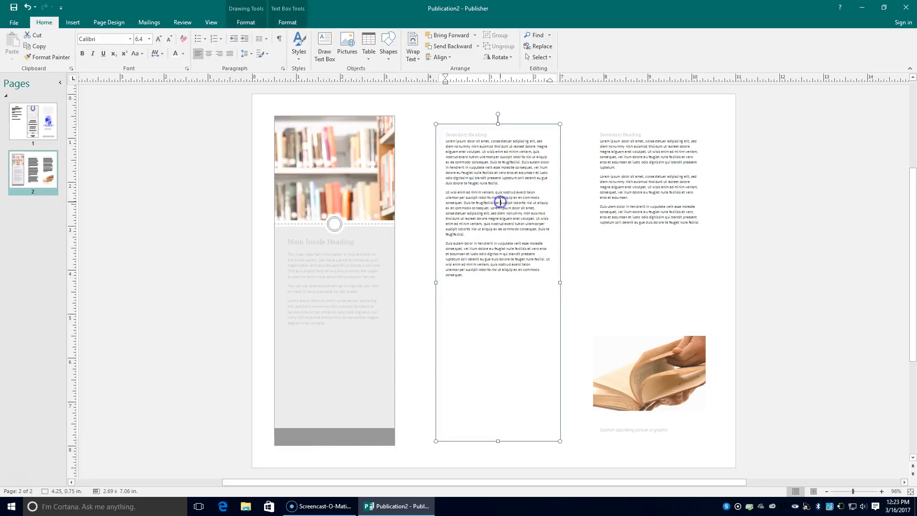
click(505, 123)
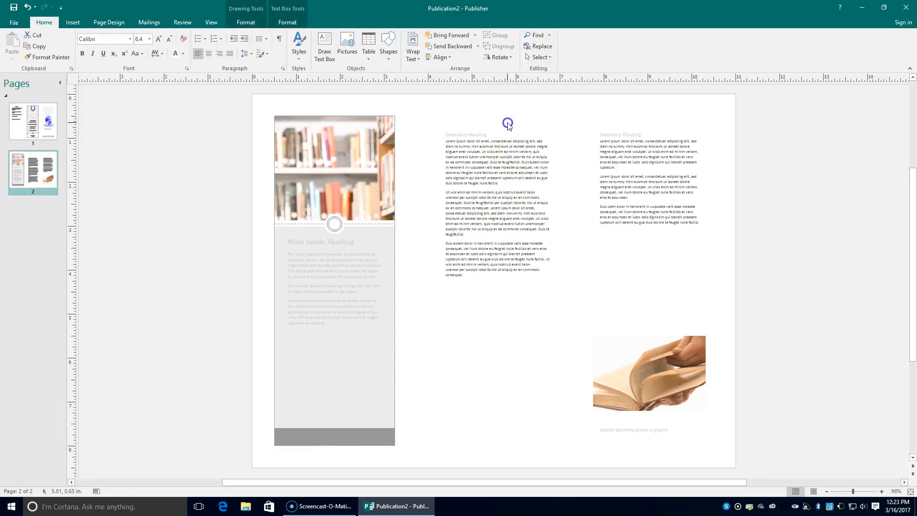
click(524, 126)
key(Delete)
click(666, 144)
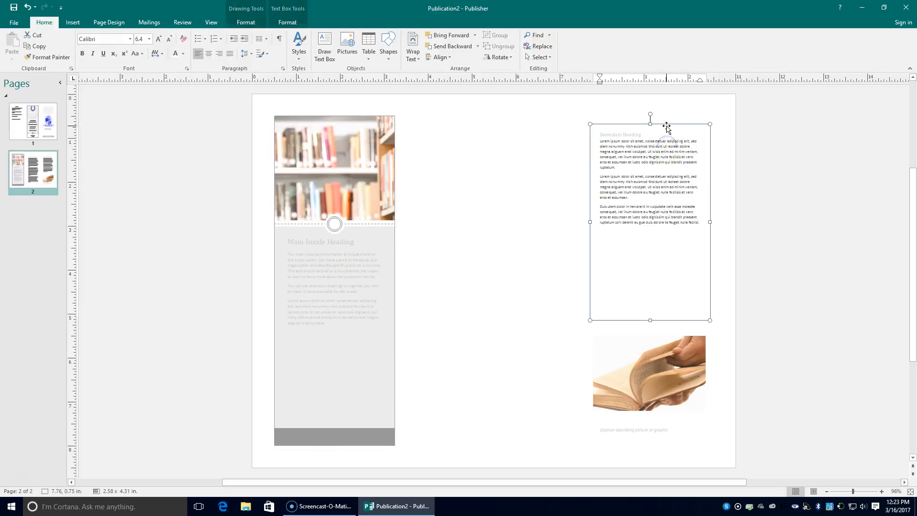
click(667, 124)
click(686, 143)
click(685, 125)
click(673, 127)
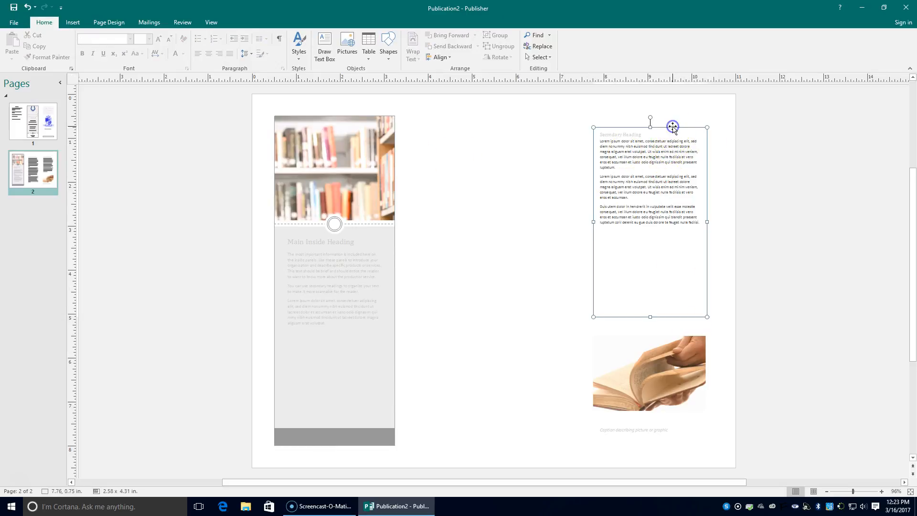
key(Delete)
Delete the open book picture, its caption box and the left grey text box
click(657, 337)
key(Delete)
click(637, 432)
click(636, 419)
key(Delete)
click(377, 235)
click(387, 230)
key(Delete)
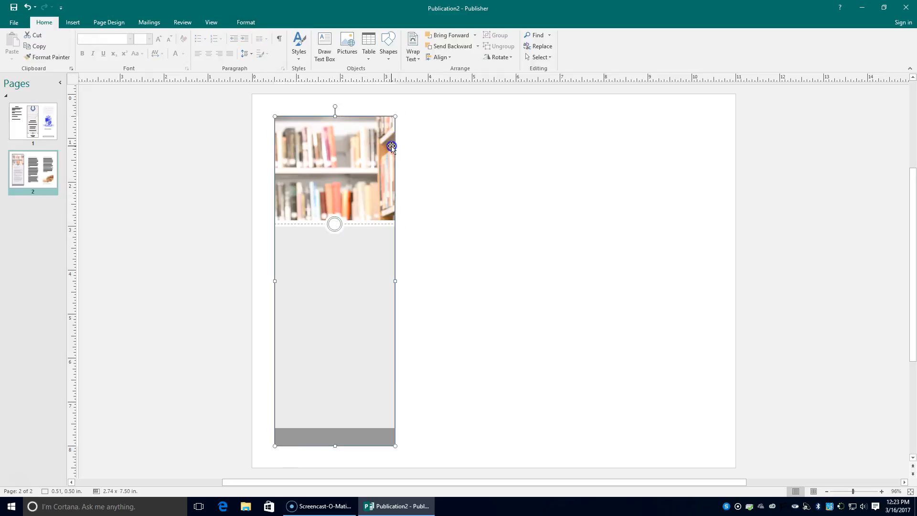
Delete the bookshelf picture, the grey panel and the grey bar at the bottom
click(386, 133)
key(Delete)
click(374, 240)
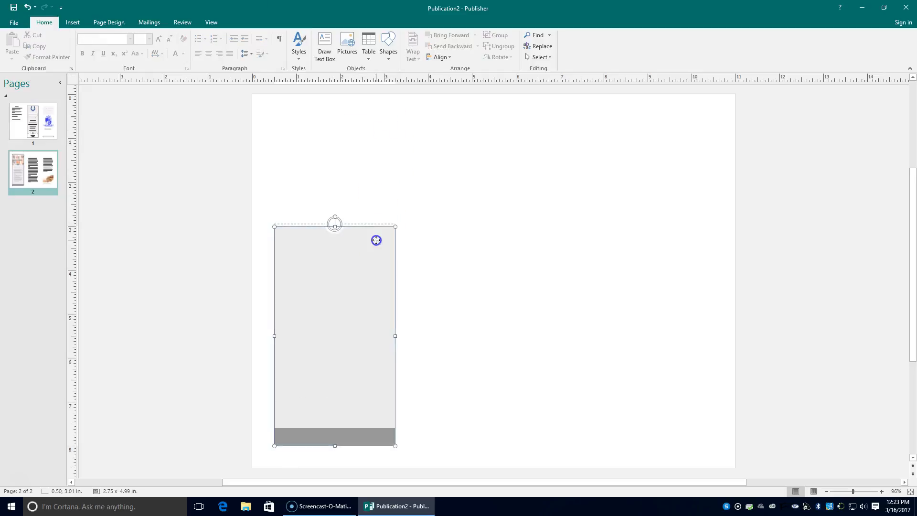
key(Delete)
click(371, 224)
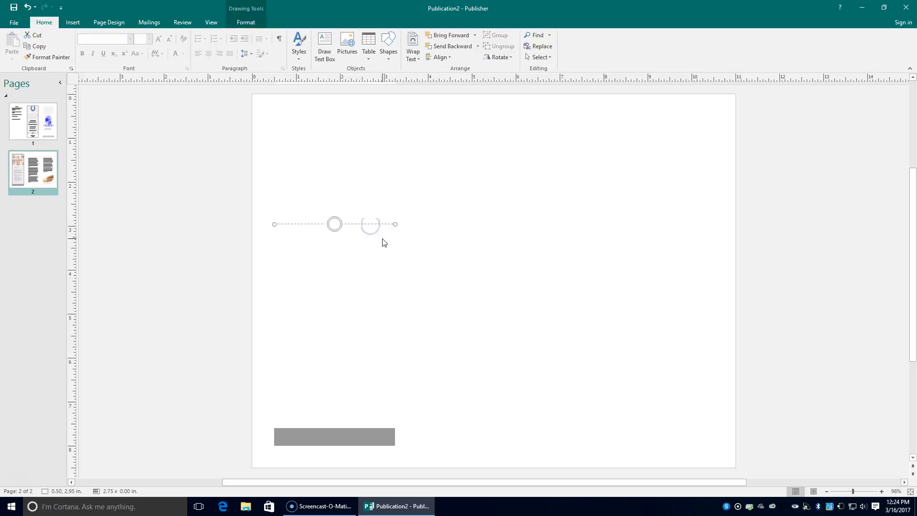
click(334, 436)
key(Delete)
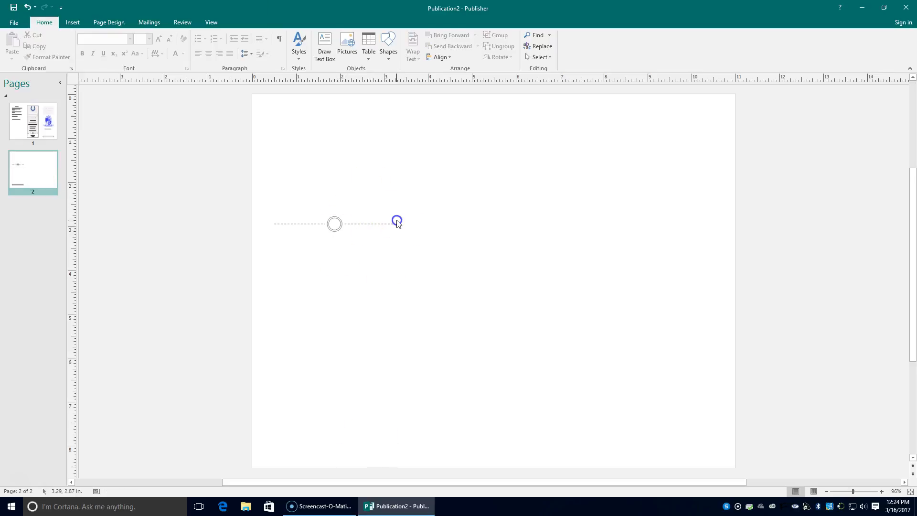
Move the dashed divider line to the bottom and centre the small circle on it
click(388, 226)
click(358, 223)
drag(359, 223, 524, 445)
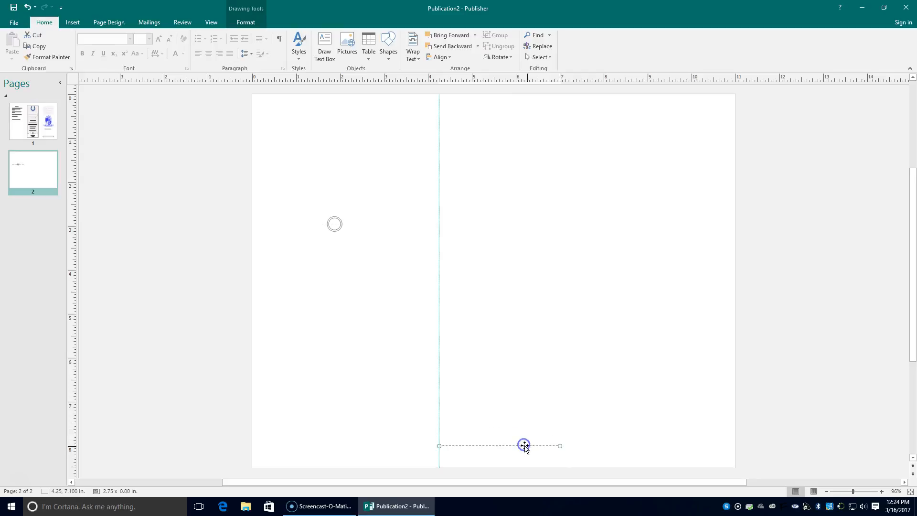
drag(334, 221, 495, 445)
click(600, 432)
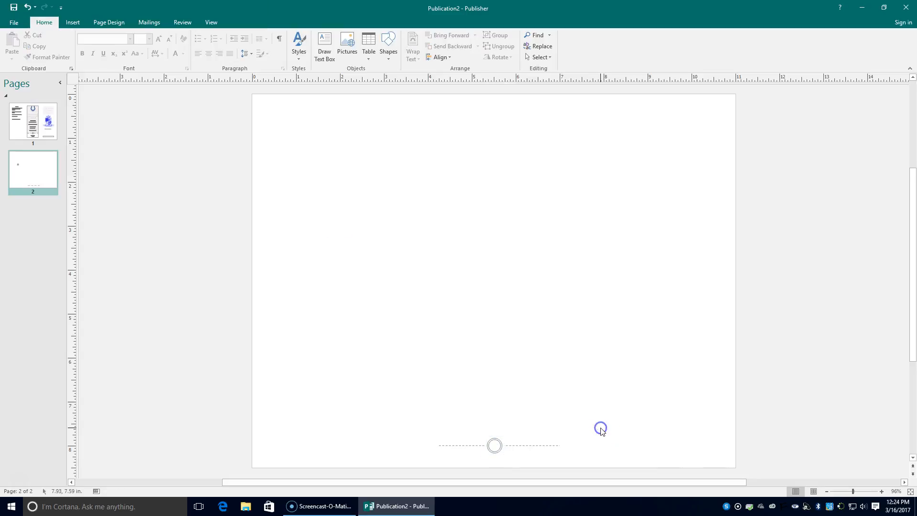
click(496, 445)
click(614, 430)
Add a centred top text box titled 'The Top Ten Students and Most Improved of 2016-2017'
click(325, 48)
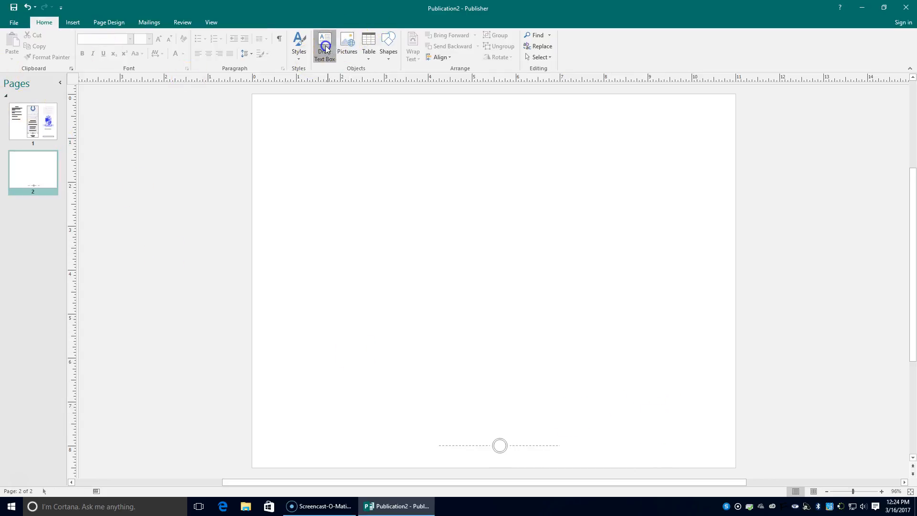
mouse_move(289, 123)
mouse_down()
mouse_move(508, 168)
mouse_move(701, 151)
mouse_up()
drag(514, 120, 521, 115)
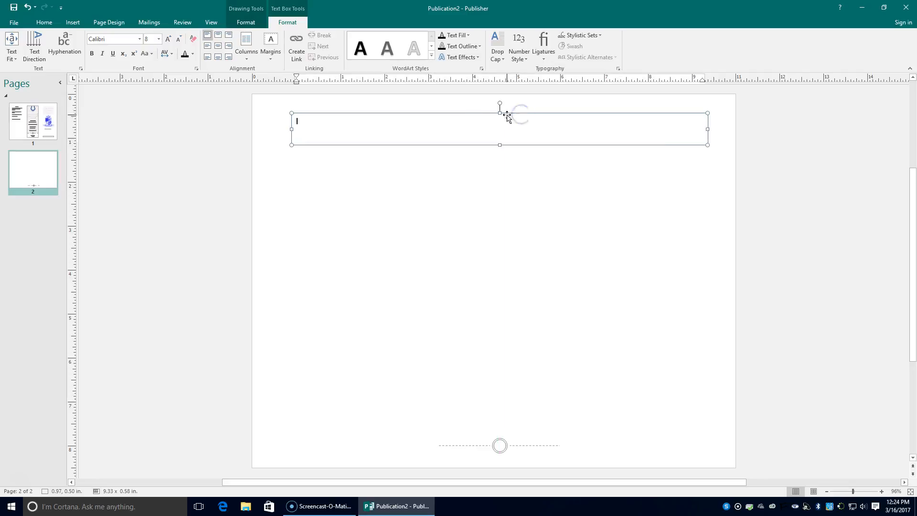
click(217, 48)
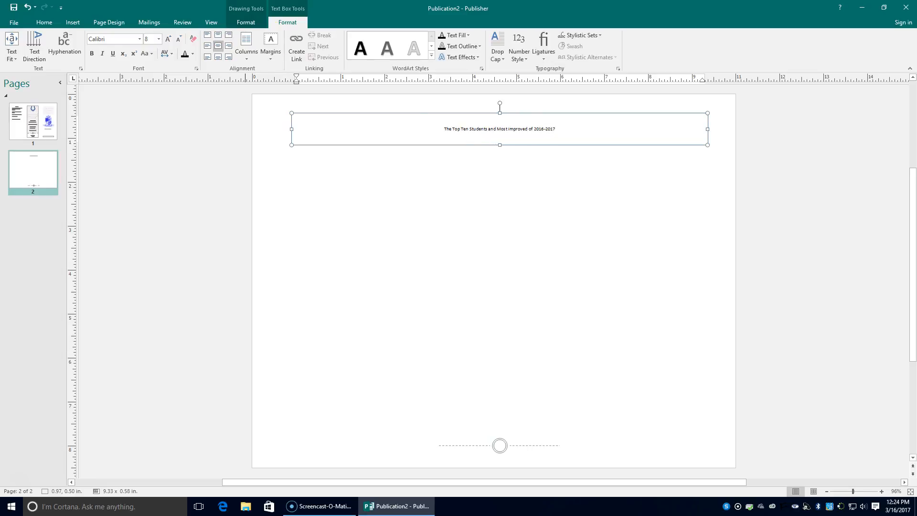
drag(445, 129, 600, 130)
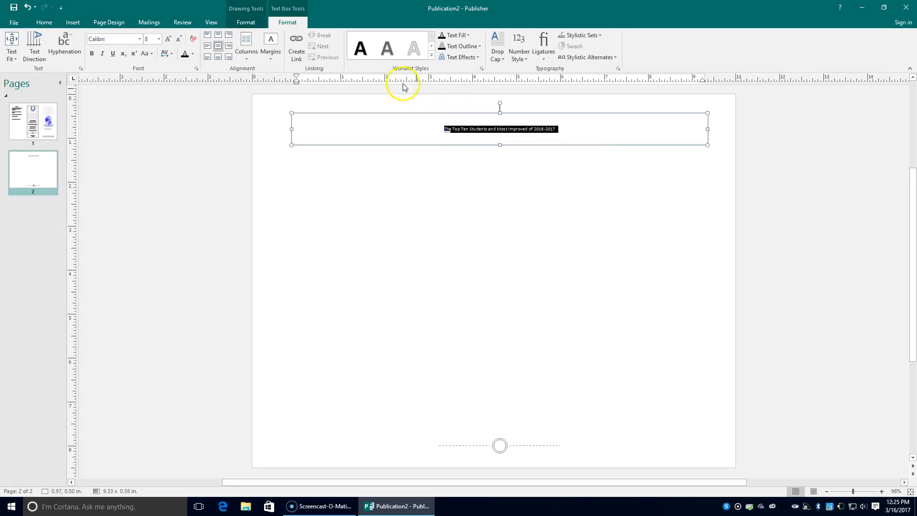
Apply a WordArt style to the page 2 title and enlarge it to 28 pt
click(431, 56)
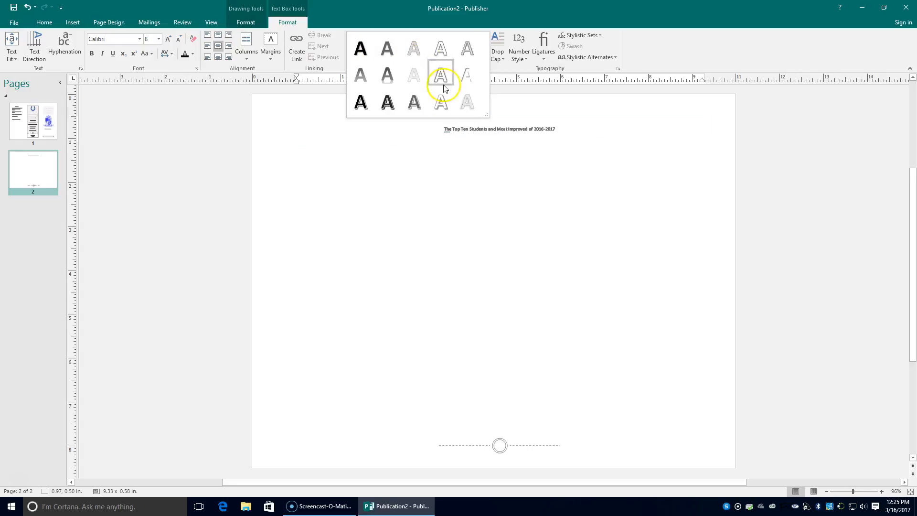
click(390, 105)
click(167, 40)
click(167, 40)
click(166, 40)
click(167, 40)
click(167, 41)
click(167, 40)
click(166, 41)
click(167, 40)
click(167, 40)
click(166, 40)
click(167, 40)
click(392, 184)
click(403, 127)
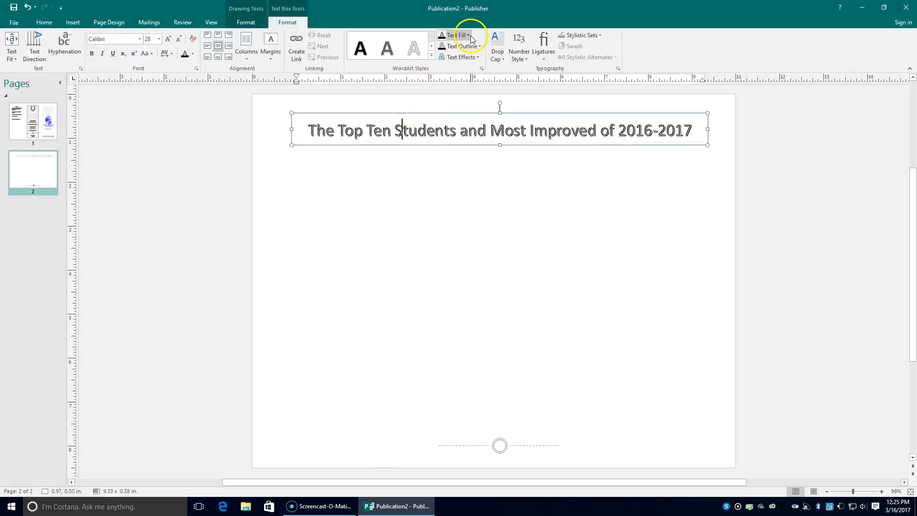
Give the whole title the first bevel preset from Text Effects
click(478, 57)
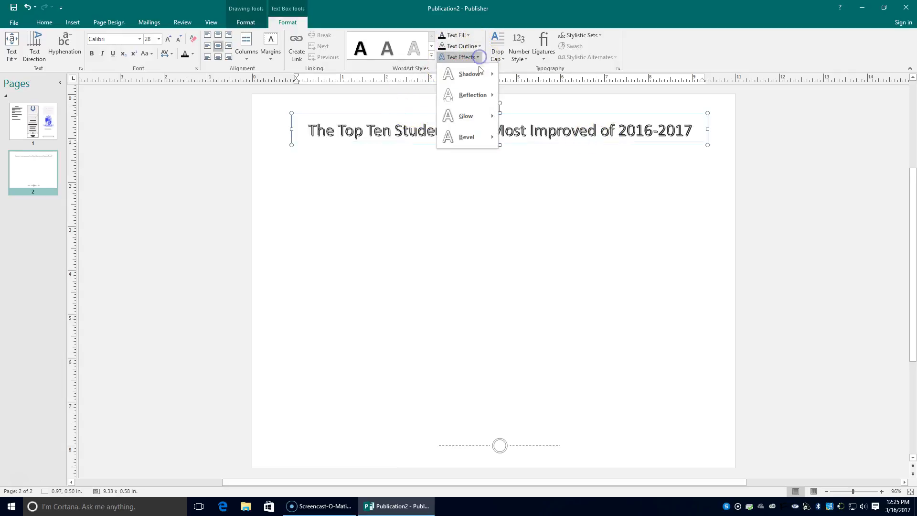
mouse_move(470, 137)
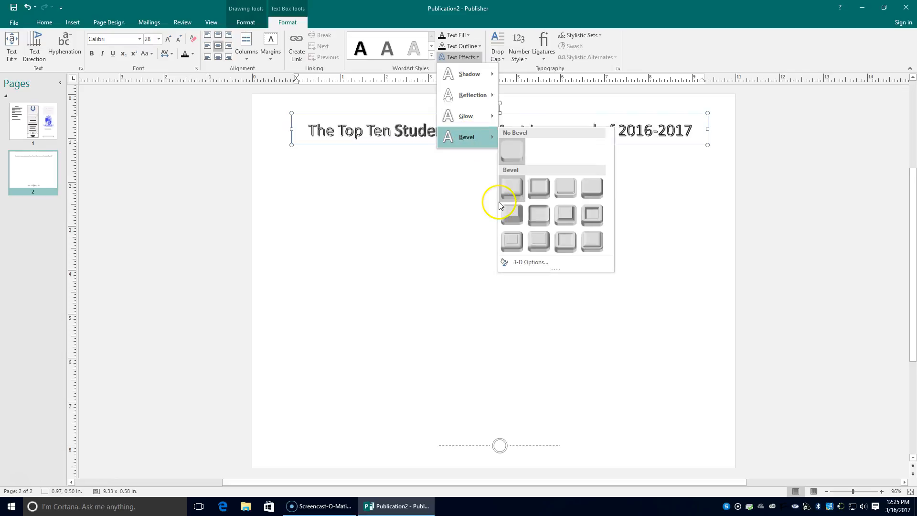
click(510, 189)
click(426, 185)
click(325, 130)
drag(310, 129, 742, 127)
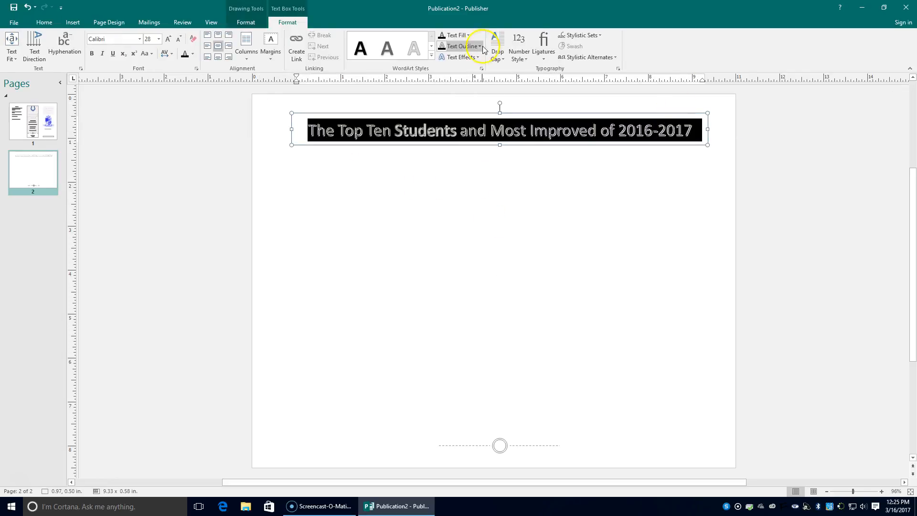
click(477, 58)
mouse_move(474, 137)
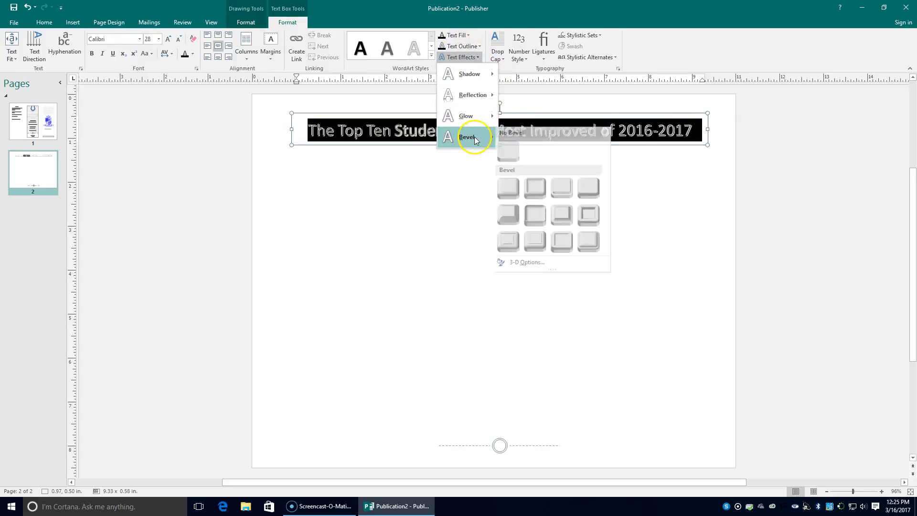
click(512, 194)
click(605, 221)
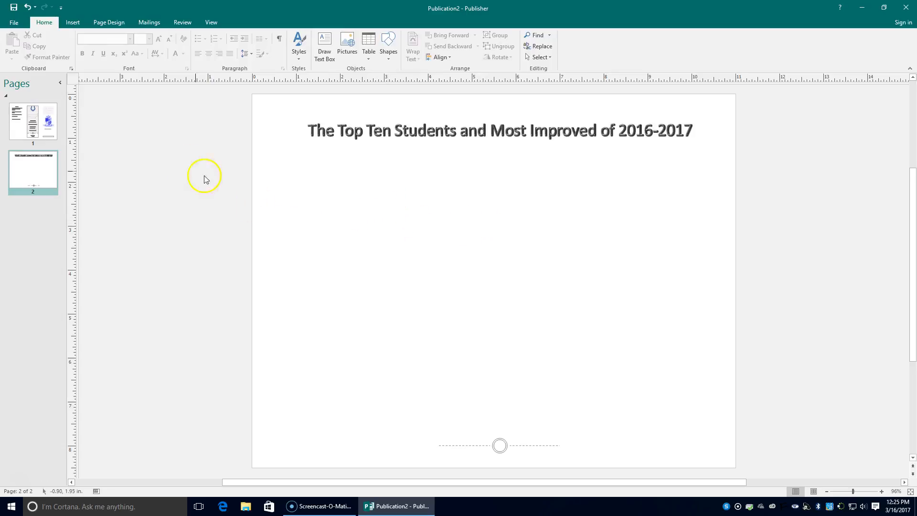
Draw a tall new text box below the title
click(325, 54)
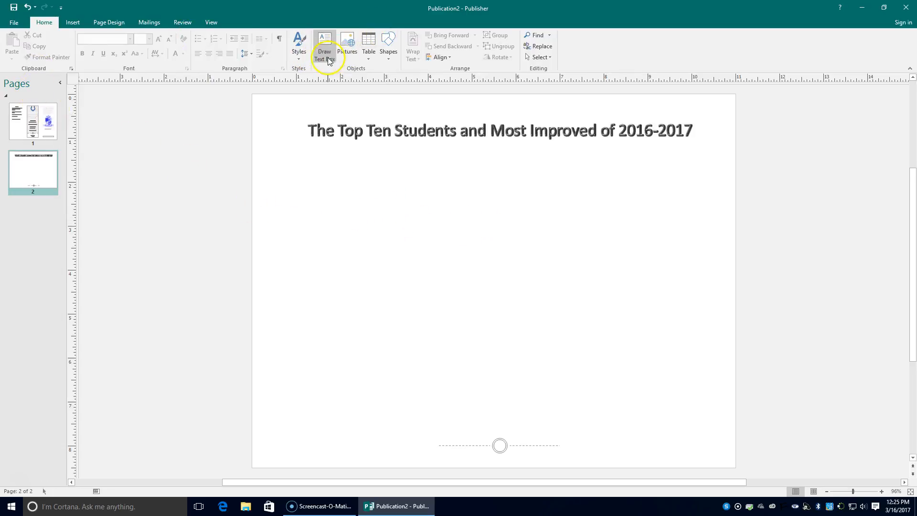
mouse_move(285, 152)
mouse_down()
mouse_move(395, 234)
mouse_move(393, 424)
mouse_up()
click(310, 165)
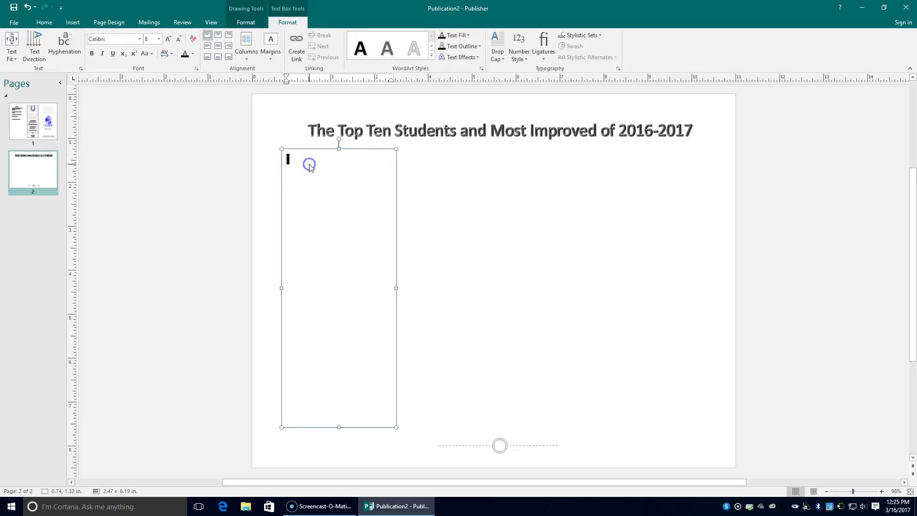
Flip between pages 1 and 2, ending on page 1 in the Program text
click(15, 123)
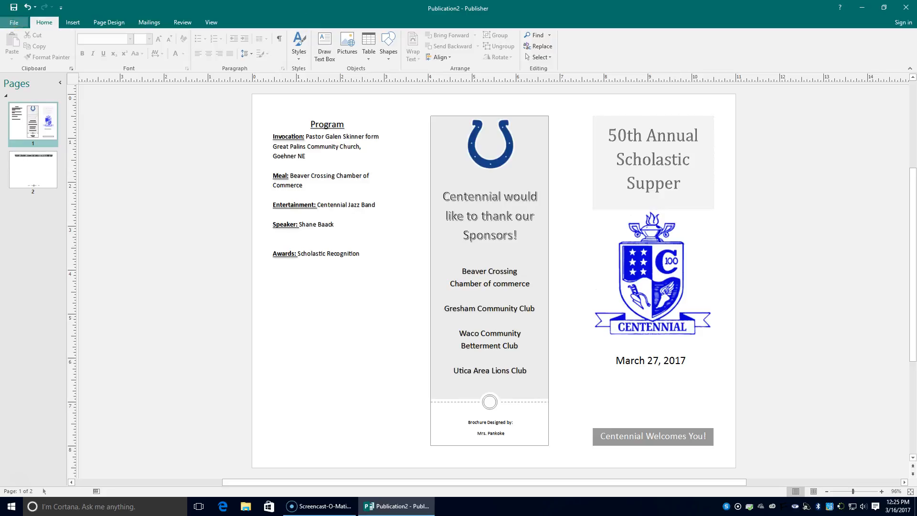
click(41, 173)
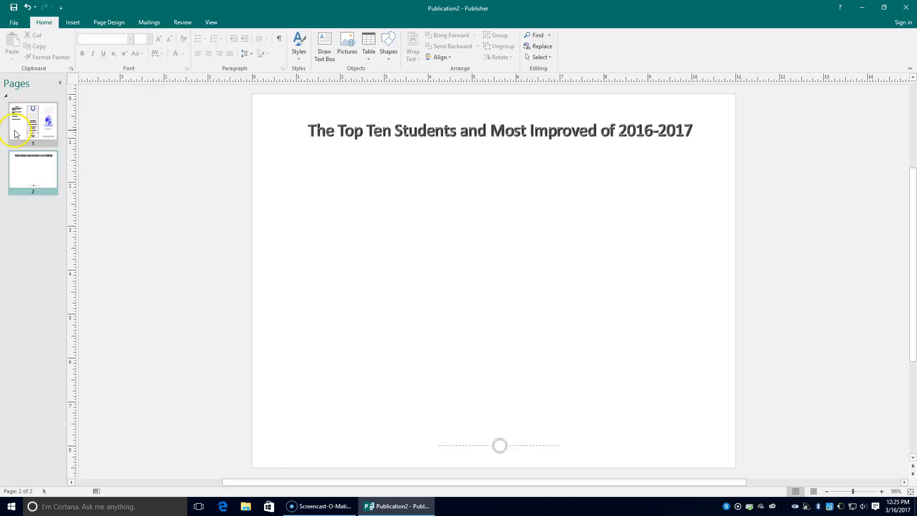
click(32, 128)
click(34, 168)
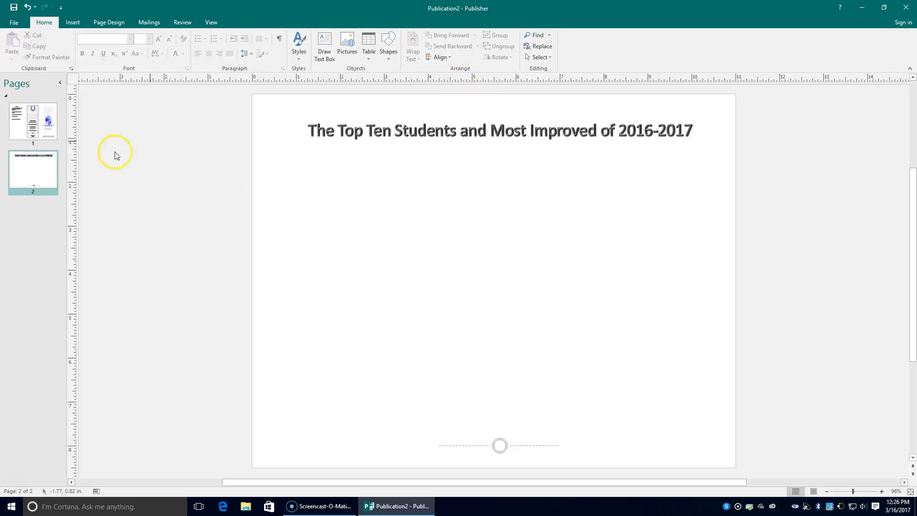
click(36, 117)
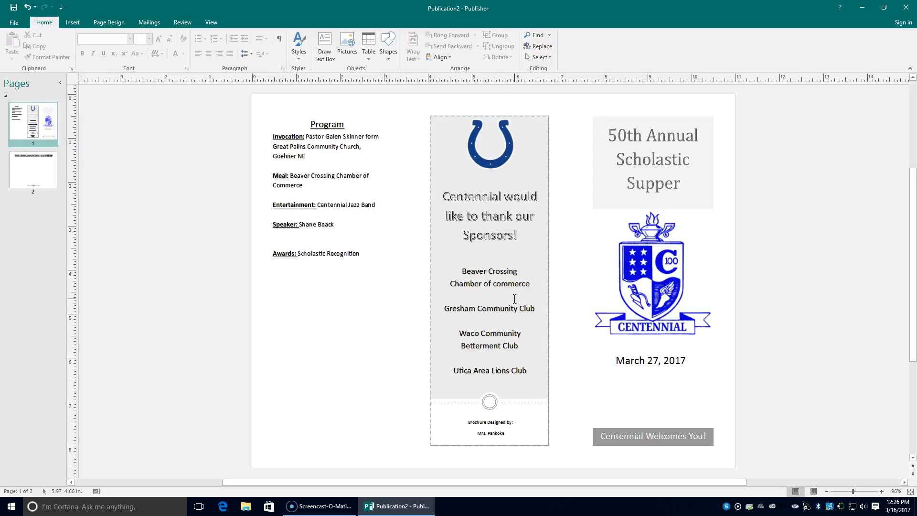
click(269, 238)
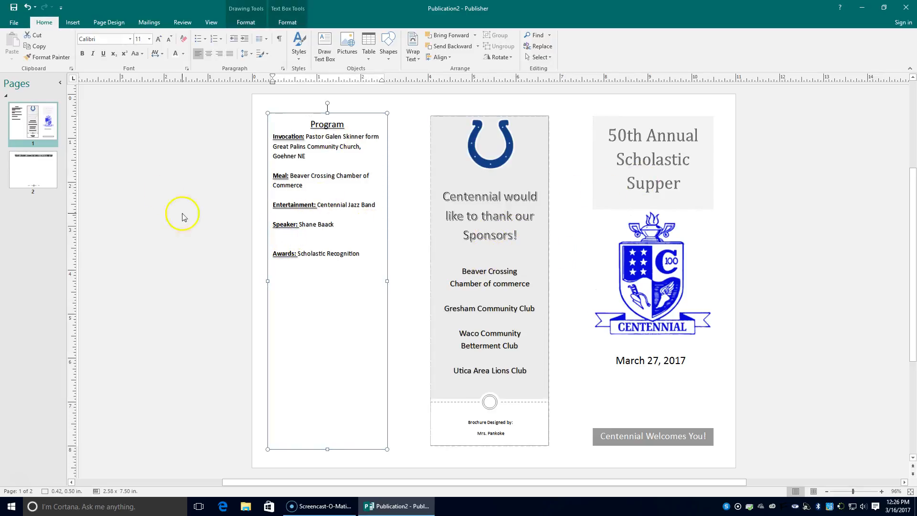
Save the brochure as 'Scholastic Brochure' in the INFO TECH I folder, then review pages 2 and 1
click(14, 23)
click(29, 120)
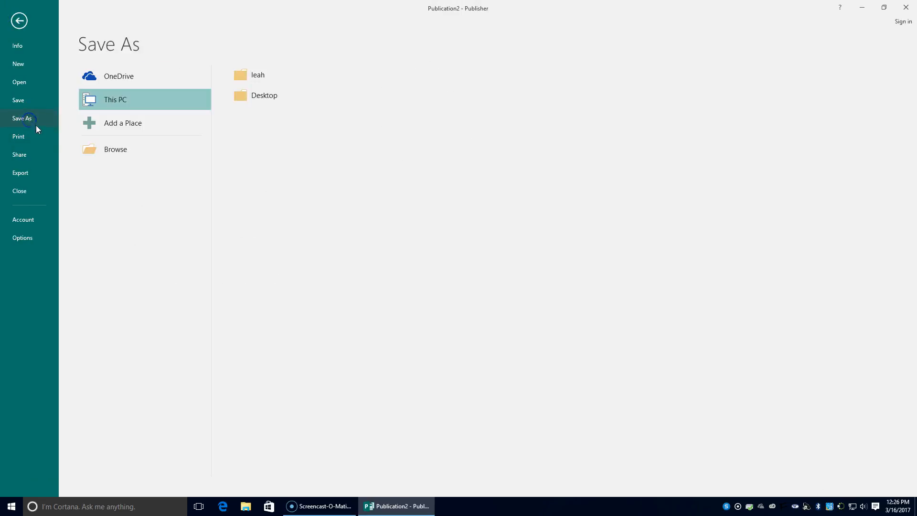
click(26, 122)
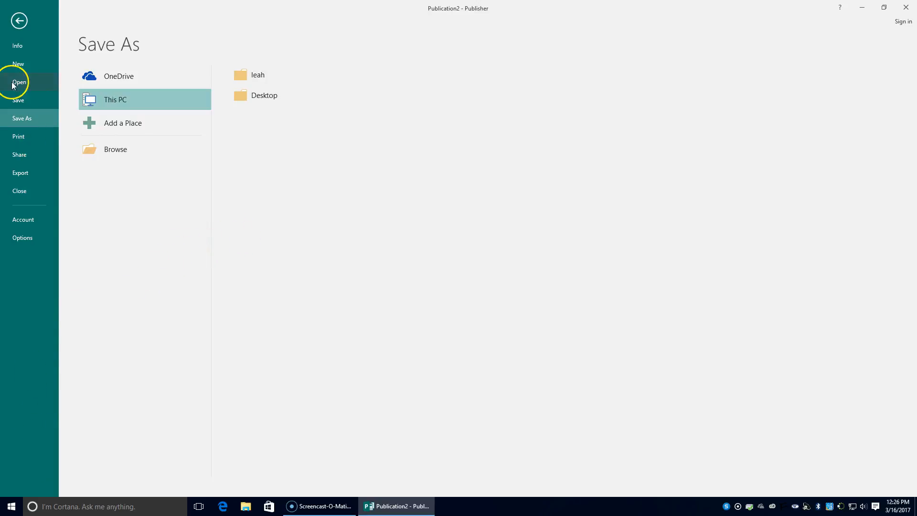
click(128, 153)
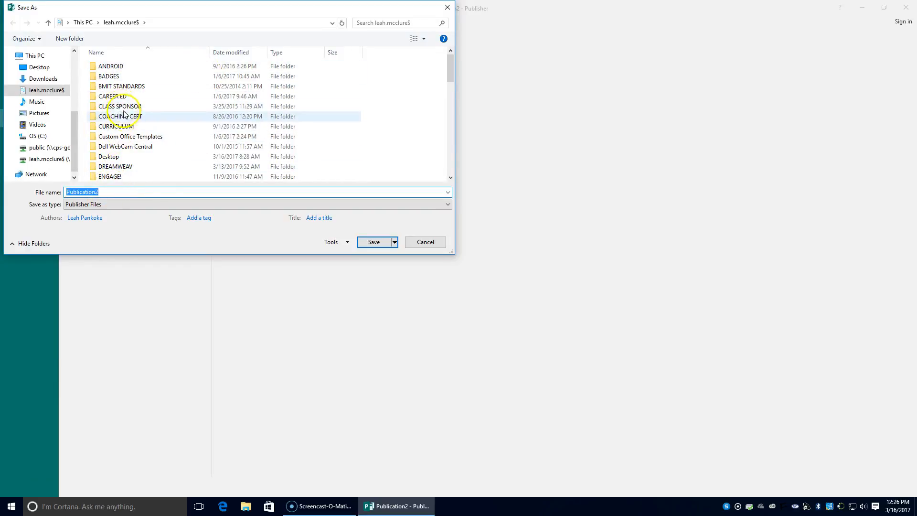
scroll(143, 134, down, 7)
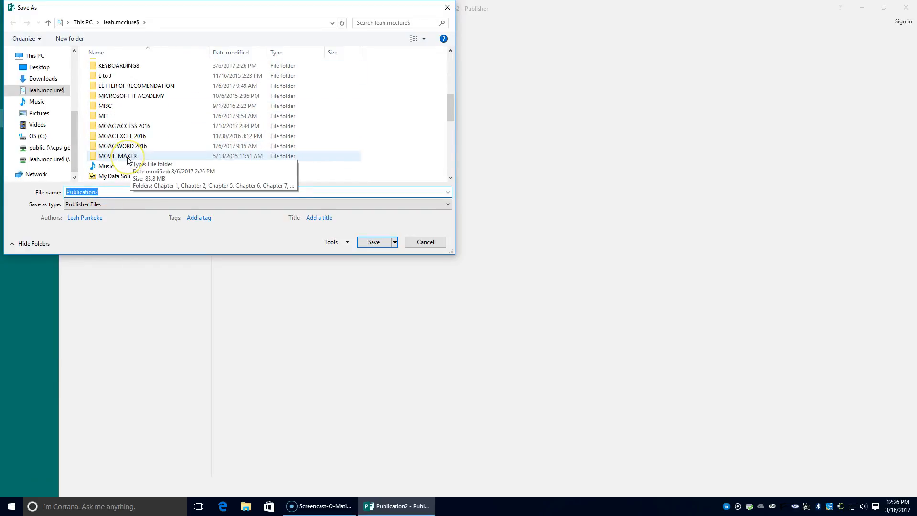
scroll(128, 160, up, 3)
double_click(126, 126)
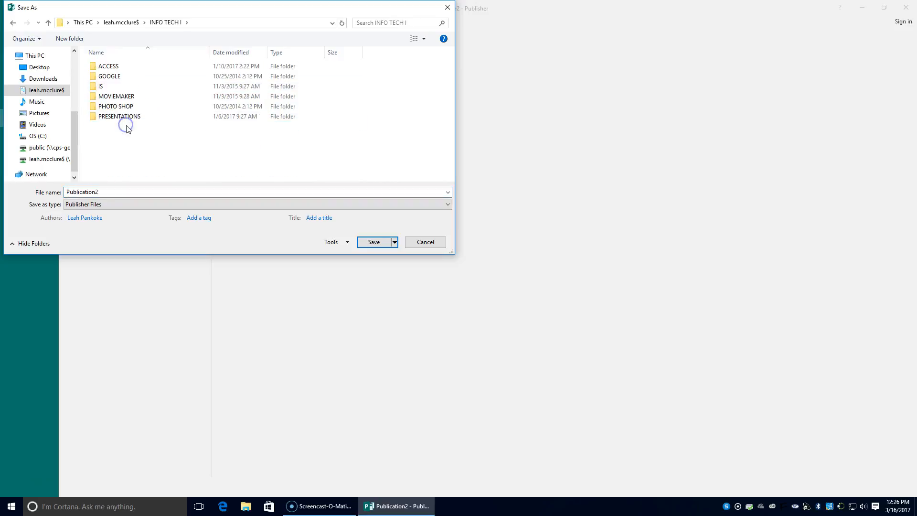
double_click(114, 192)
text(Scholastic Brochure)
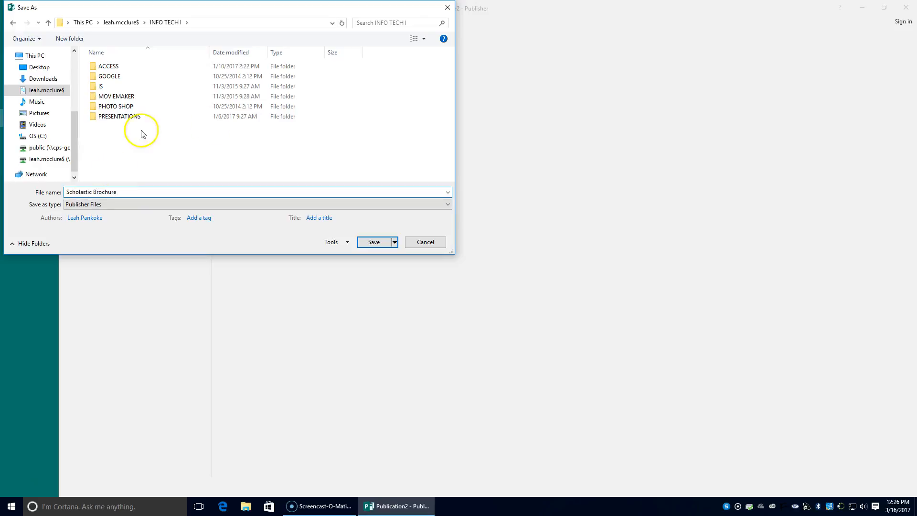
click(368, 241)
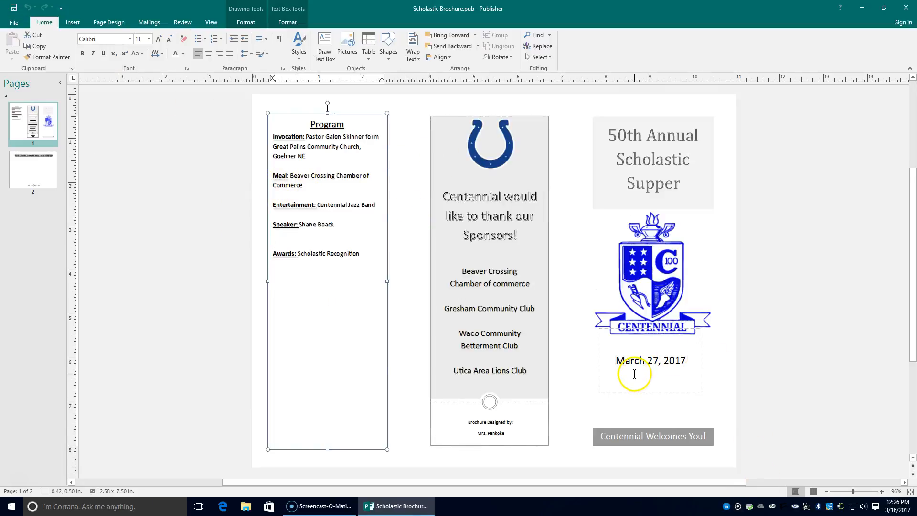
click(30, 173)
click(50, 123)
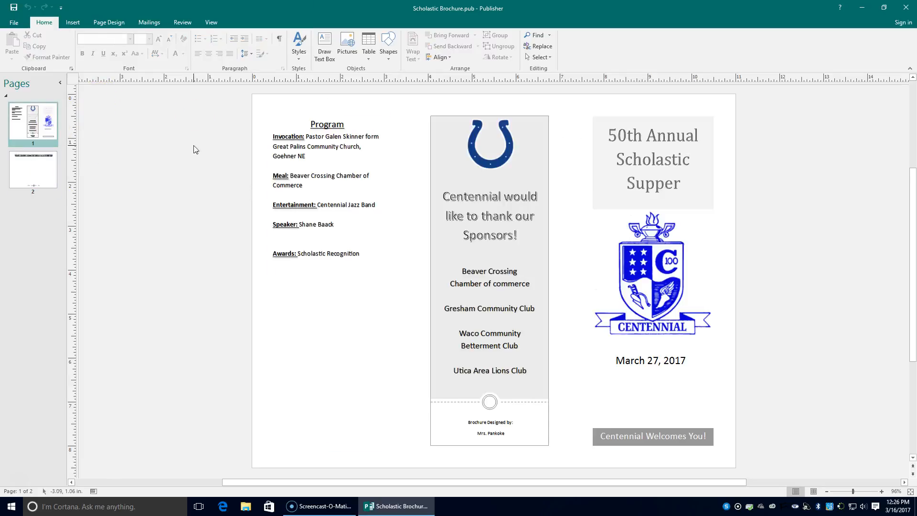